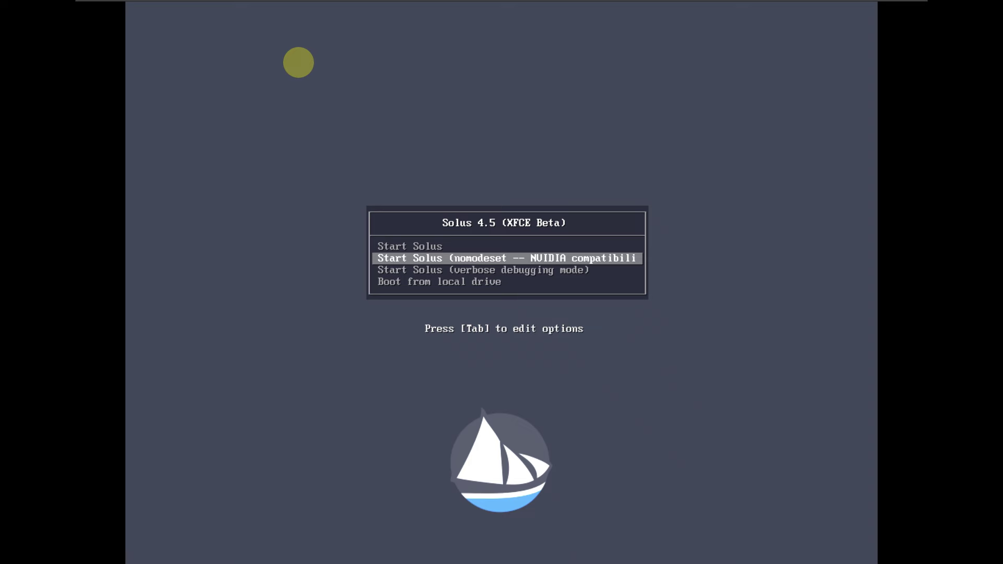
Boot the 'Start Solus' entry from the boot menu into the live desktop
key("Up")
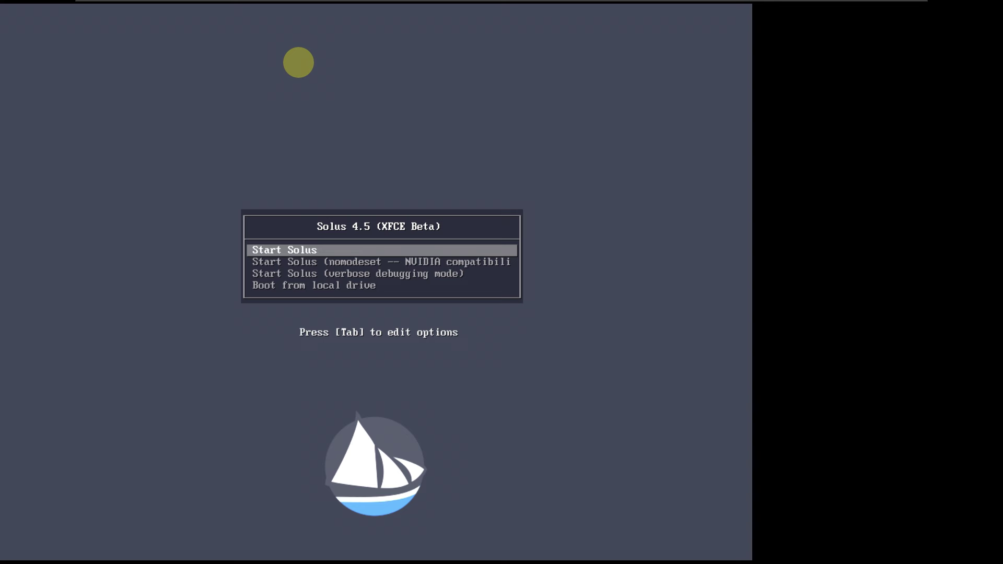
key("Return")
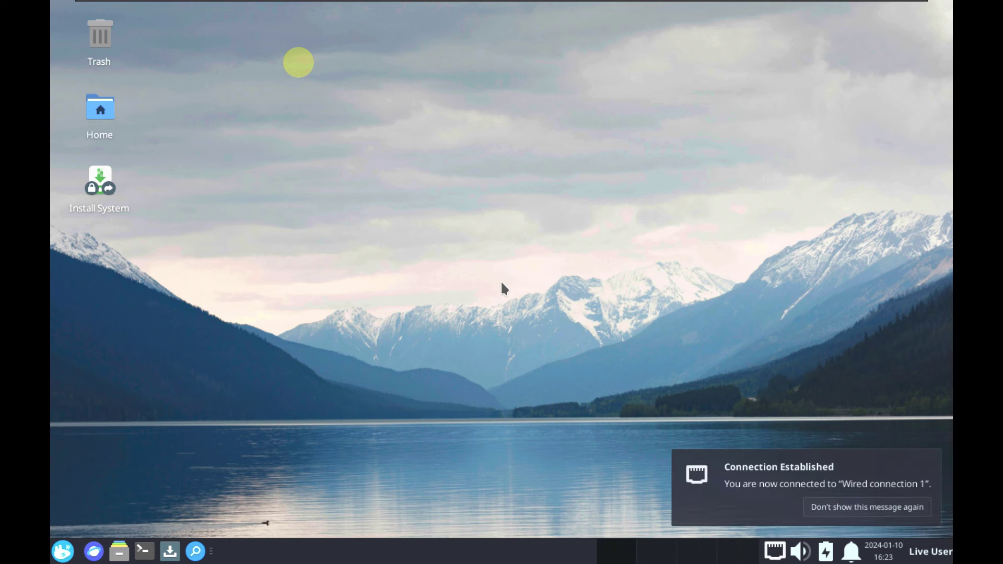
Set the display resolution to 1920x1080 in Xfce Display settings and keep the configuration
right_click(253, 135)
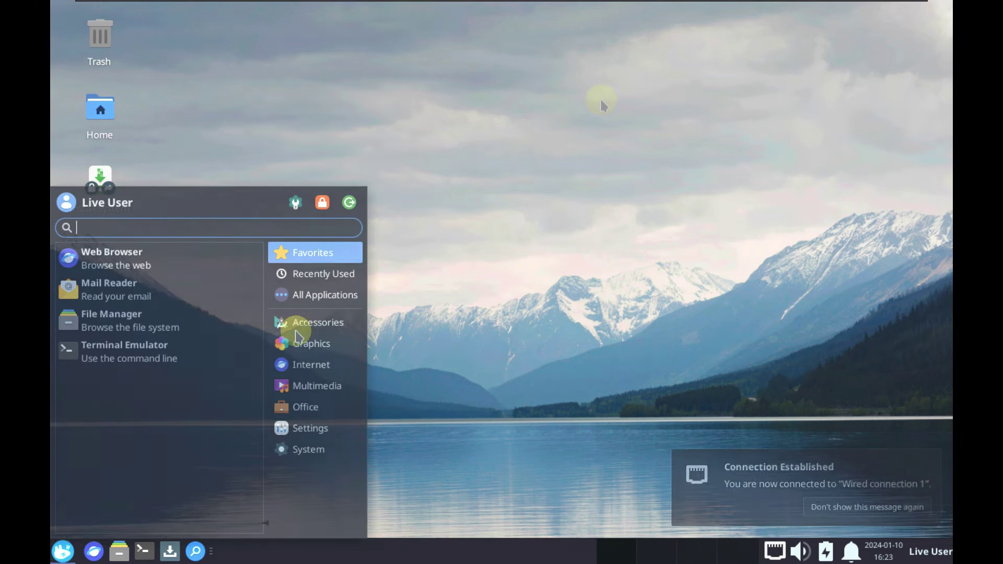
left_click(601, 104)
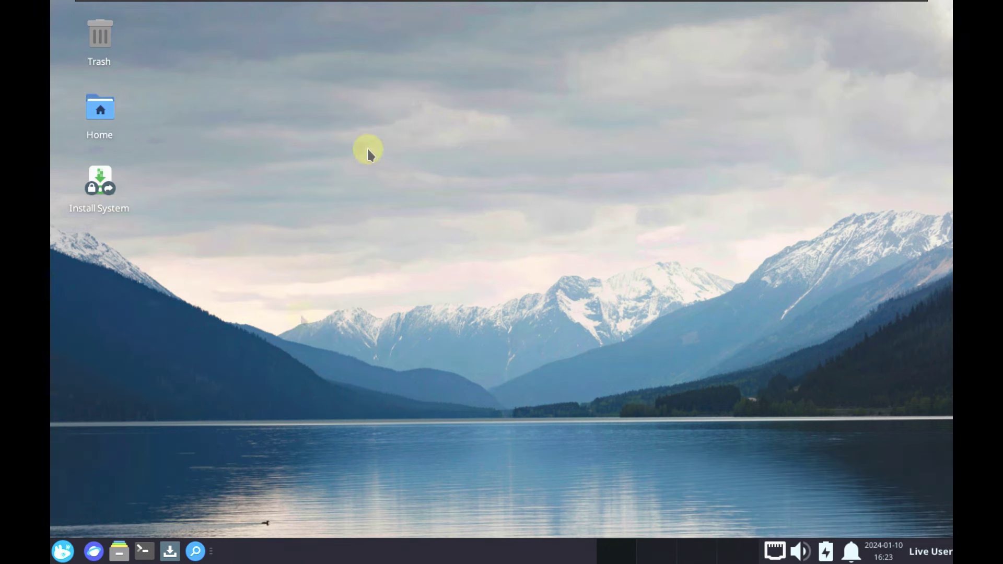
left_click(73, 538)
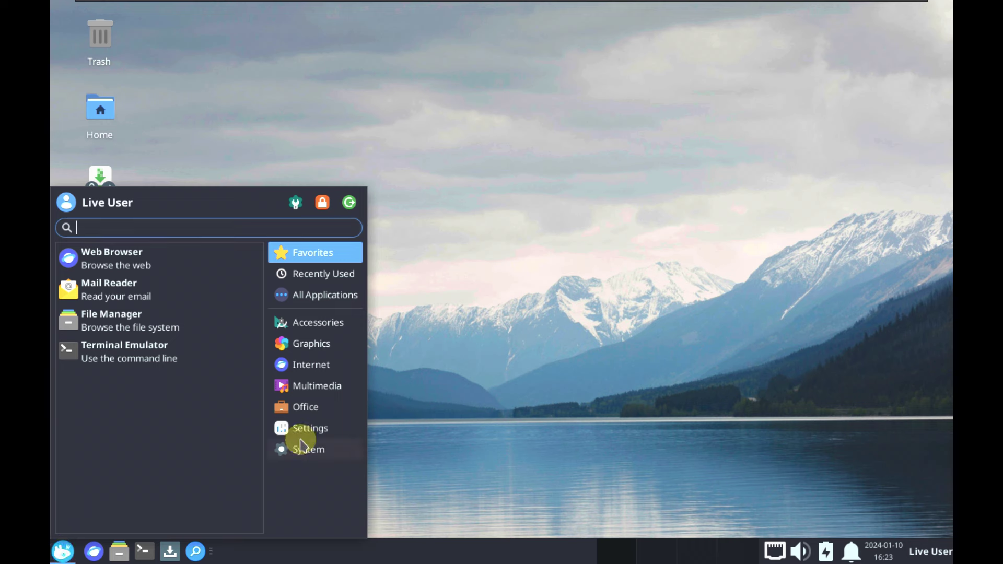
left_click(308, 442)
scroll(183, 376, "down", 3)
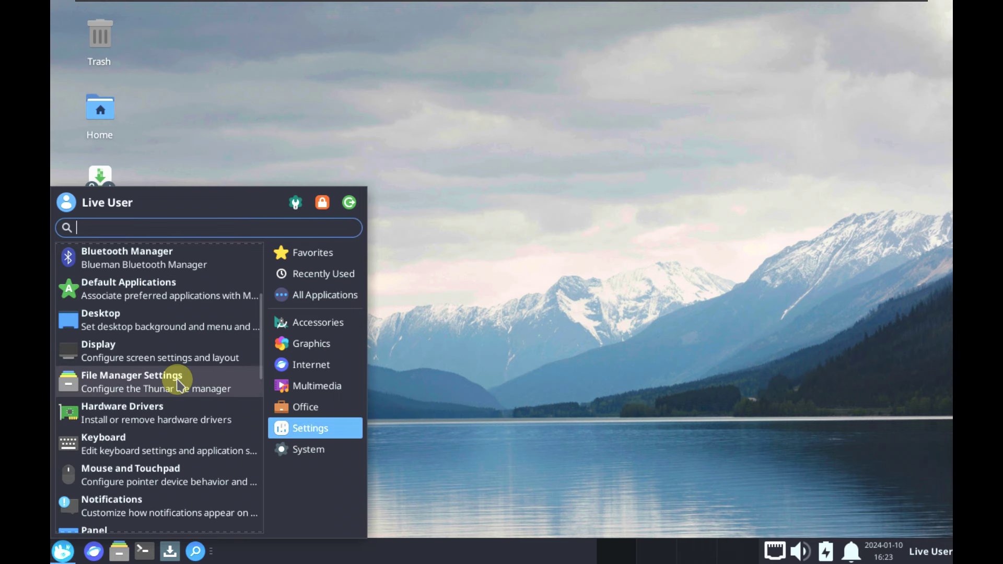
left_click(173, 347)
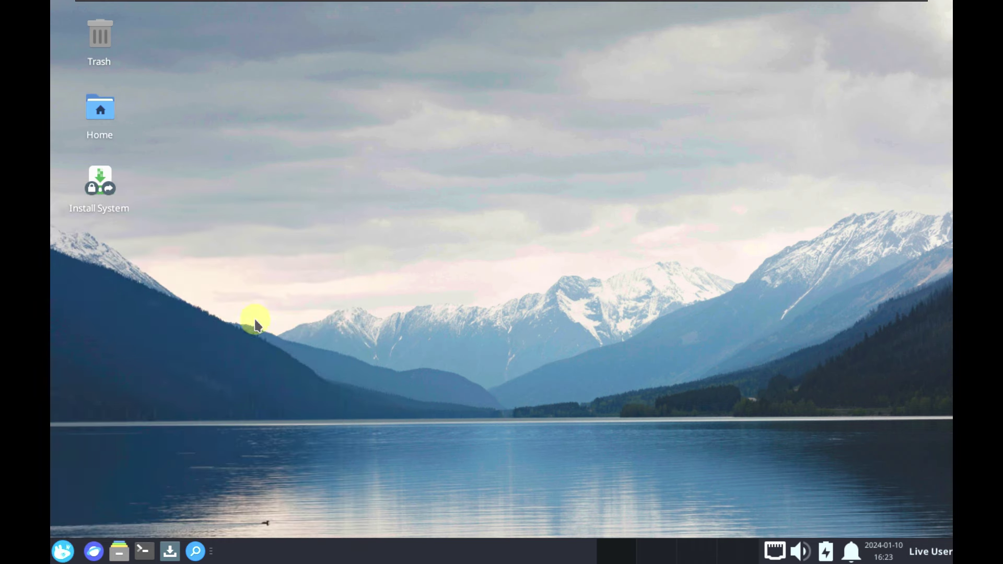
left_click(656, 214)
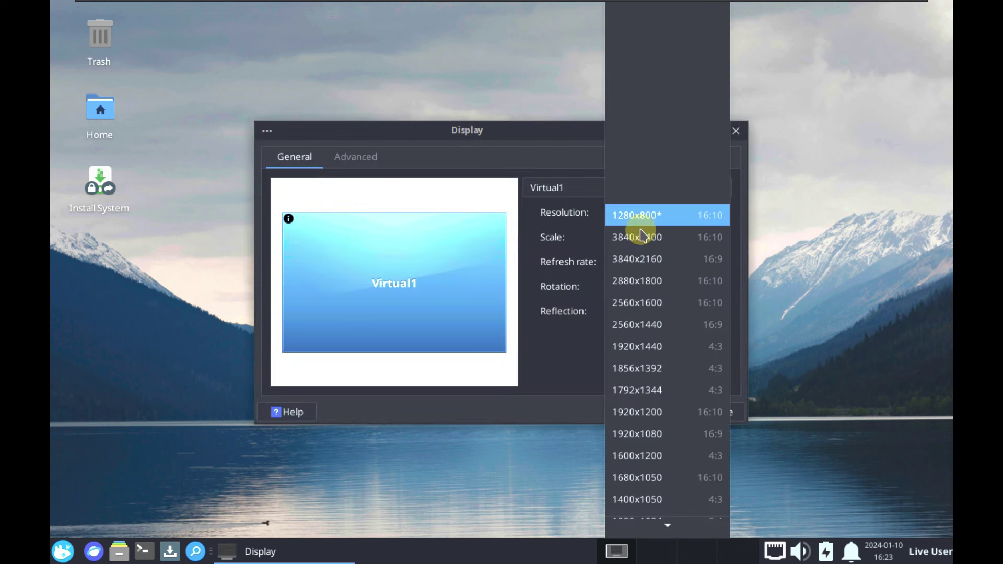
left_click(639, 434)
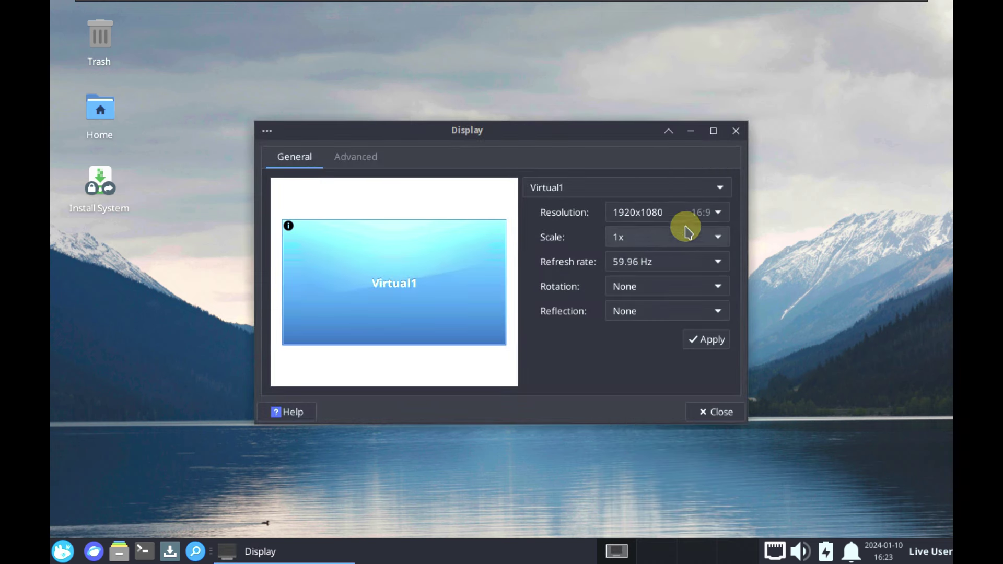
left_click(721, 341)
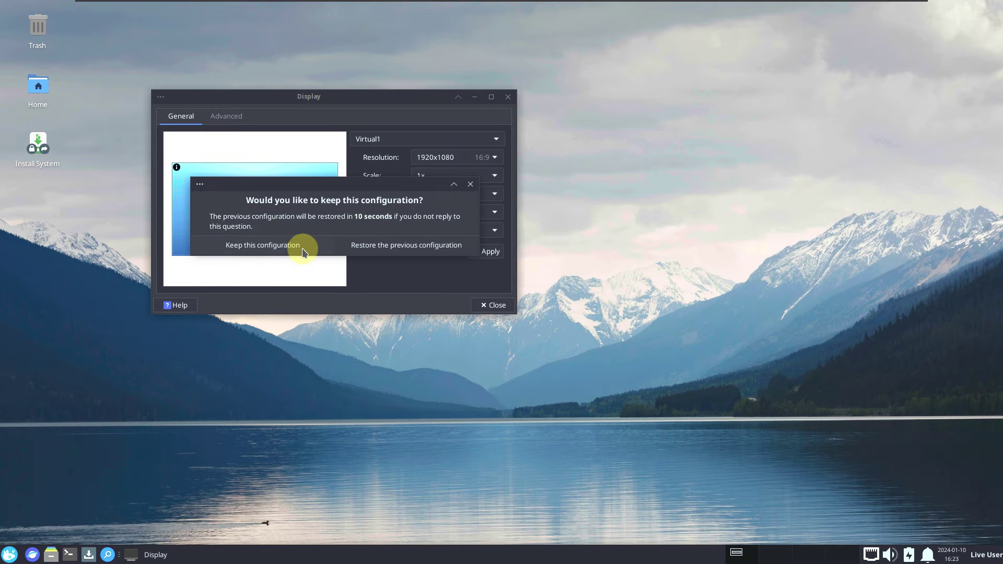
left_click(298, 246)
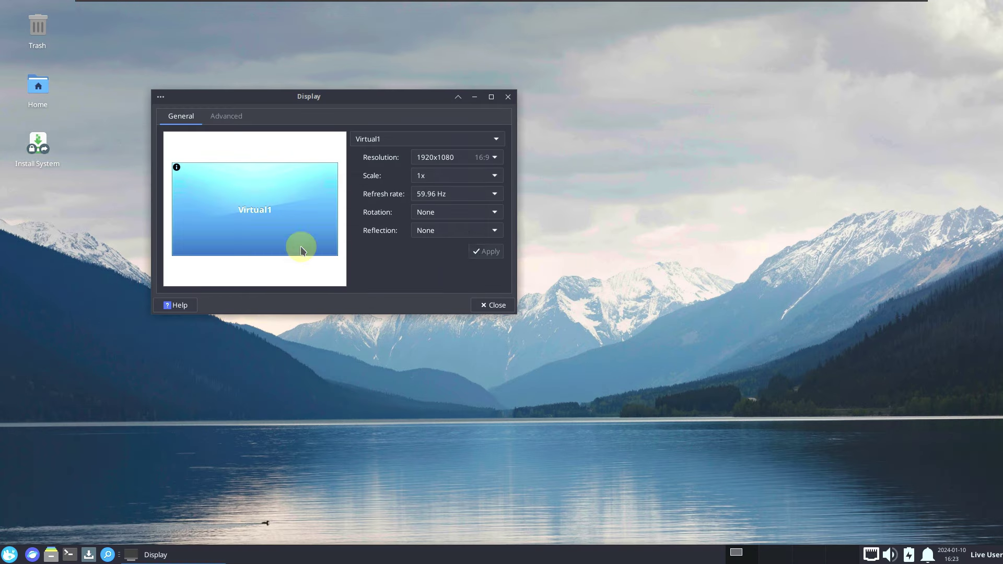
left_click(488, 305)
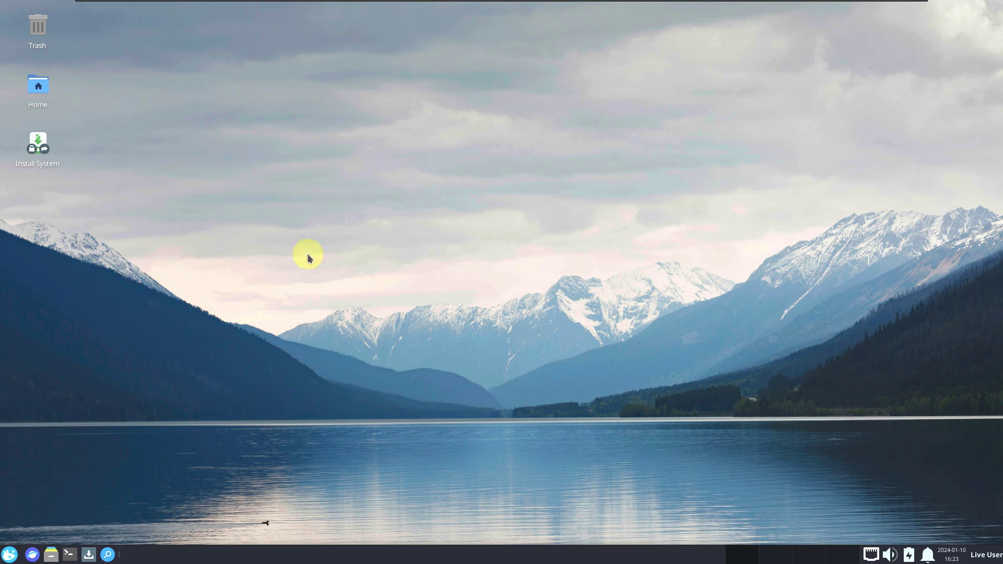
Launch Xfce Task Manager from the System menu and maximize it
left_click(10, 555)
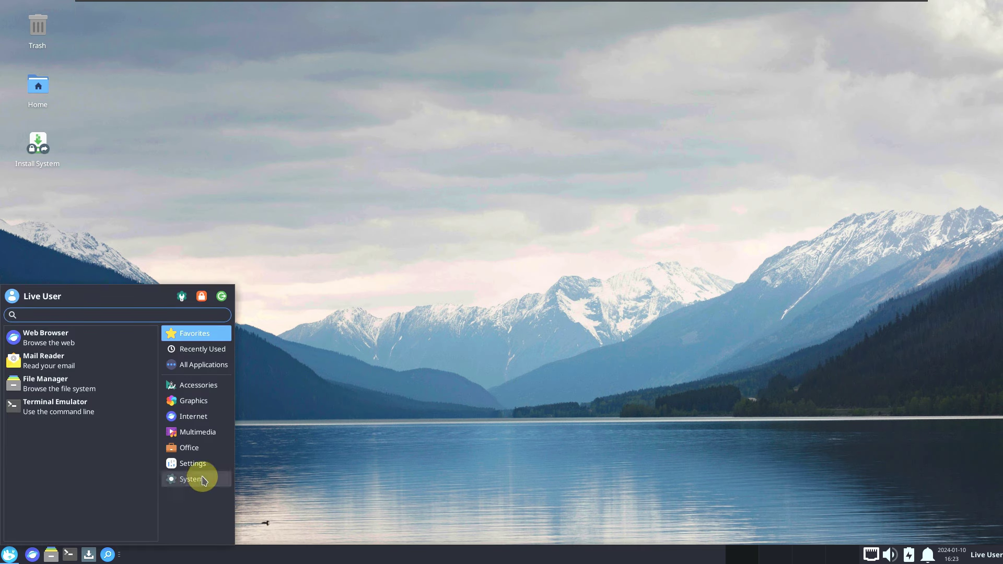
left_click(200, 476)
left_click(53, 428)
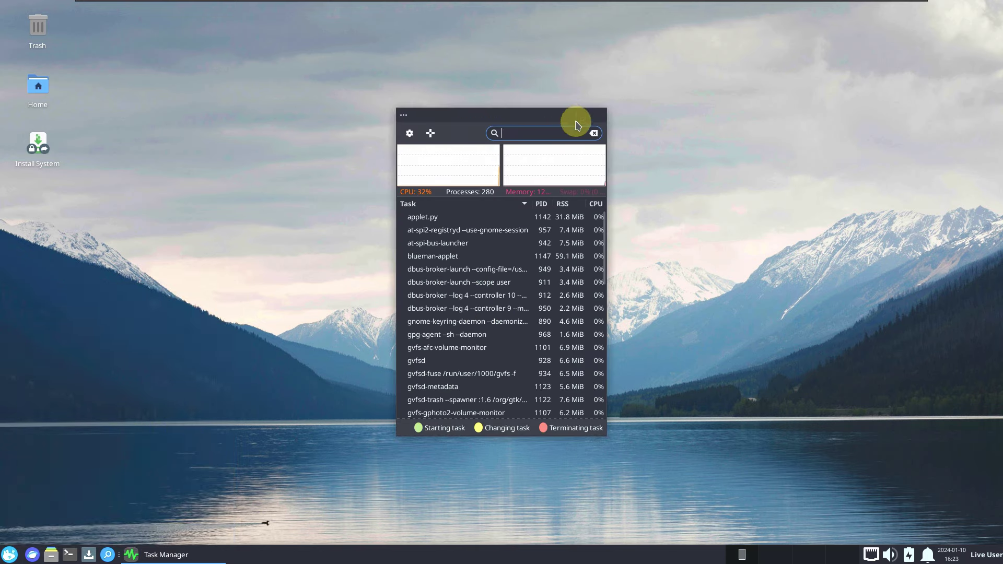
left_click(581, 115)
Scroll through the process list, then restore the window and move it top-right
scroll(438, 283, "down", 4)
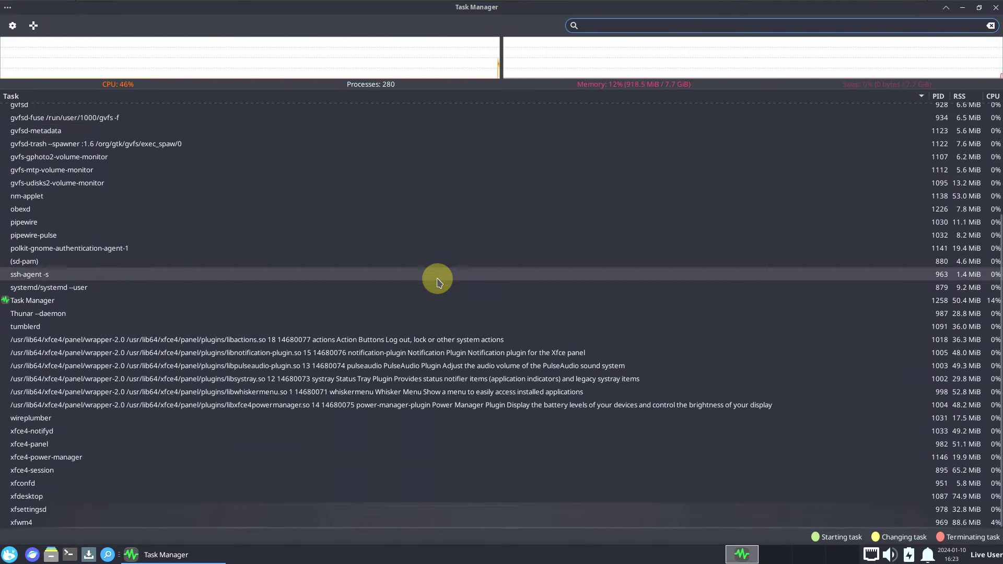
scroll(438, 283, "up", 4)
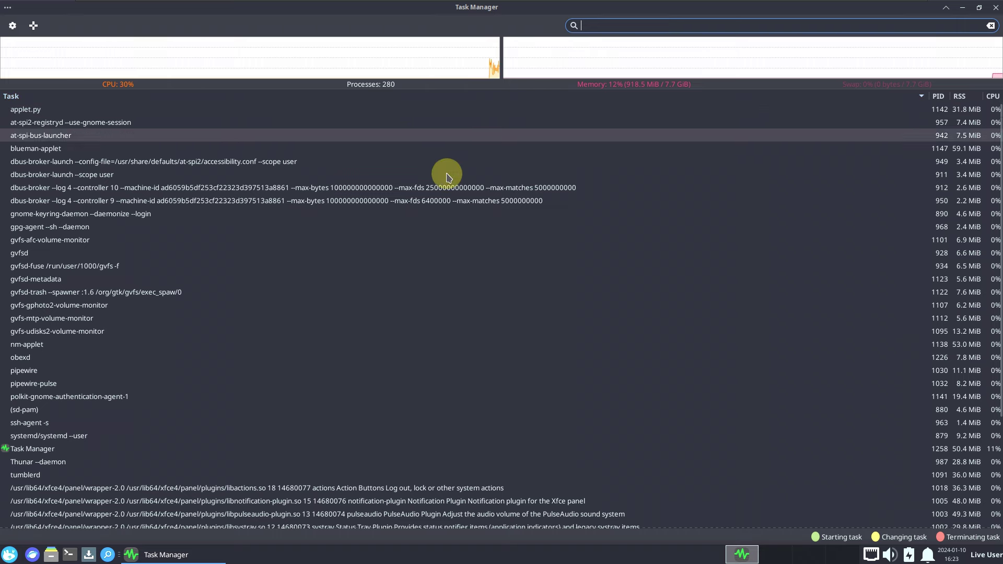
scroll(462, 205, "down", 1)
scroll(461, 205, "down", 3)
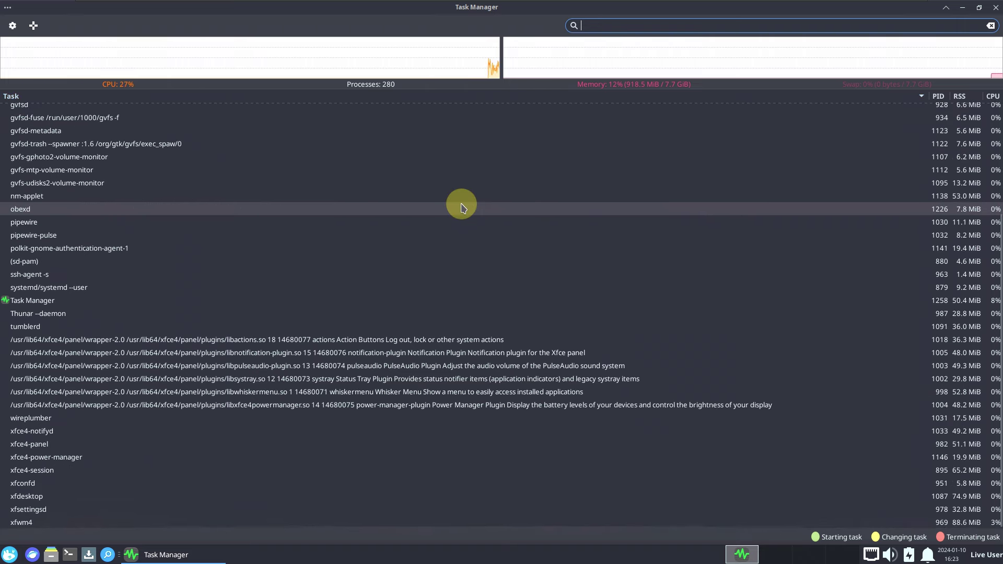
scroll(460, 203, "up", 4)
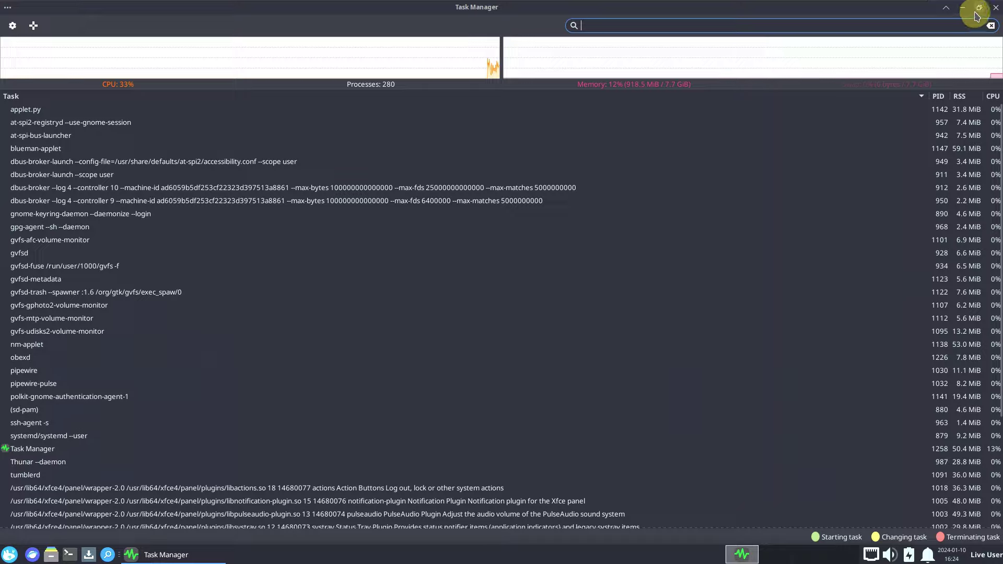
left_click(979, 7)
left_click_drag(519, 118, 912, 10)
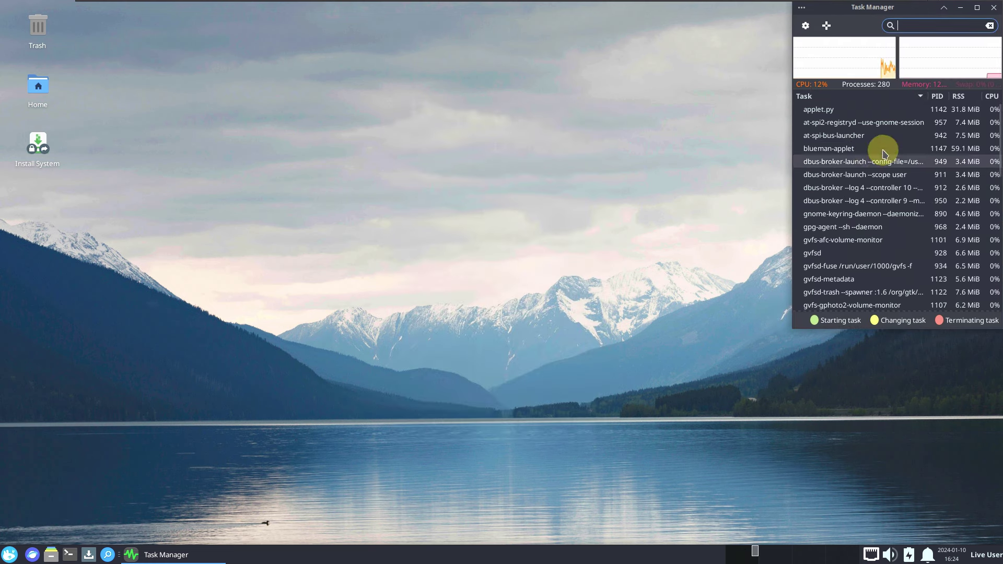
Launch Firefox from the Internet menu and close the extra privacy tab
left_click(10, 555)
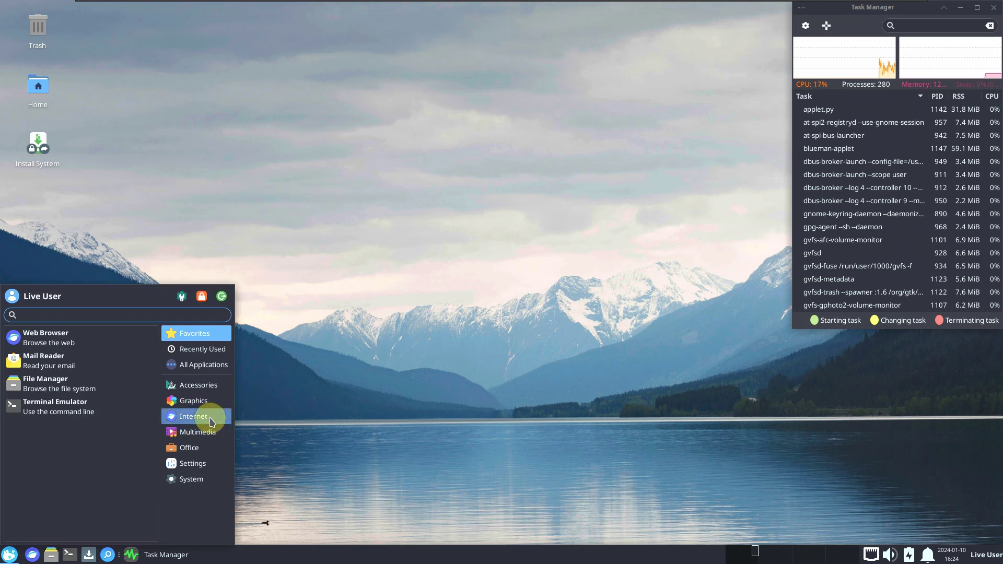
left_click(204, 416)
left_click(104, 340)
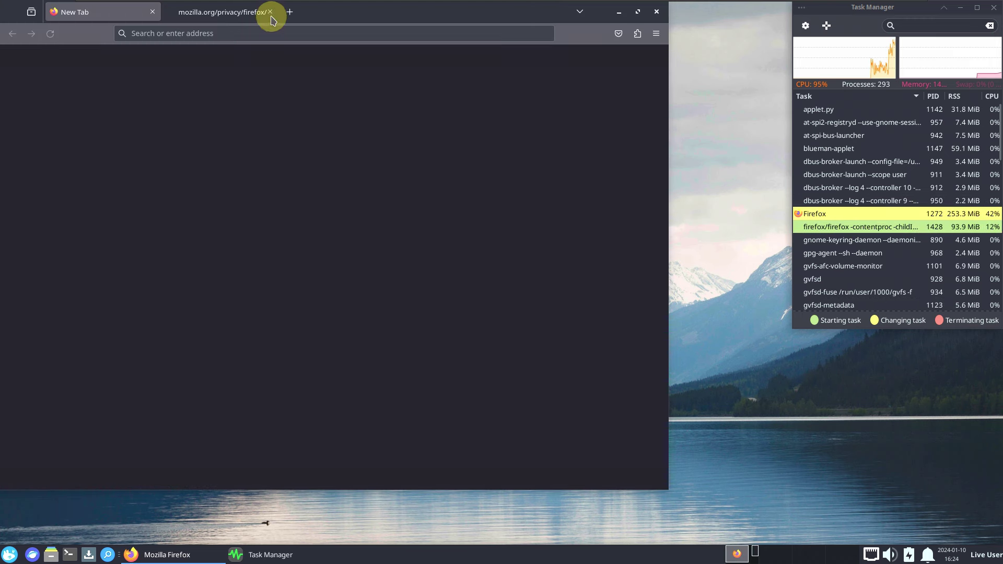
left_click(269, 11)
Confirm Firefox version 121.0 (64-bit) in About Firefox, then close it
left_click(656, 33)
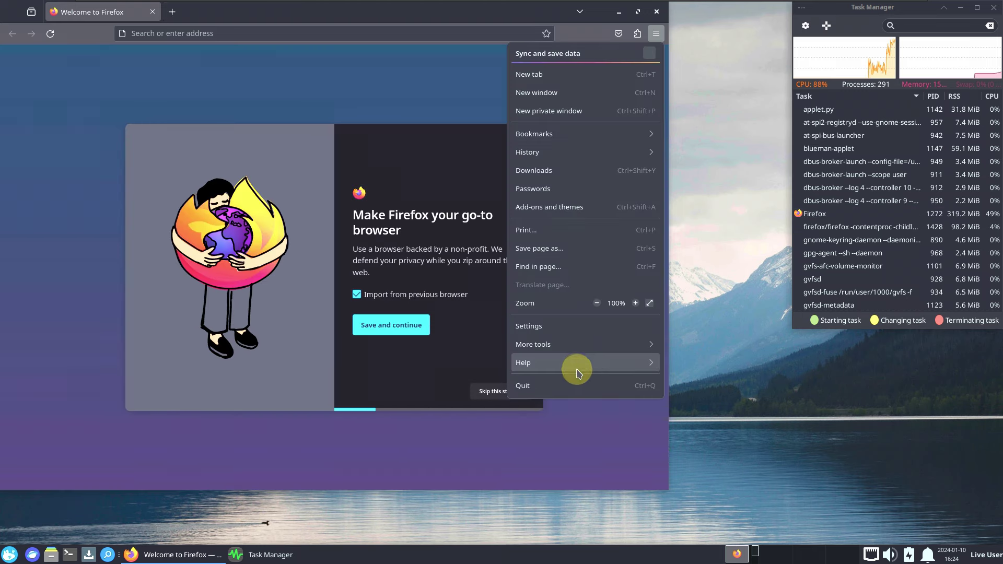
left_click(577, 370)
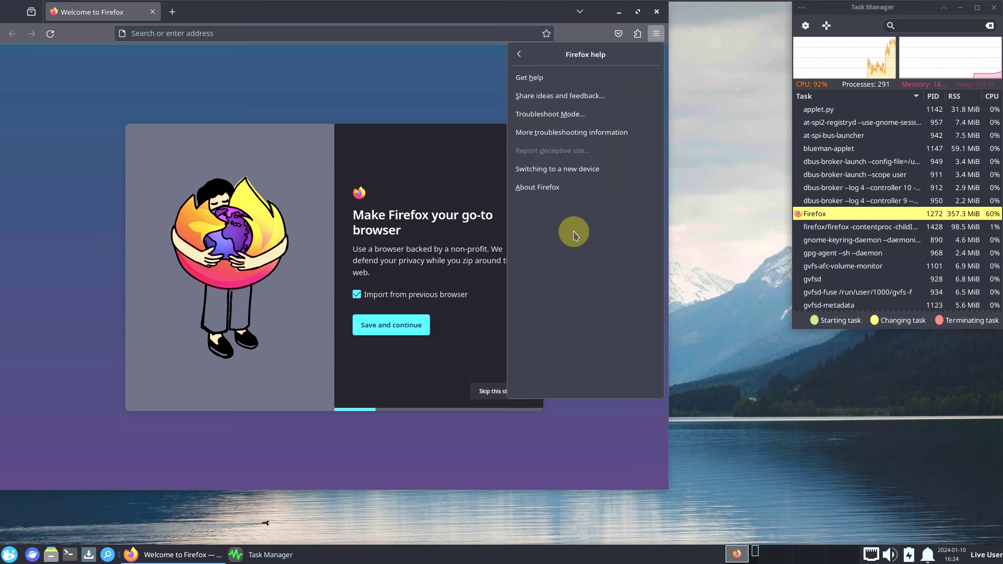
left_click(390, 126)
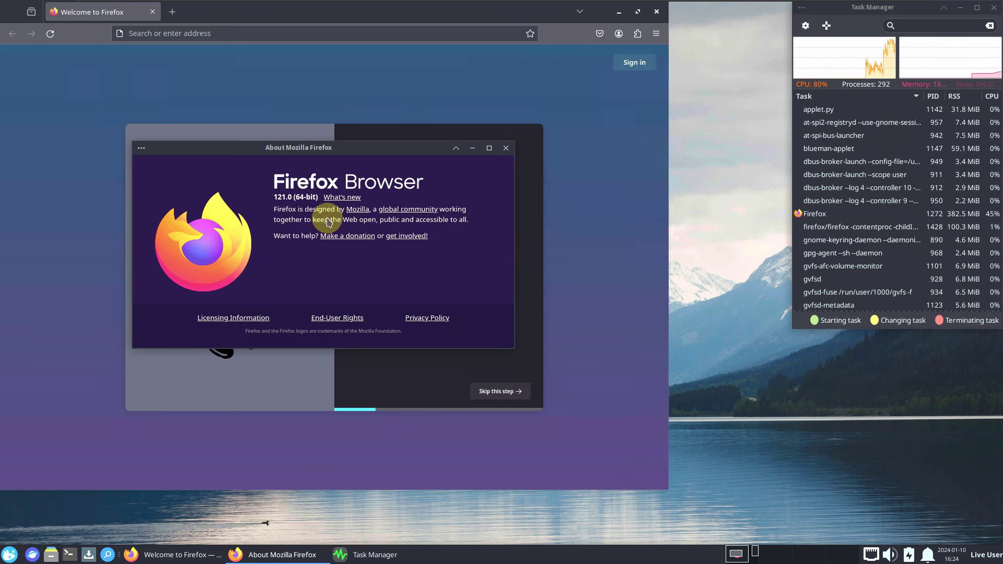
triple_click(283, 197)
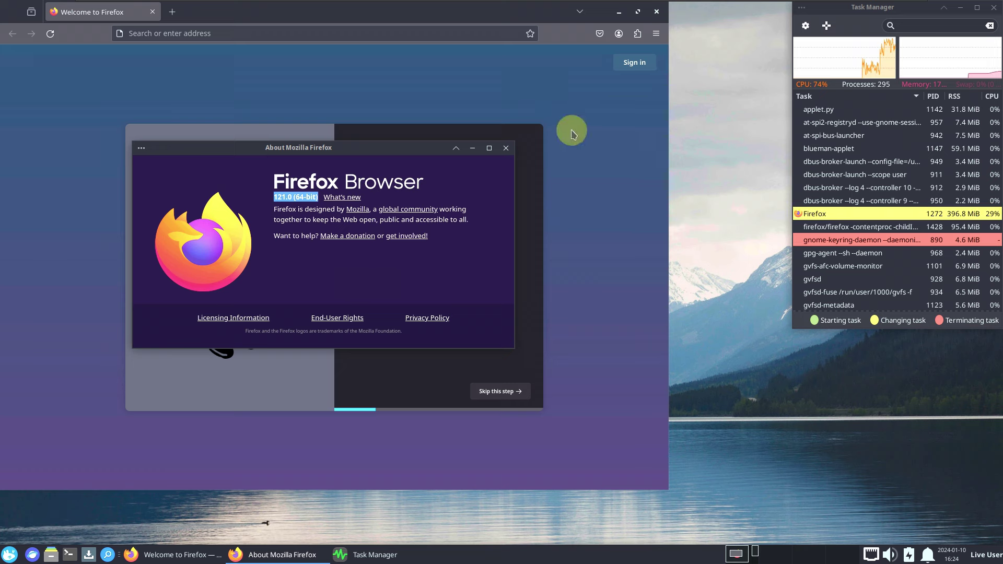
left_click(505, 148)
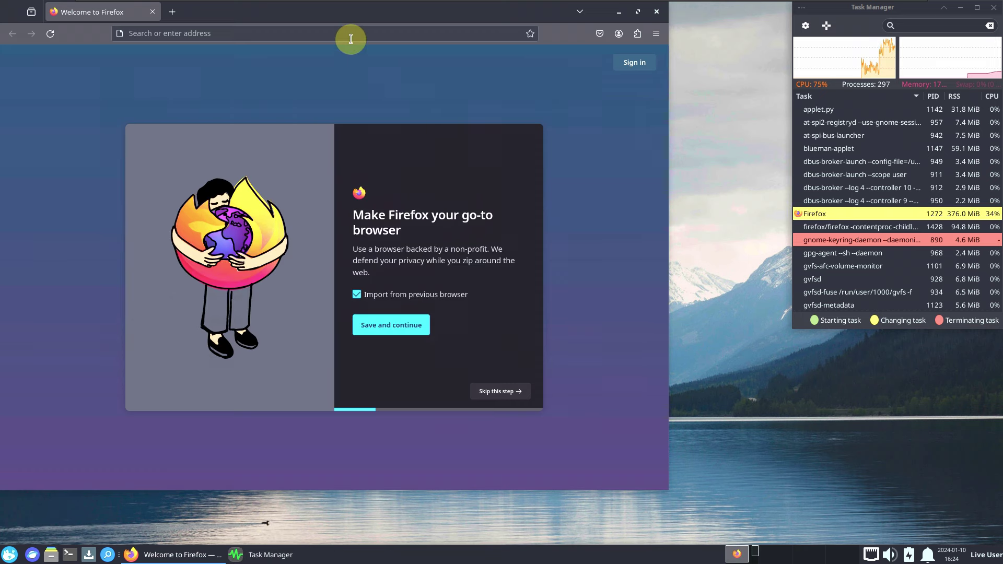
Load the about:support troubleshooting page in Firefox
left_click(350, 39)
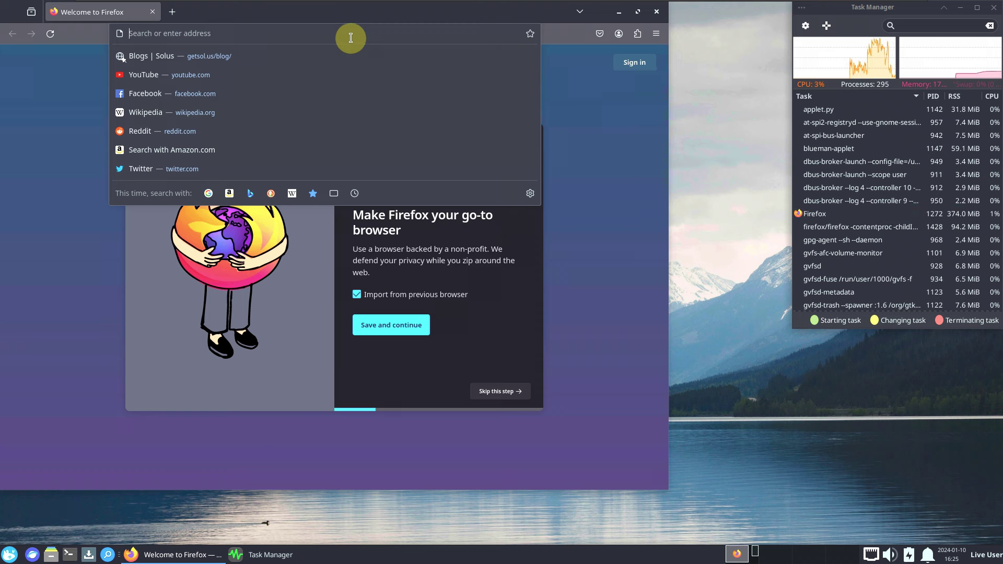
type("about:support")
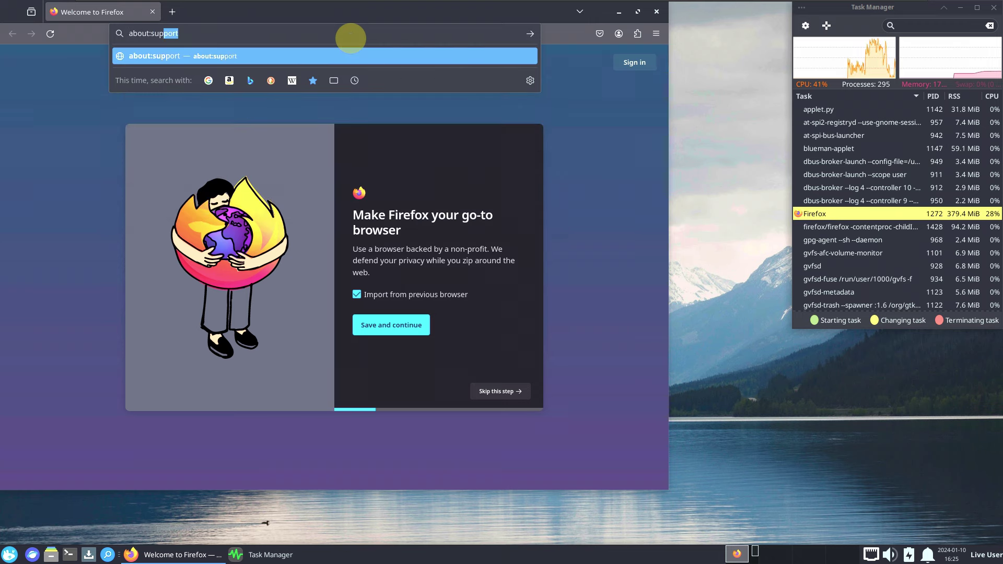
key("Return")
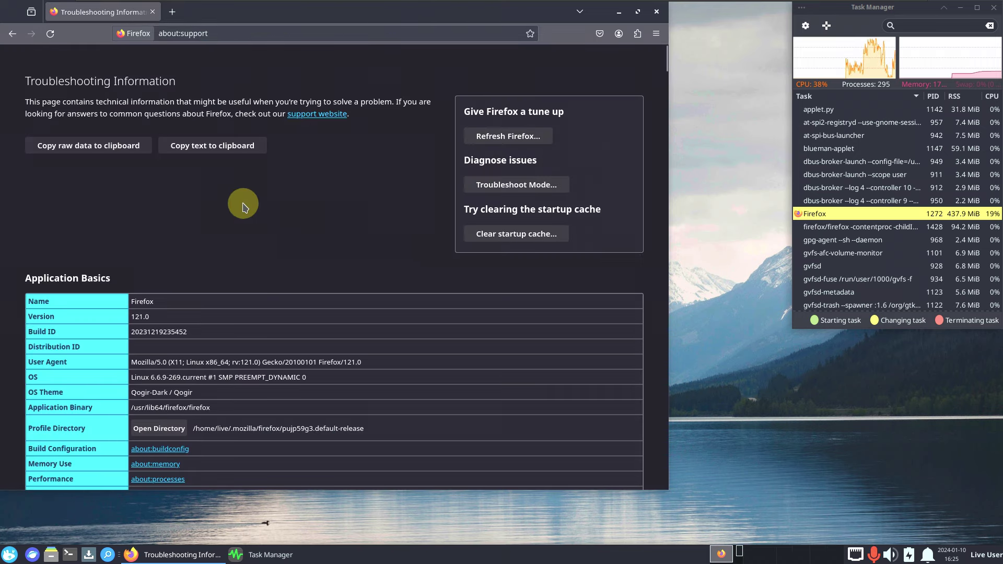
Scroll to the bottom of the page and back to the top, then select the address bar
scroll(242, 202, "down", 3)
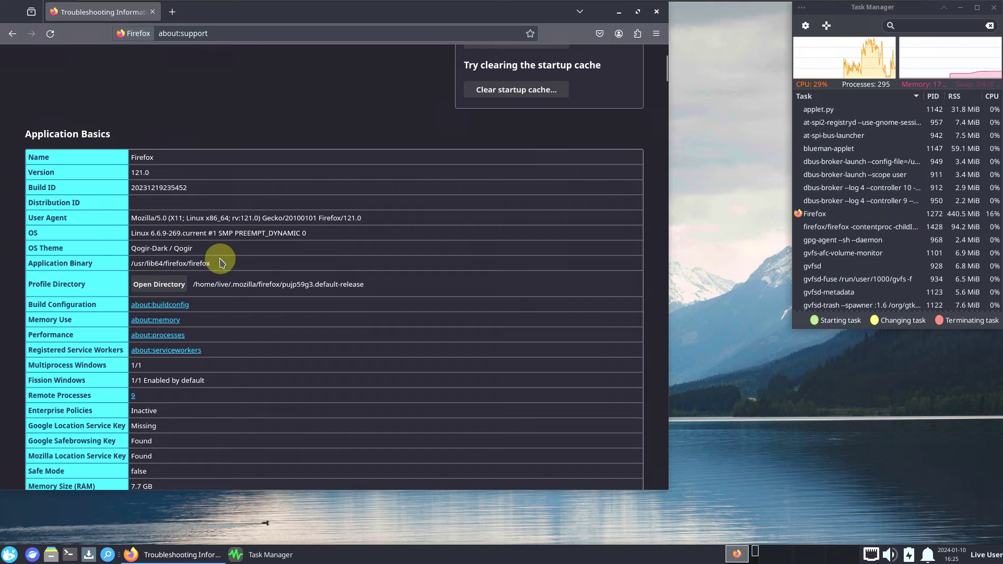
scroll(394, 259, "down", 3)
scroll(395, 260, "down", 2)
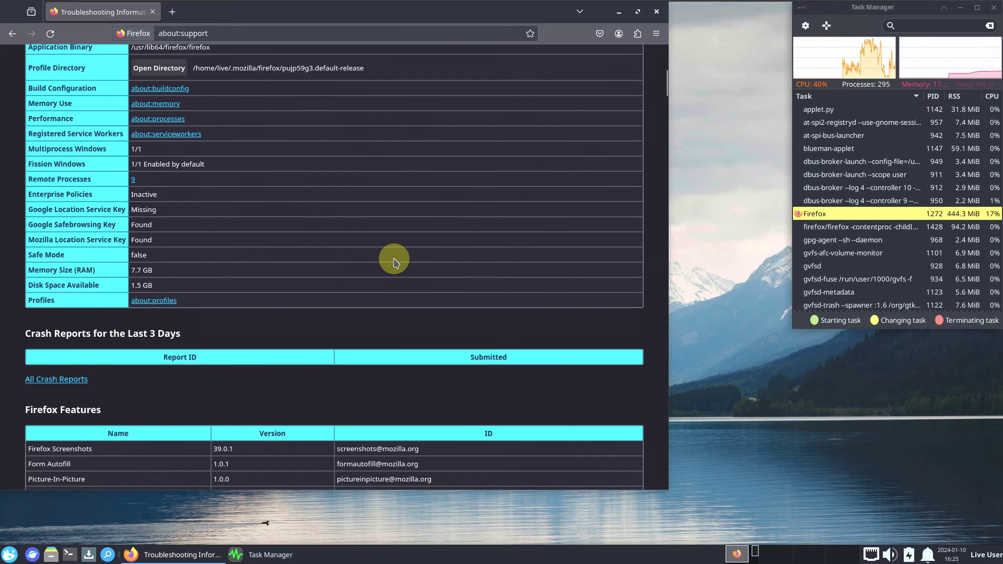
scroll(394, 259, "down", 7)
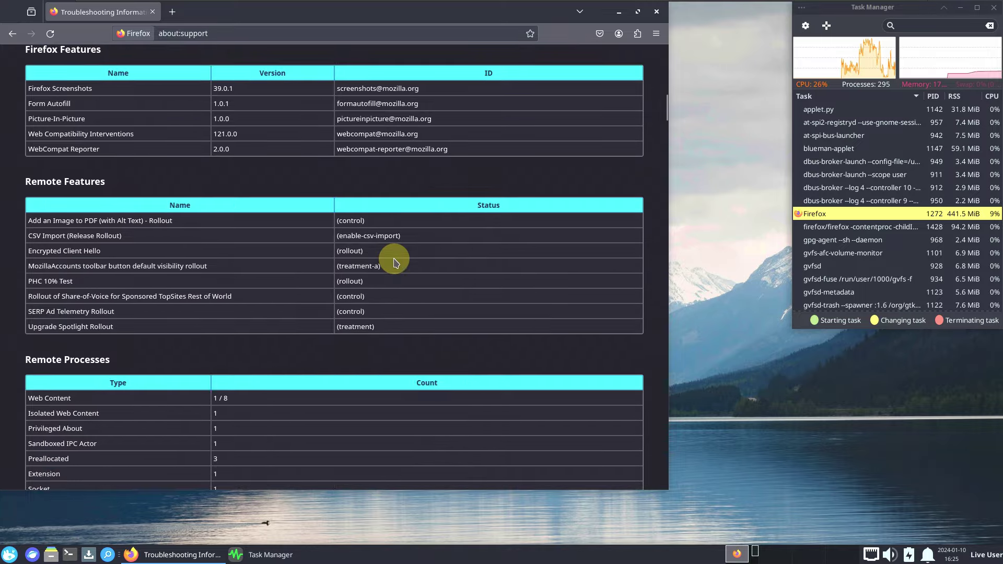
scroll(394, 260, "down", 10)
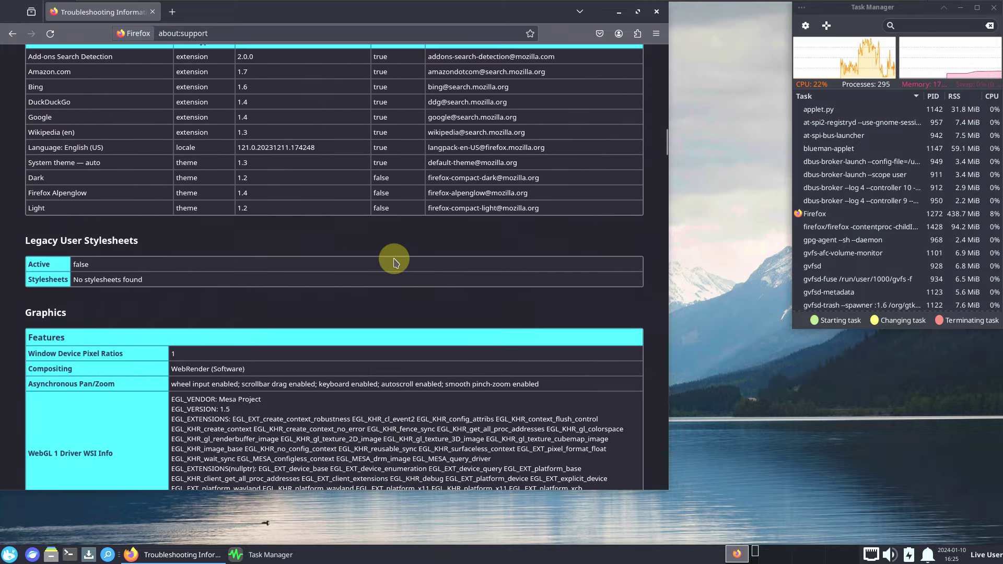
scroll(395, 259, "down", 8)
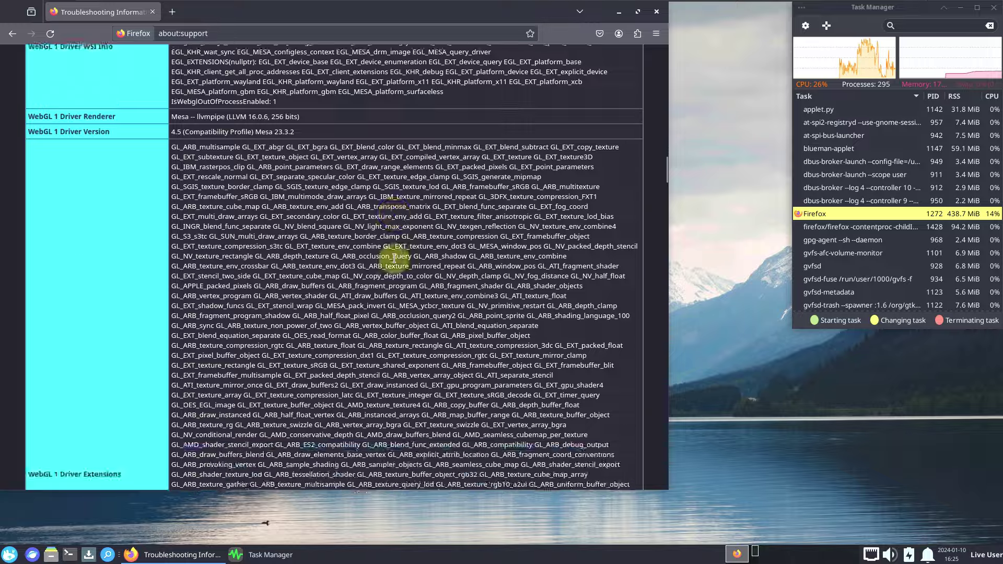
scroll(394, 257, "down", 13)
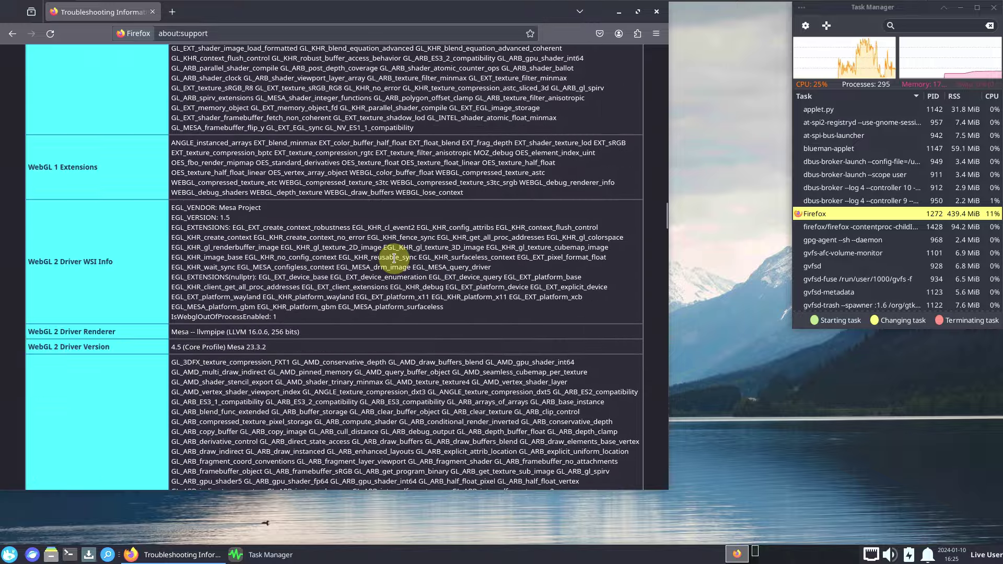
scroll(394, 259, "down", 7)
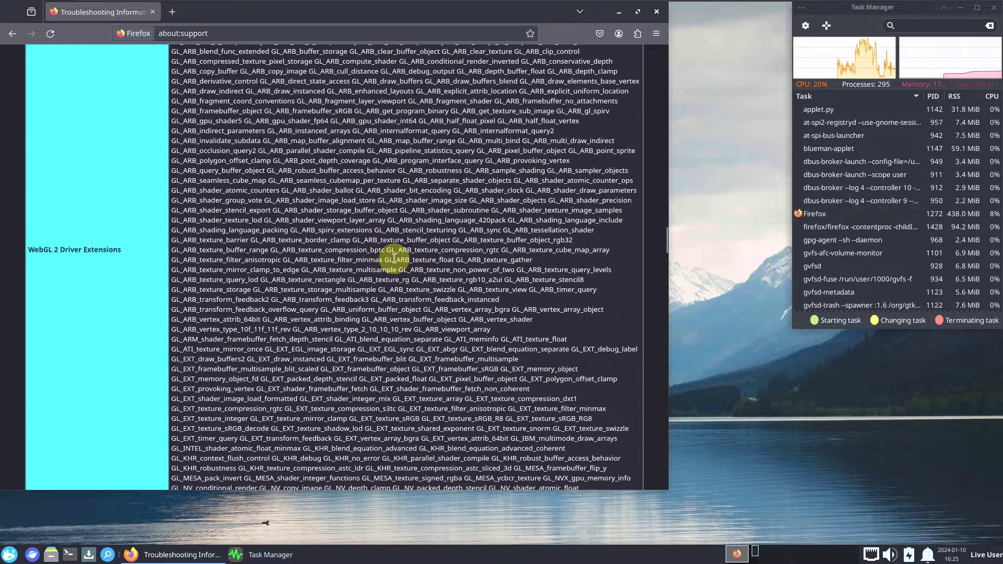
scroll(395, 260, "down", 15)
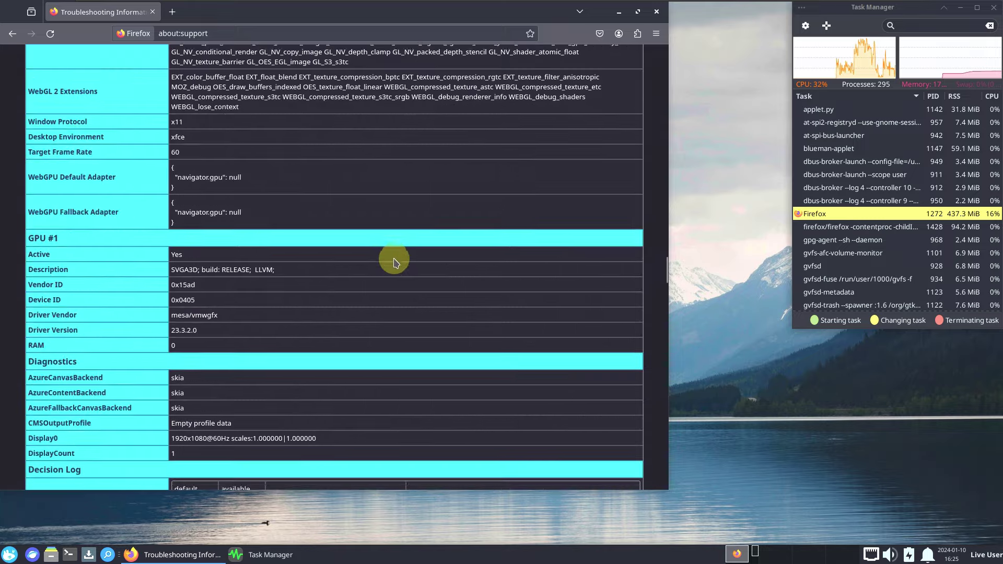
scroll(395, 260, "down", 8)
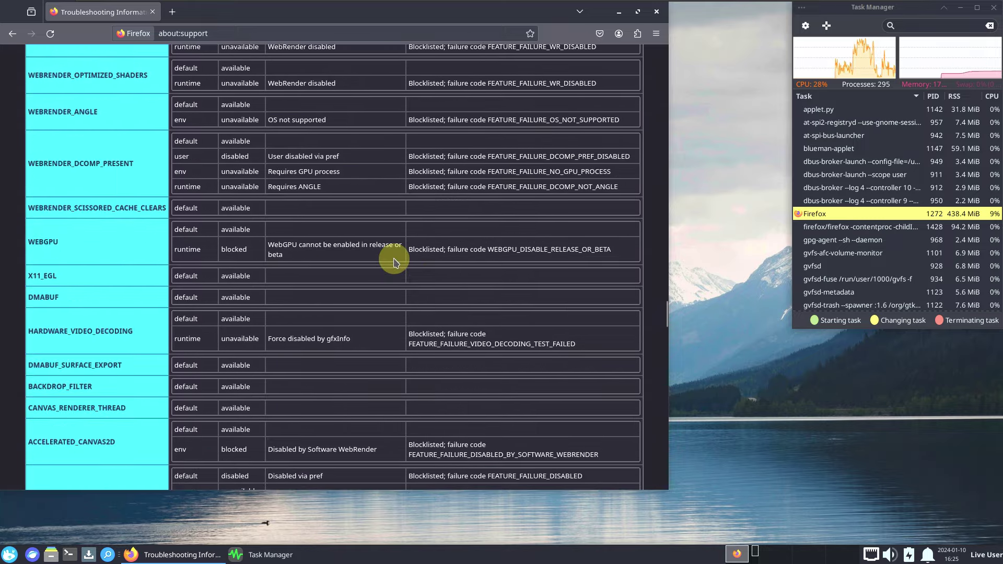
scroll(394, 260, "down", 15)
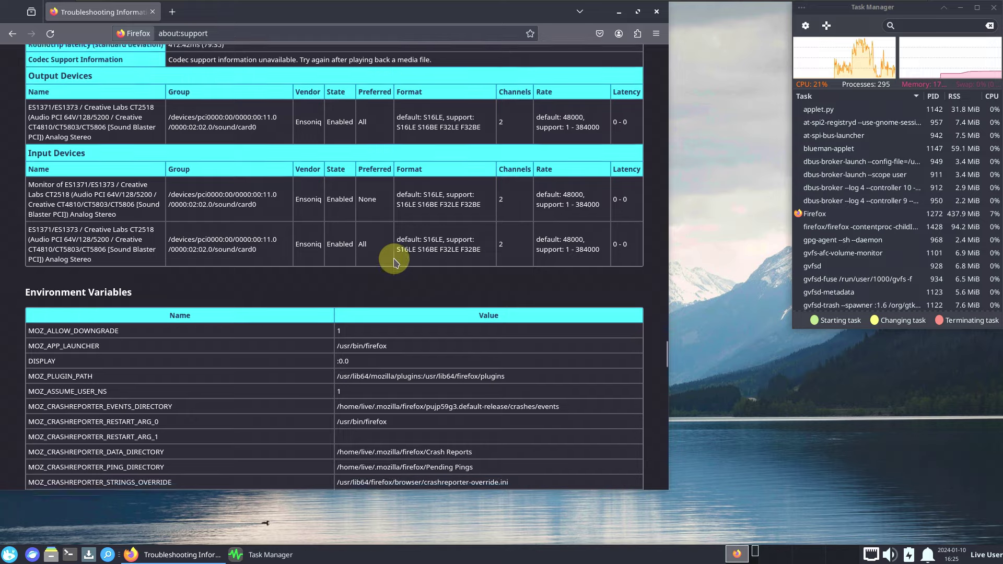
scroll(394, 260, "down", 15)
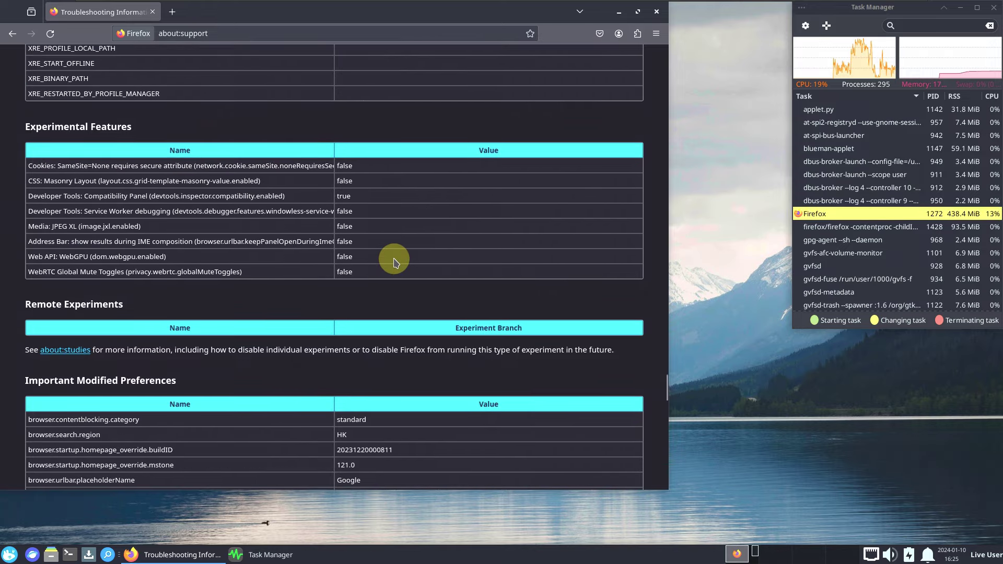
scroll(395, 260, "down", 15)
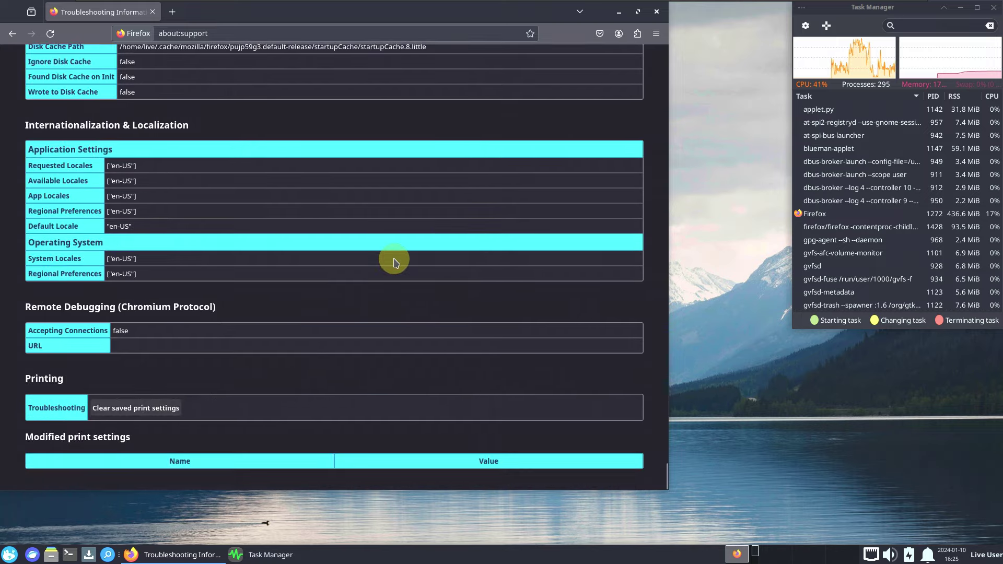
scroll(395, 260, "up", 20)
scroll(394, 260, "up", 20)
scroll(394, 259, "up", 15)
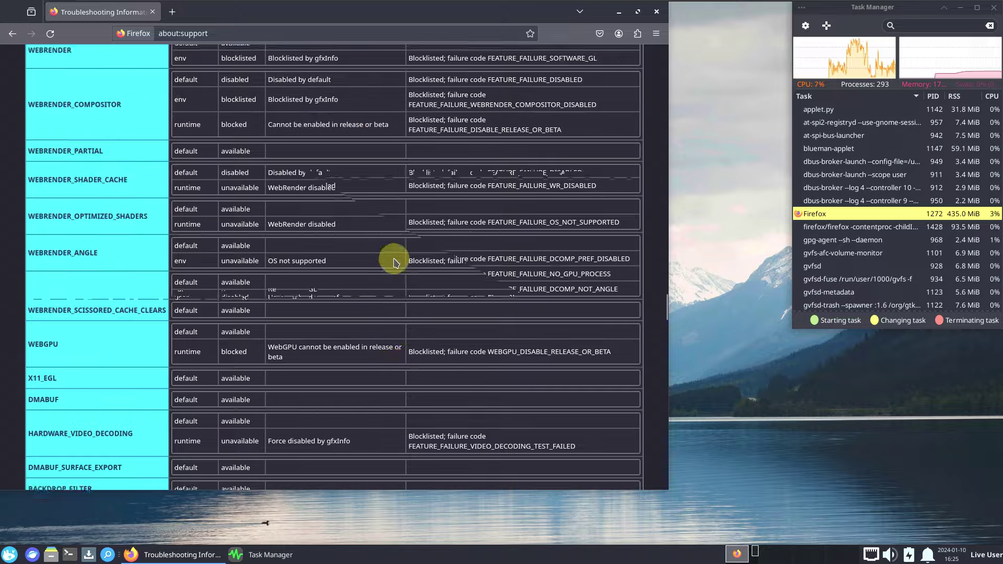
scroll(394, 260, "up", 20)
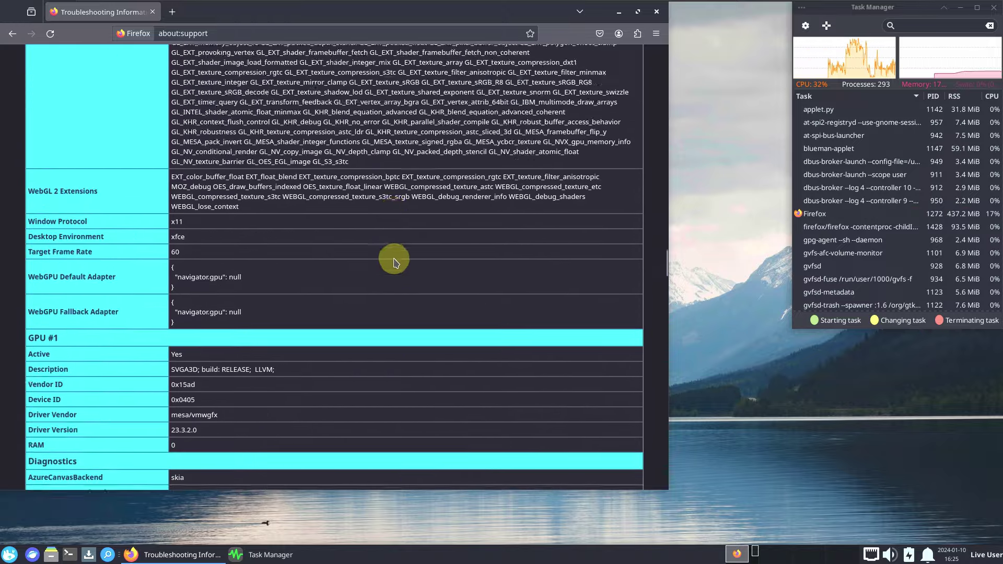
scroll(395, 258, "up", 20)
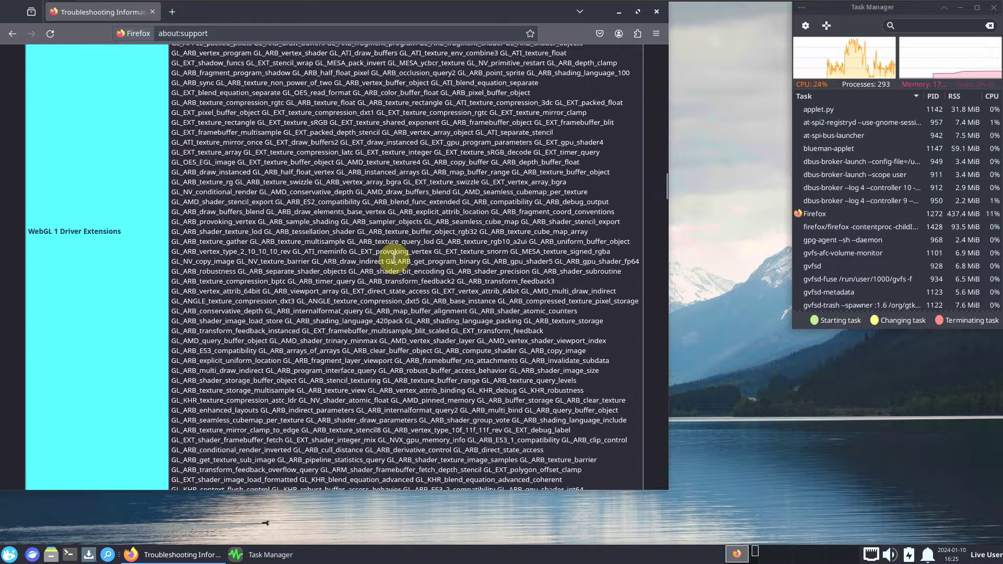
scroll(395, 260, "up", 20)
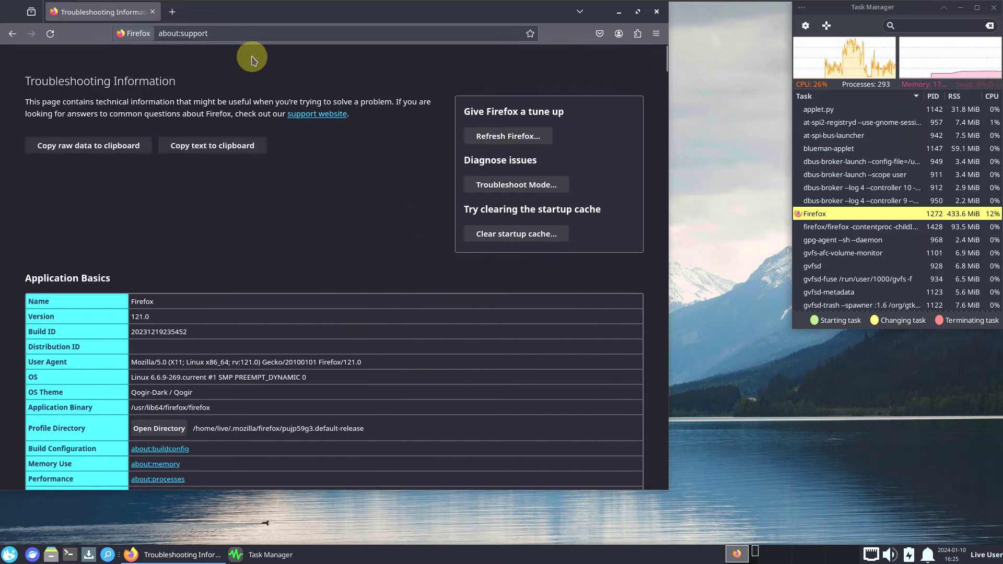
left_click(241, 37)
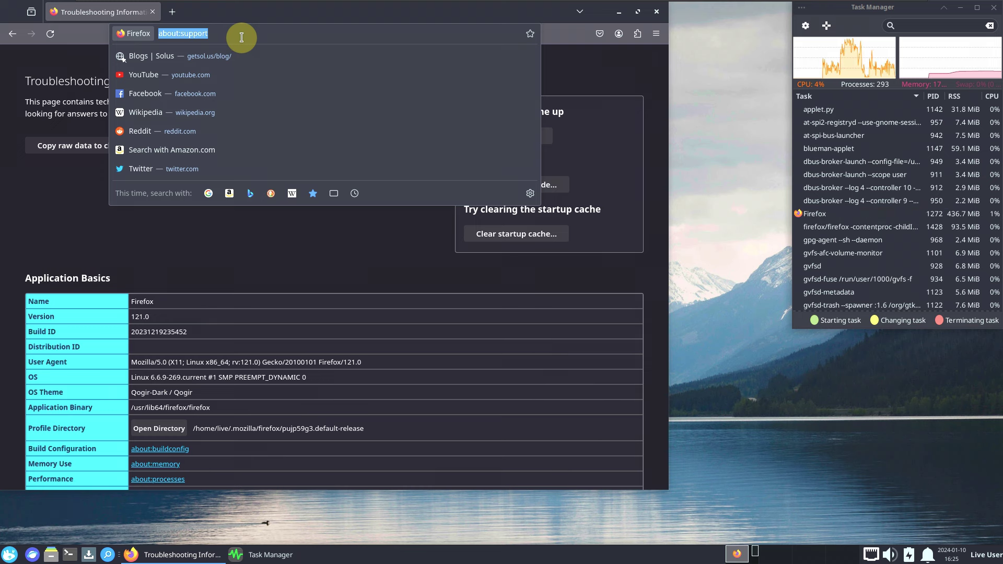
Search the web for 'solus linux' in English and open the Solus home page
type("sol")
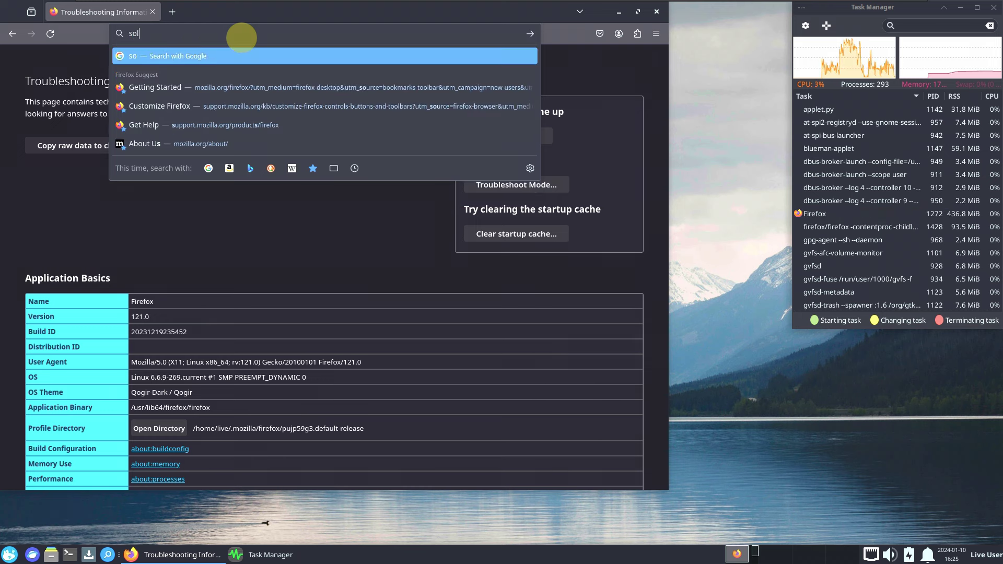
type("us linux")
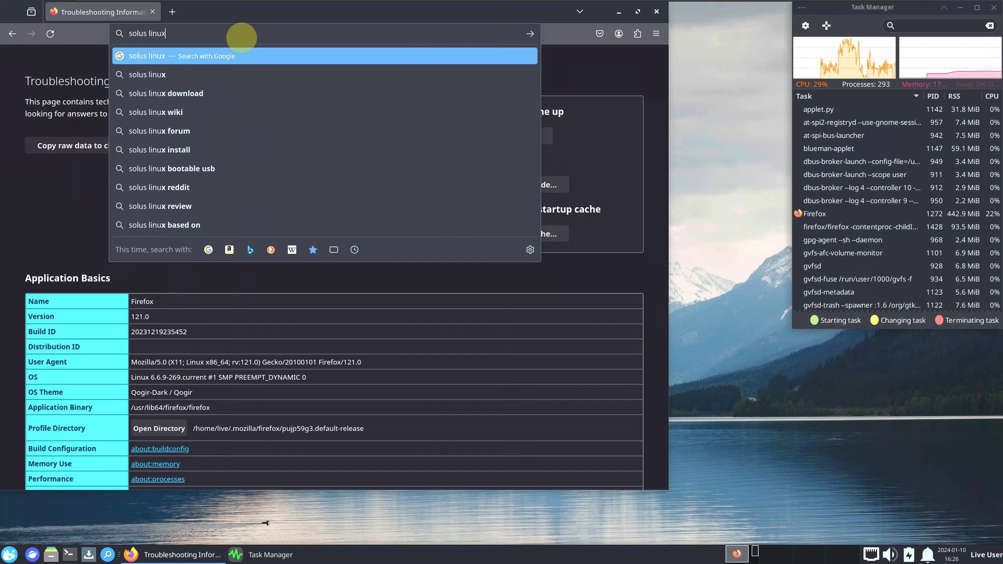
key("Return")
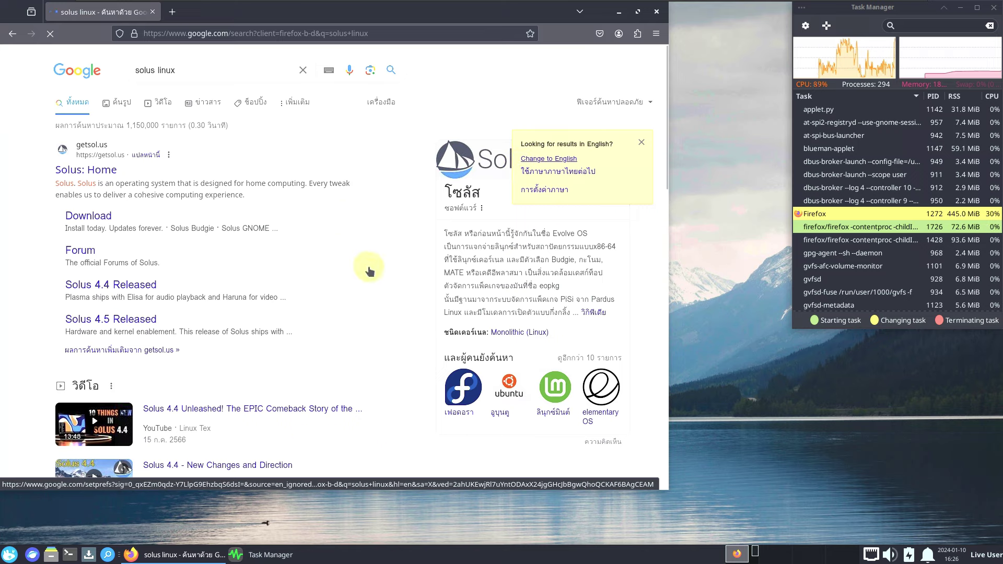
left_click(551, 160)
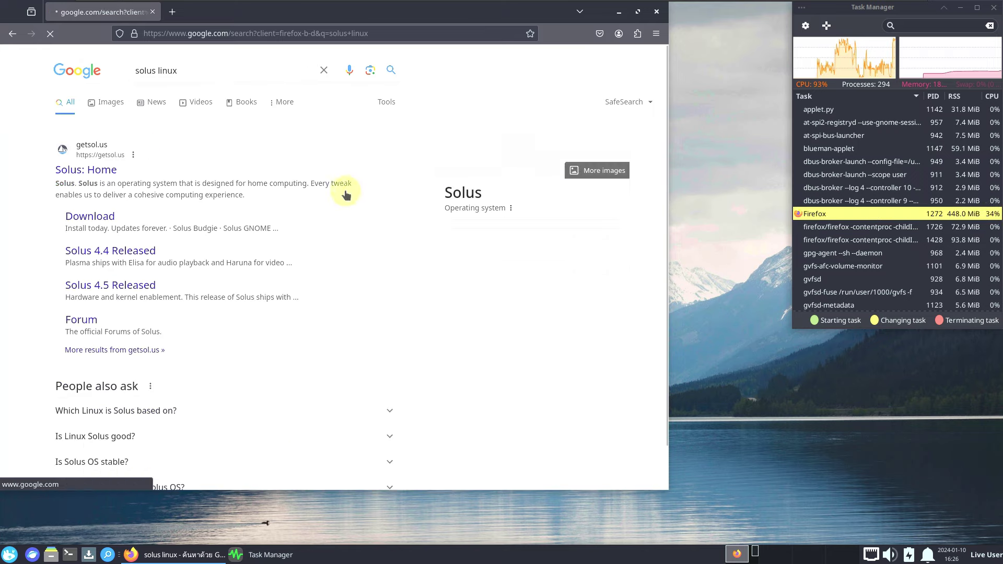
left_click(100, 170)
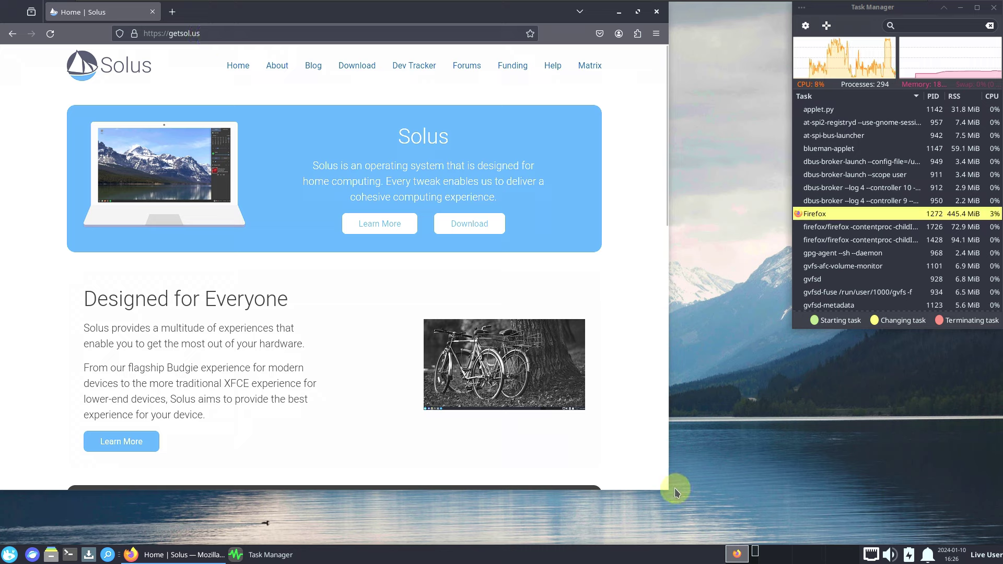
Widen the browser window and open the Solus blog's 4.5 Released post
left_click_drag(668, 488, 703, 530)
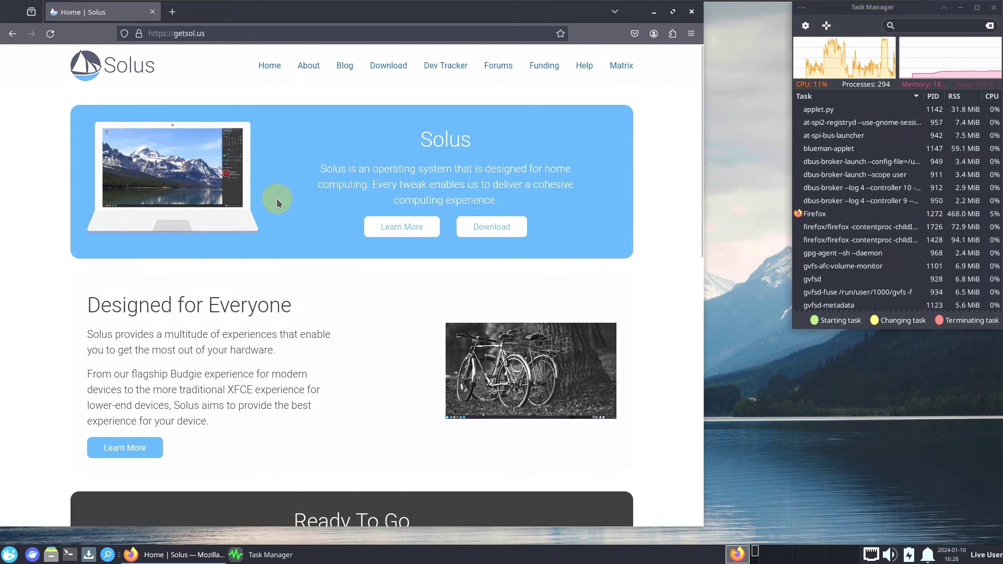
left_click(337, 66)
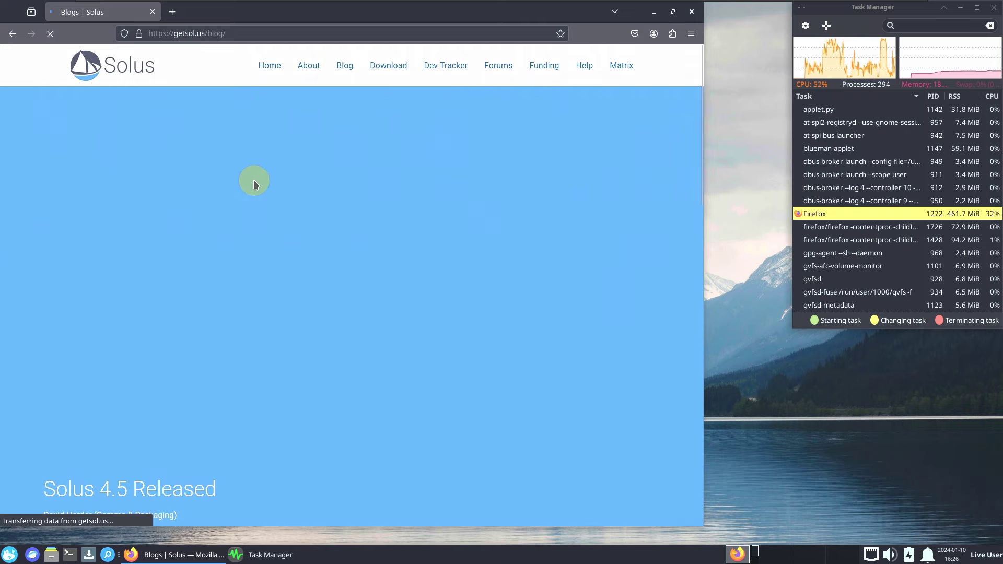
scroll(217, 224, "down", 3)
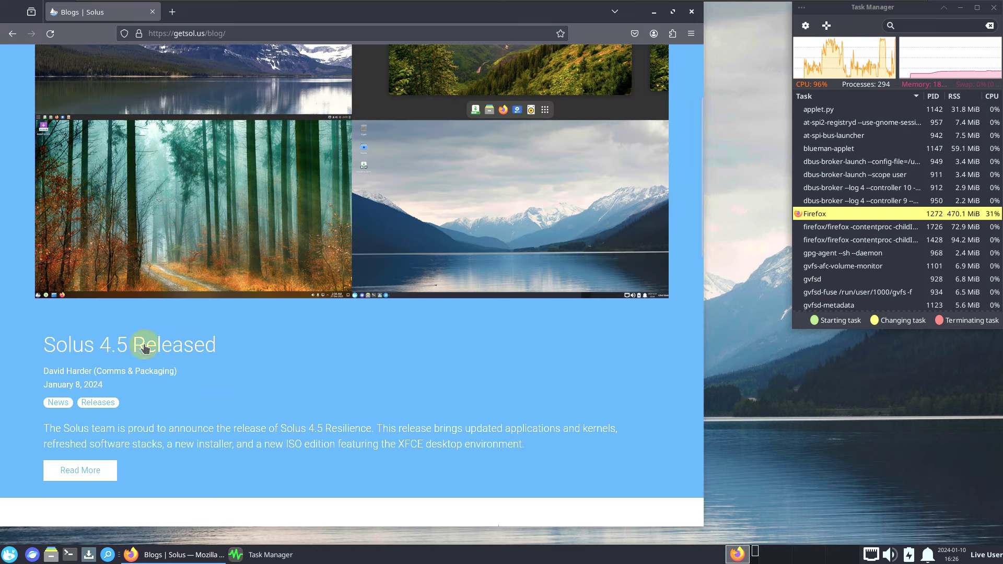
left_click(183, 345)
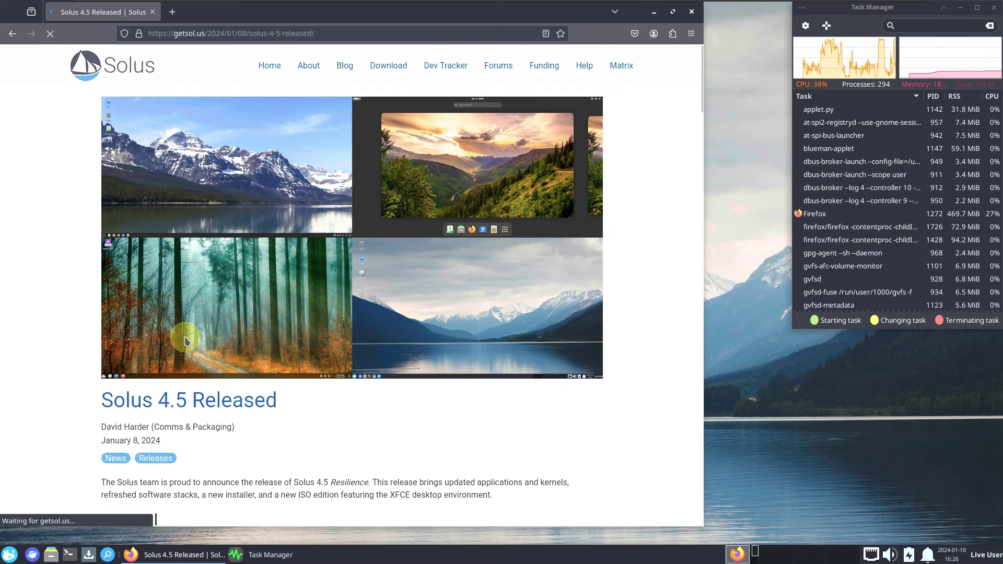
scroll(410, 340, "down", 3)
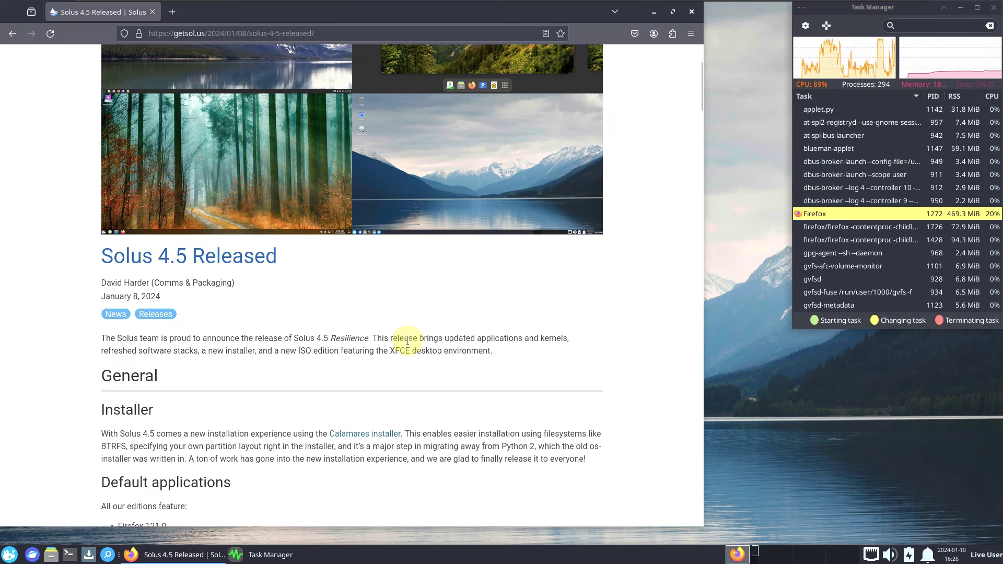
left_click_drag(330, 340, 372, 340)
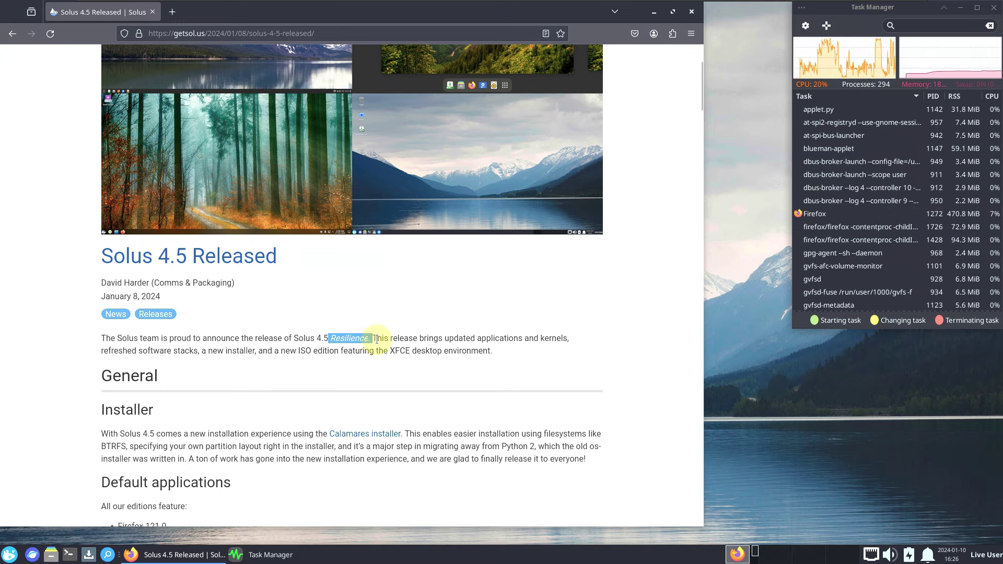
scroll(305, 370, "down", 3)
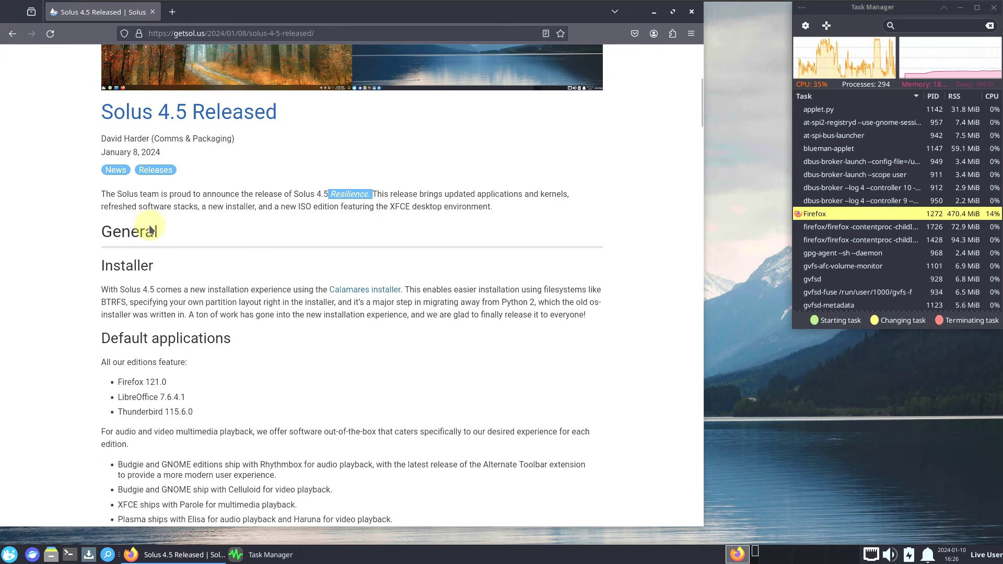
scroll(150, 225, "down", 3)
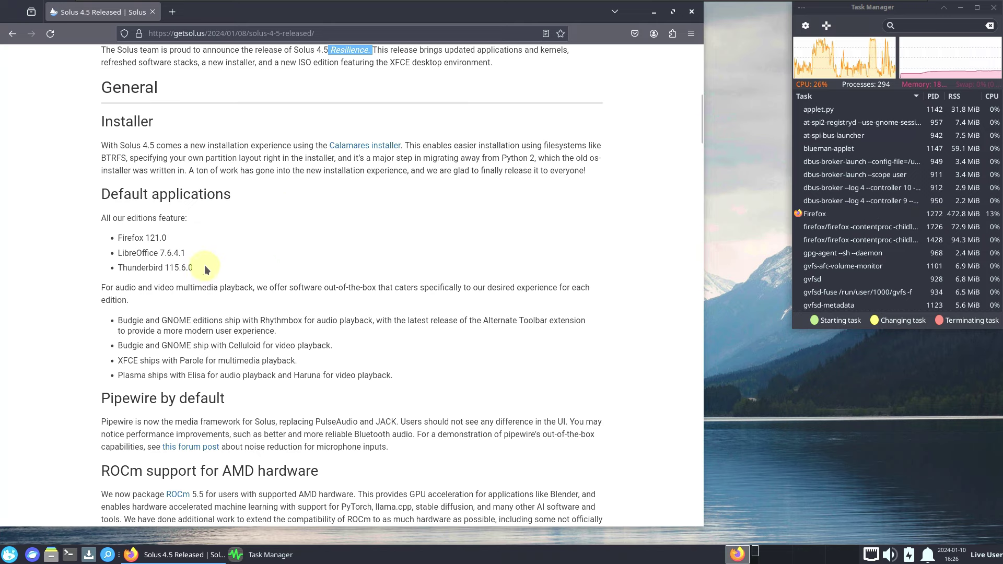
scroll(353, 227, "down", 3)
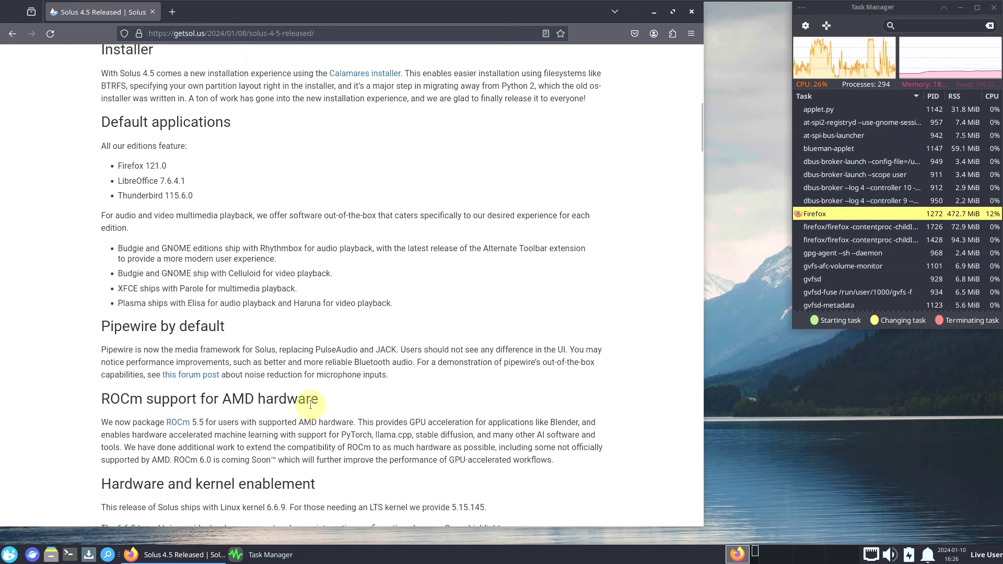
scroll(310, 405, "down", 4)
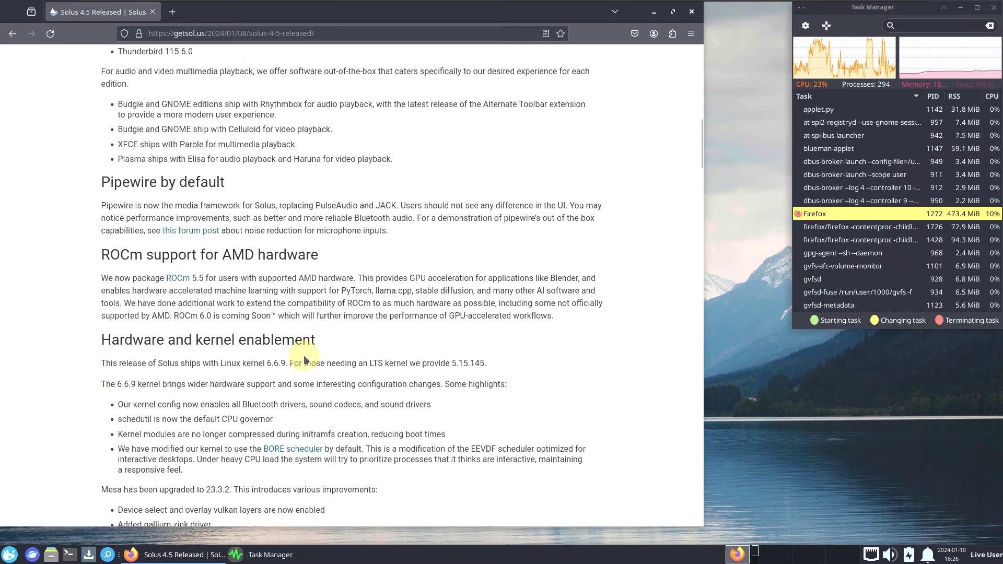
scroll(303, 355, "down", 6)
scroll(303, 355, "down", 3)
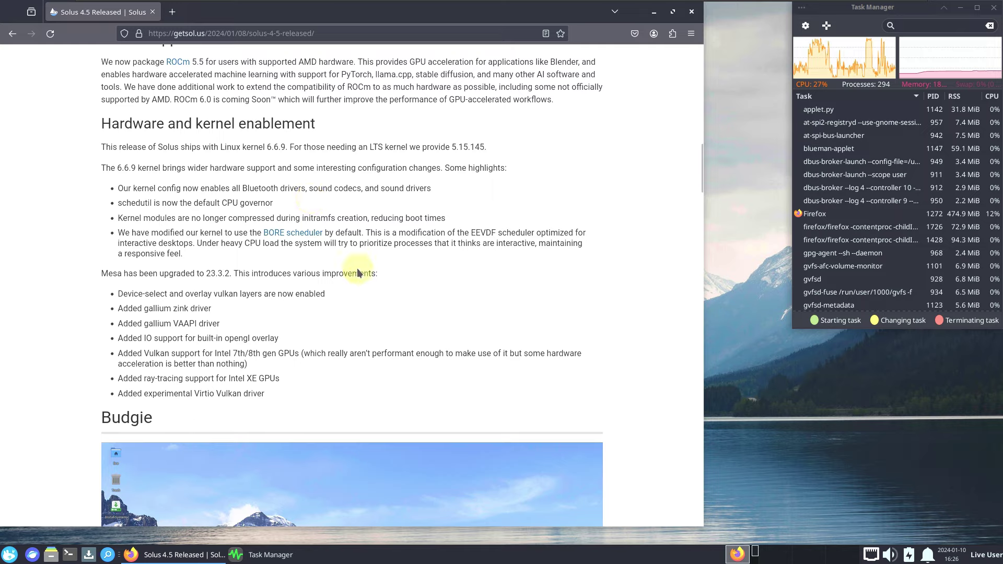
scroll(291, 310, "down", 20)
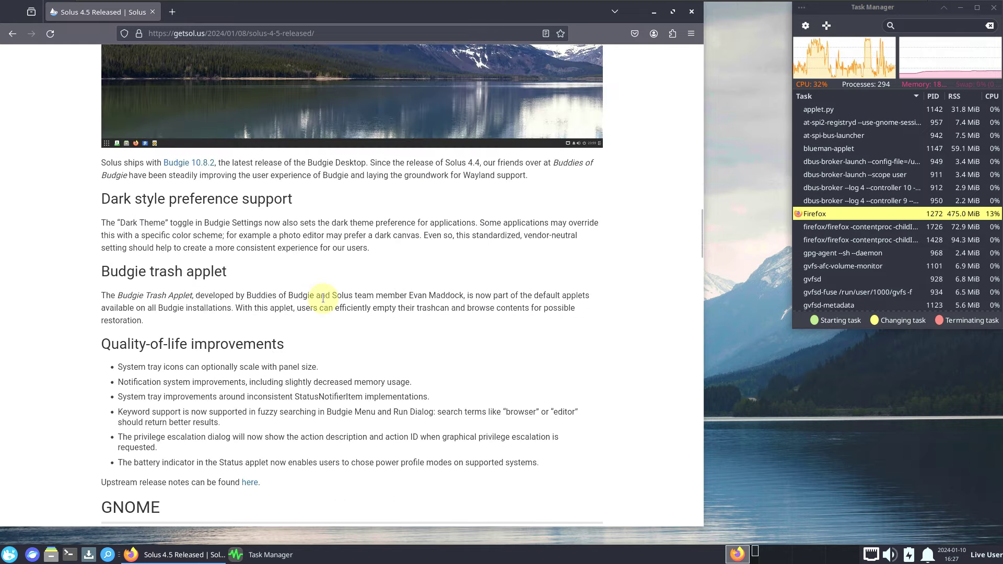
scroll(322, 298, "down", 20)
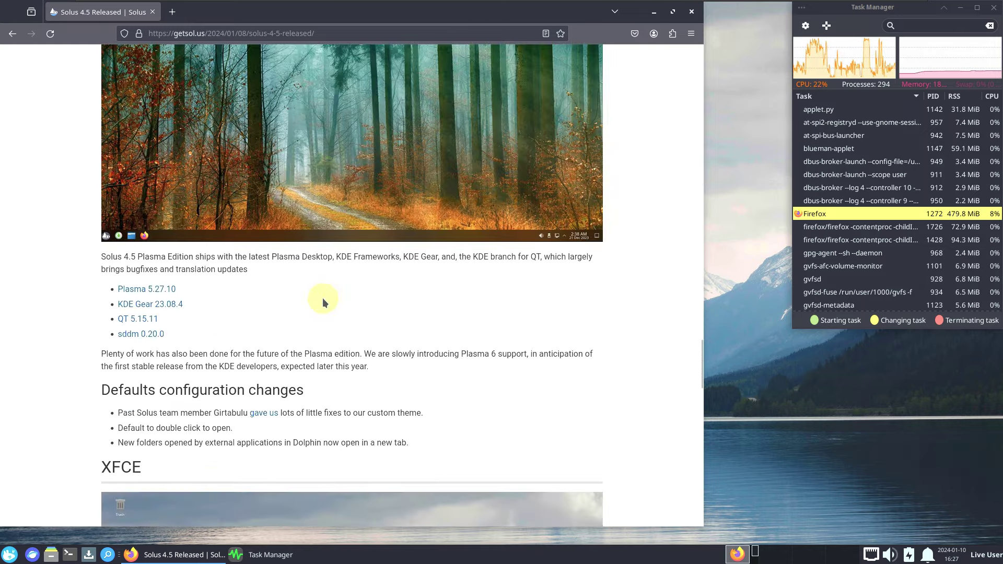
scroll(202, 343, "down", 9)
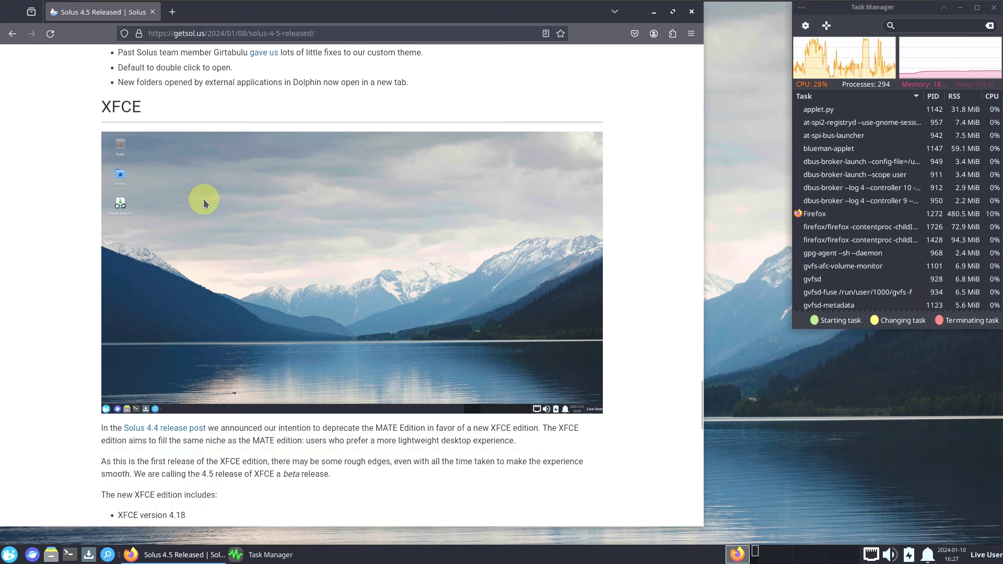
scroll(204, 197, "down", 6)
scroll(188, 329, "down", 5)
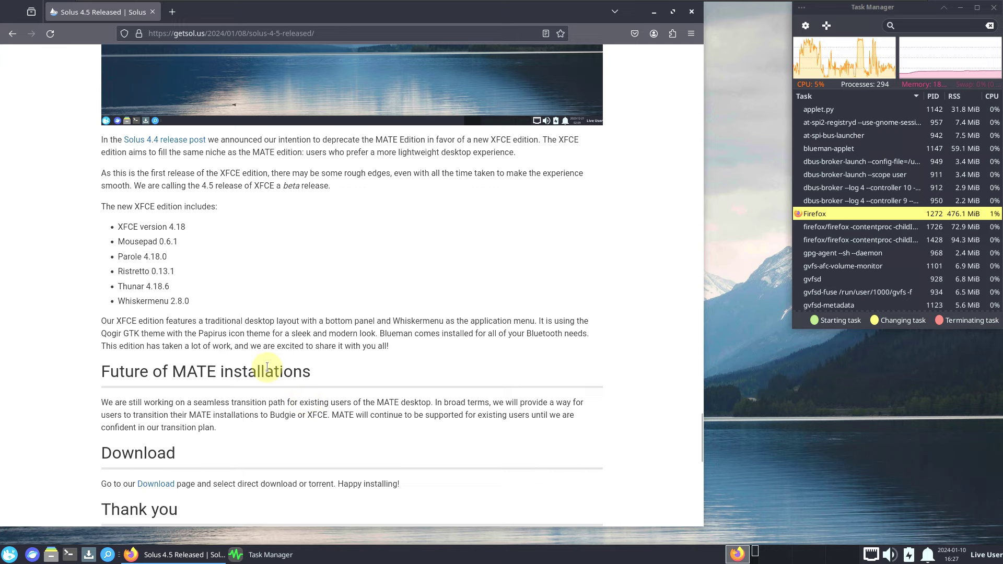
scroll(156, 368, "up", 4)
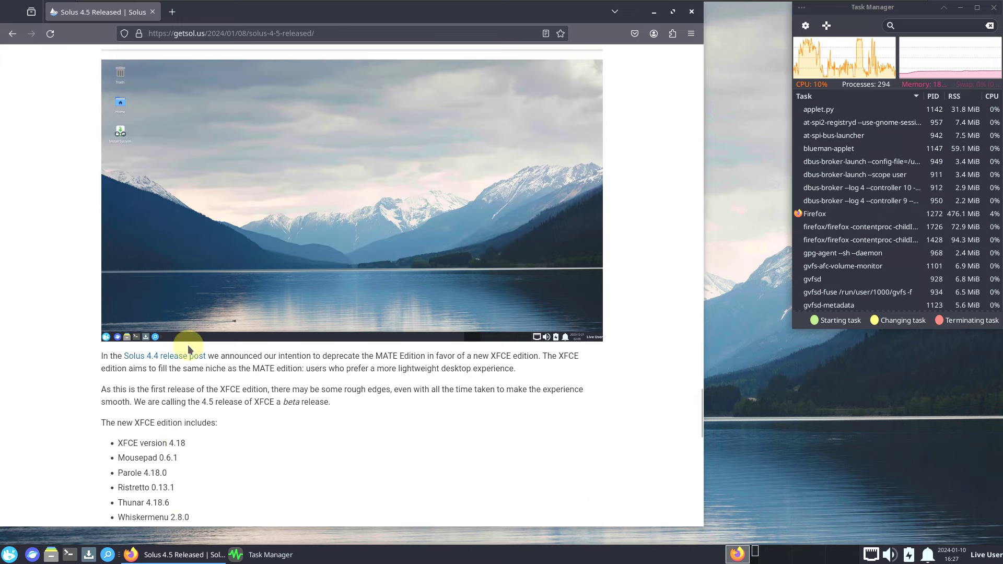
scroll(113, 384, "down", 3)
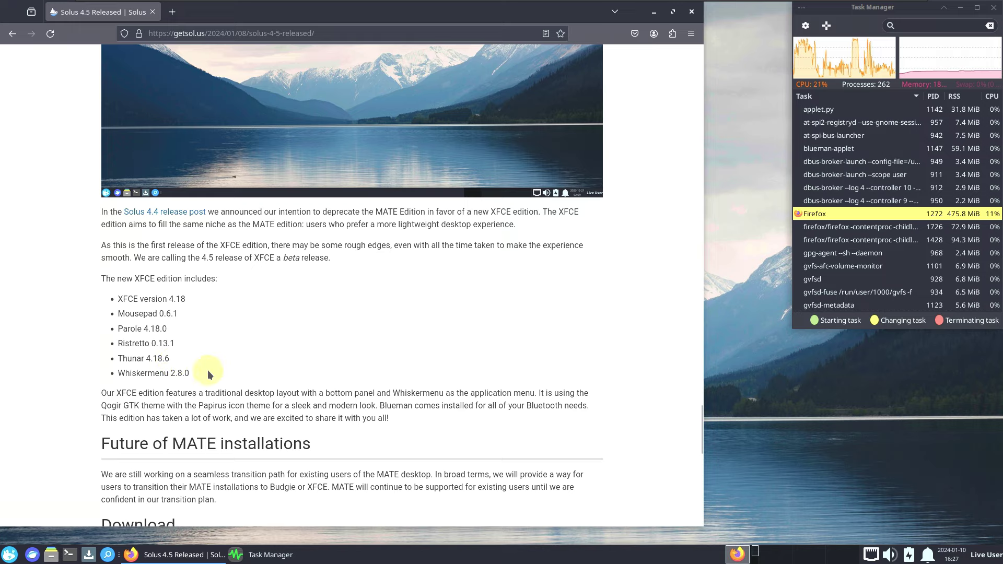
scroll(247, 326, "up", 5)
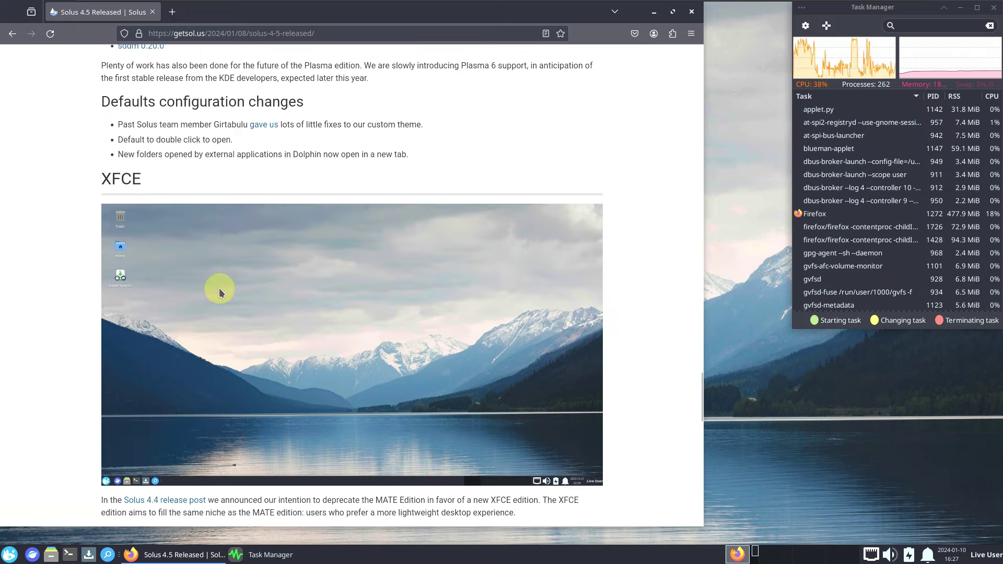
scroll(219, 287, "up", 20)
scroll(219, 291, "up", 20)
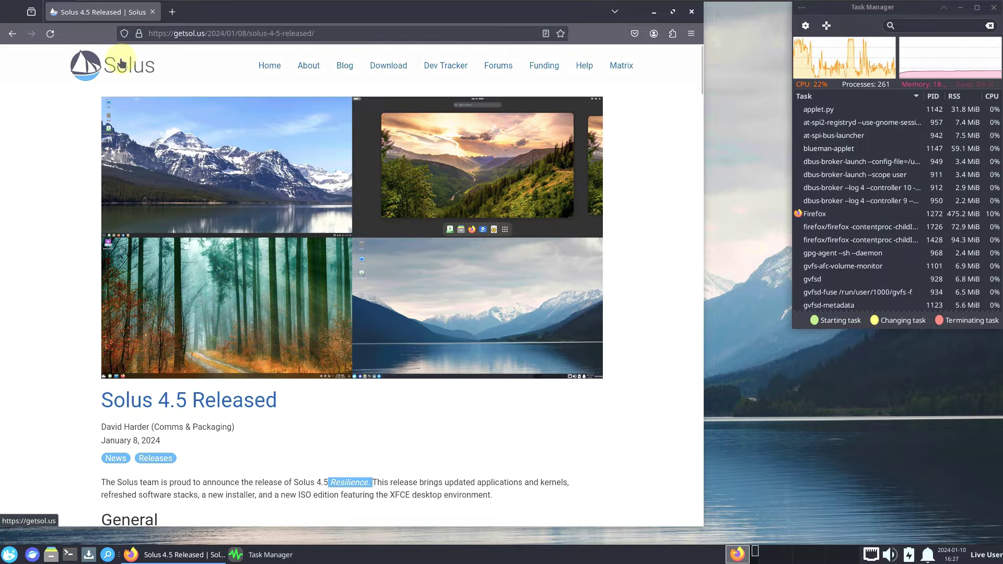
Go from the Solus home page to Download and scroll through the edition cards
left_click(95, 64)
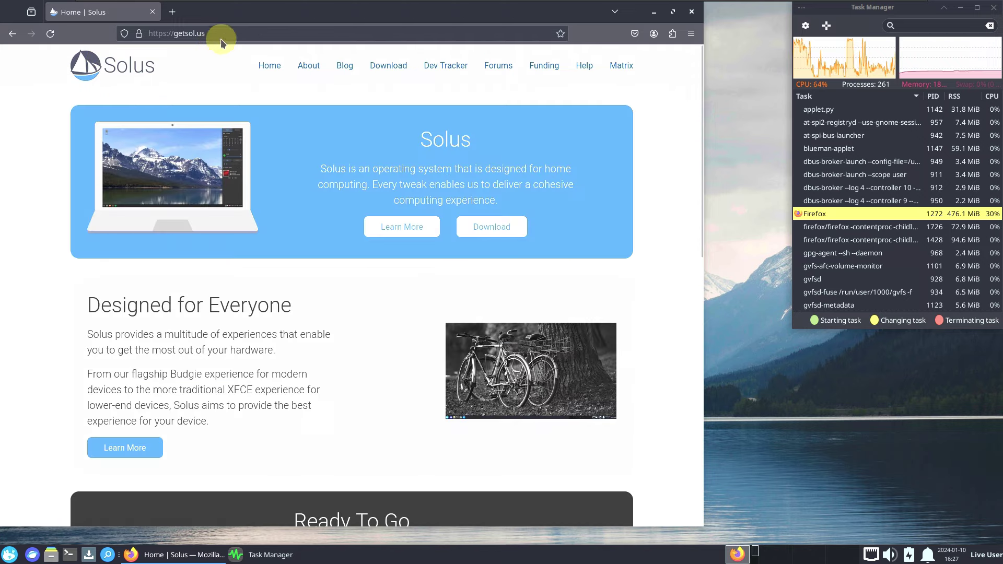
left_click(380, 68)
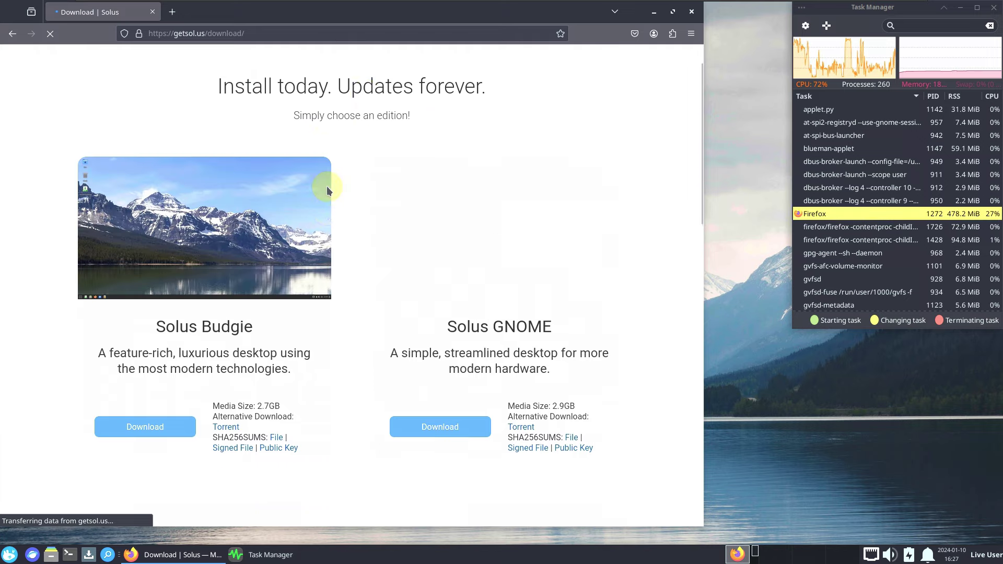
scroll(319, 161, "down", 5)
scroll(318, 158, "down", 1)
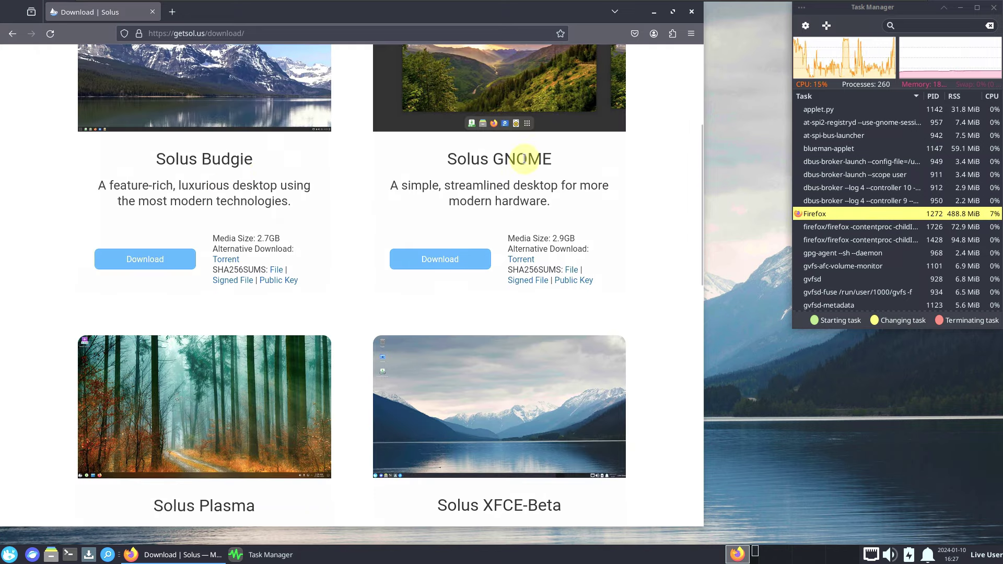
scroll(285, 377, "down", 5)
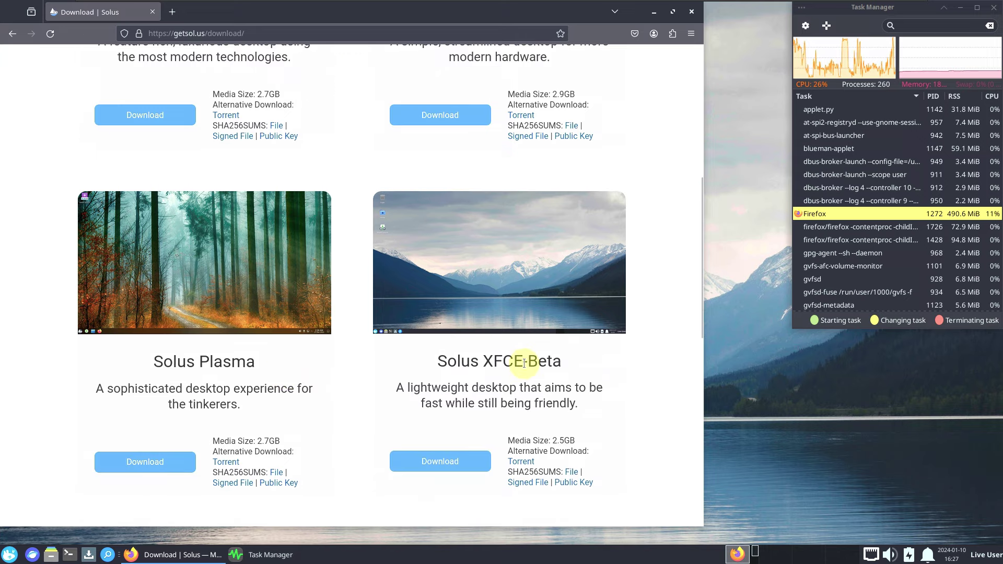
scroll(351, 358, "up", 5)
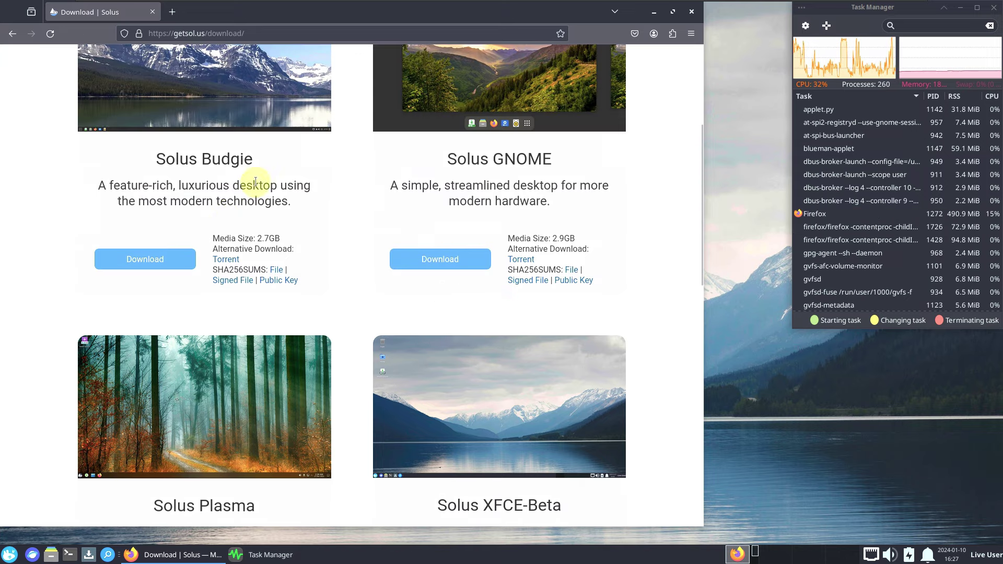
scroll(141, 403, "down", 5)
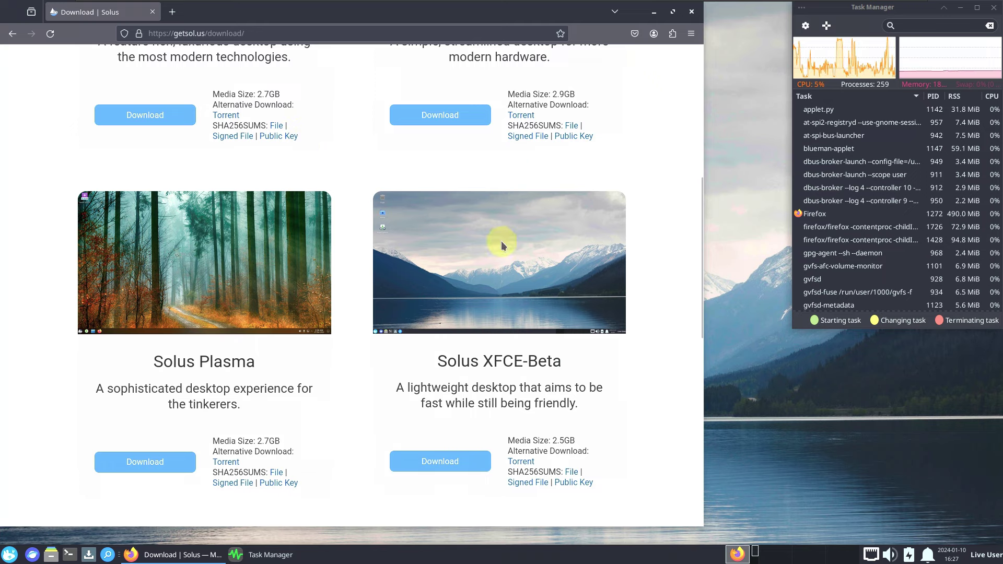
scroll(437, 308, "down", 3)
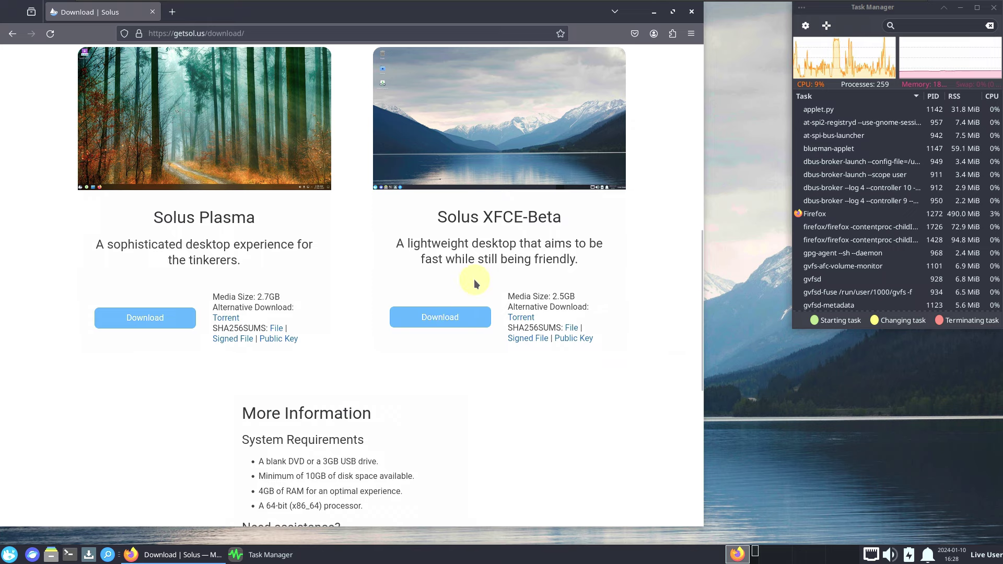
scroll(452, 274, "up", 5)
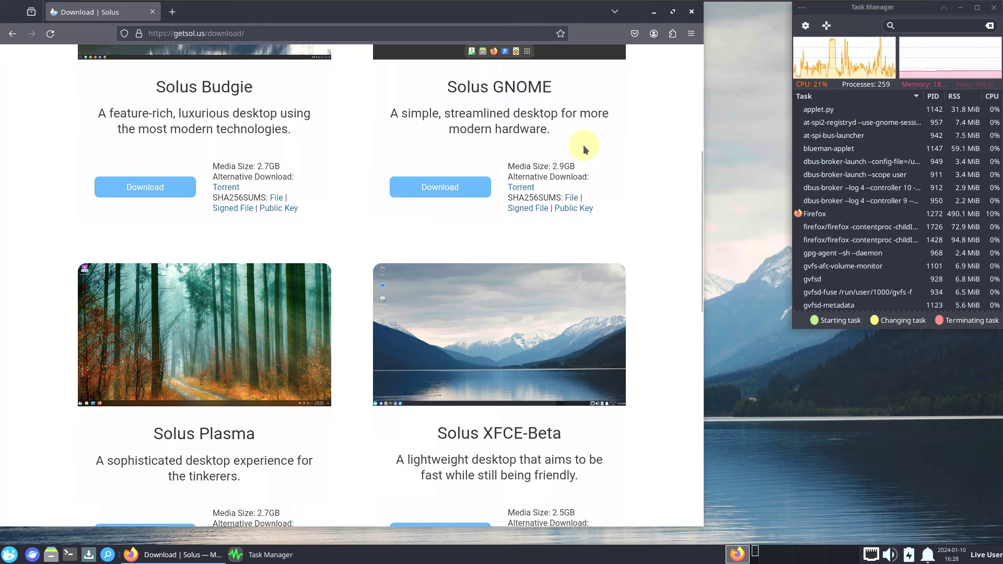
scroll(583, 145, "down", 3)
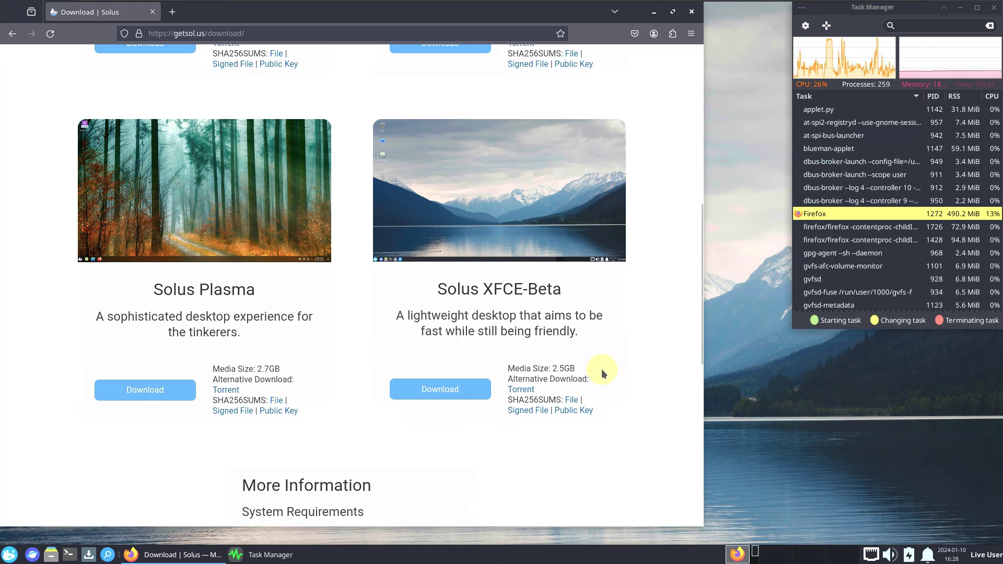
scroll(601, 374, "down", 4)
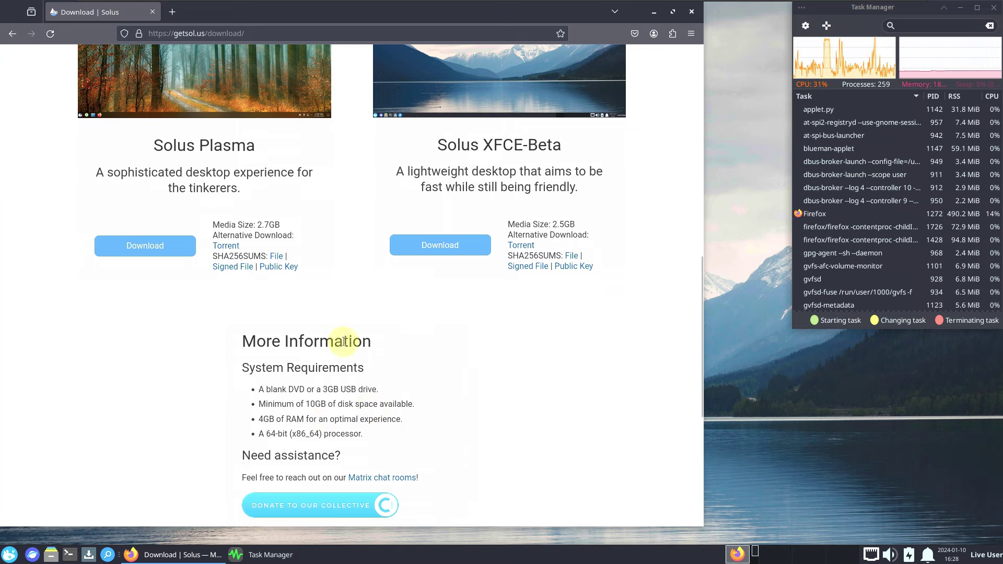
scroll(399, 368, "down", 4)
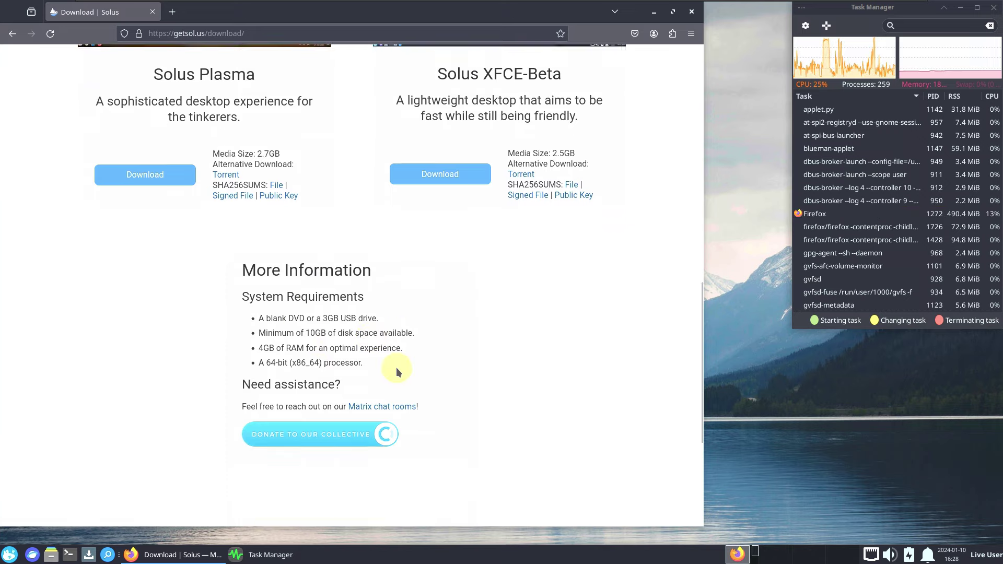
scroll(411, 339, "up", 10)
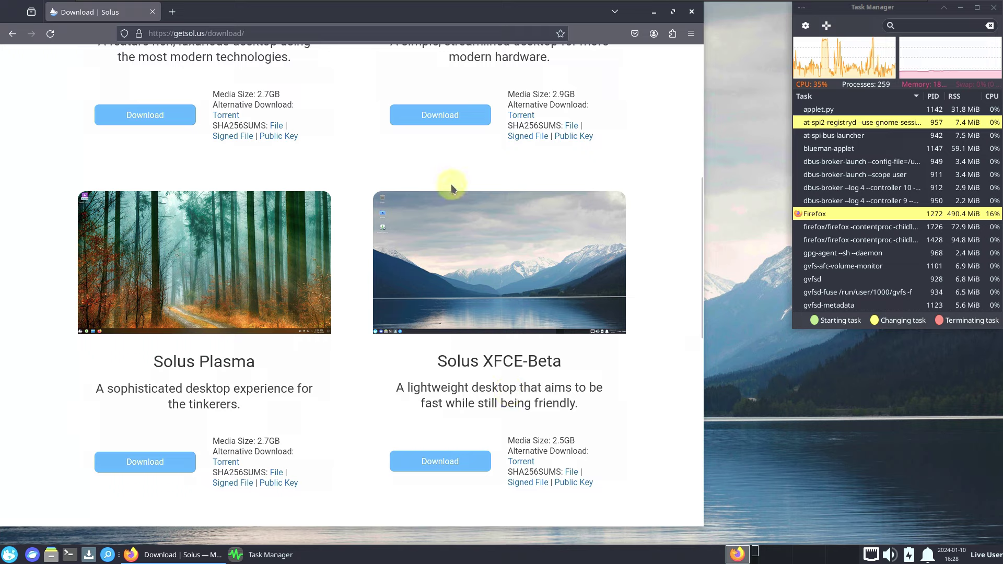
Start downloading the Solus 4.5 XFCE-Beta ISO, then cancel it and close the downloads list
left_click(464, 463)
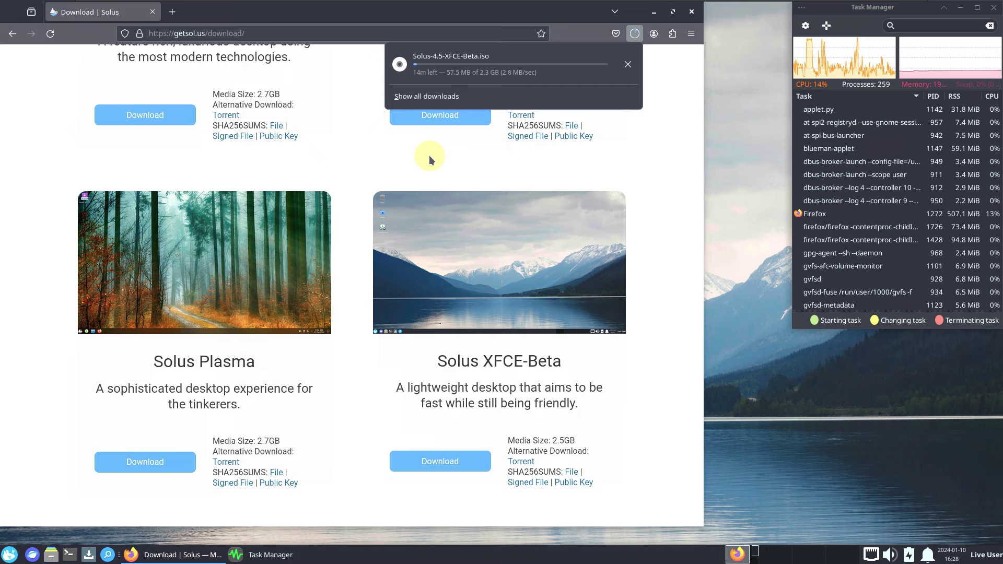
left_click(628, 63)
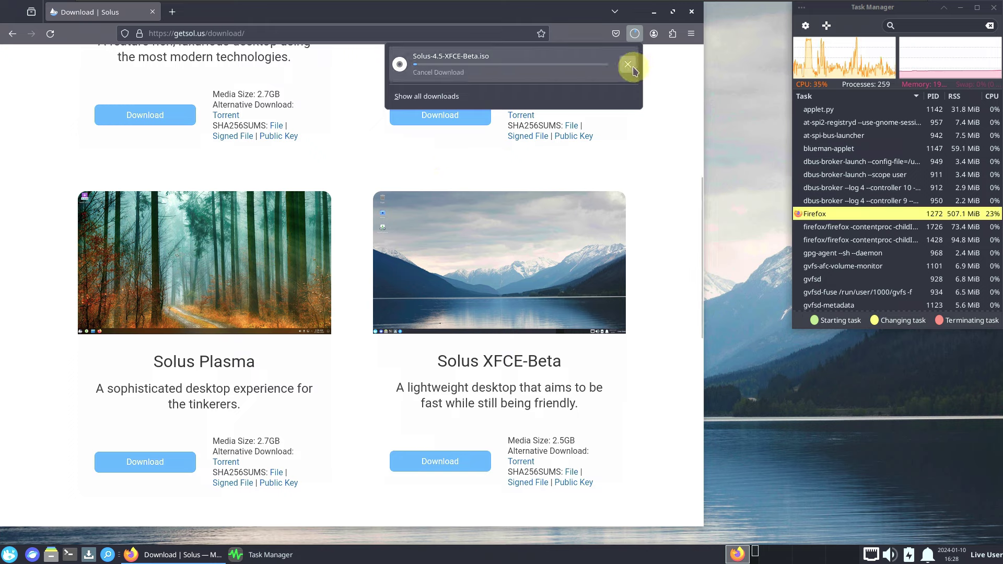
left_click(654, 168)
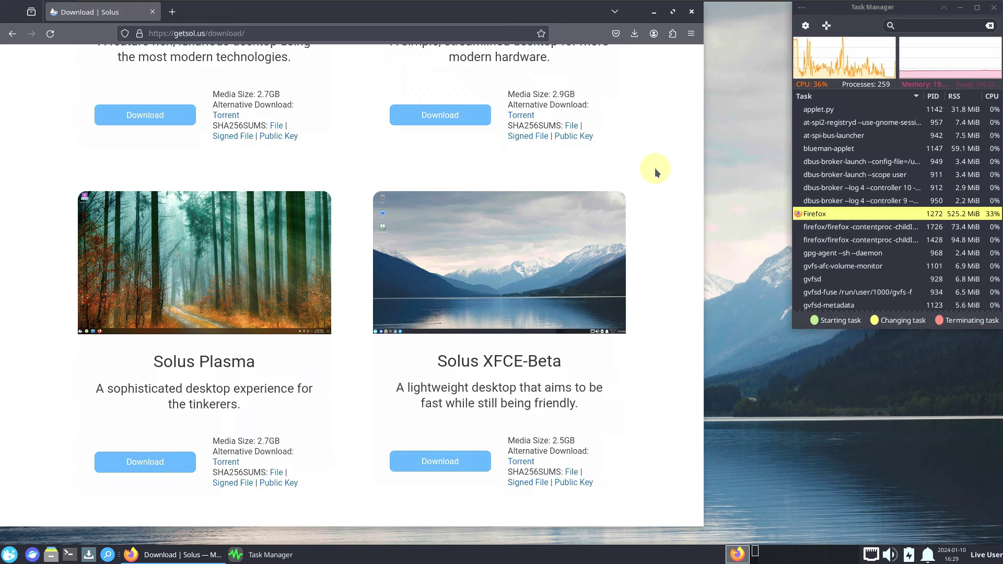
Close Firefox, enlarge the terminal window, and view its version 1.0.4 in Help > About
left_click(691, 12)
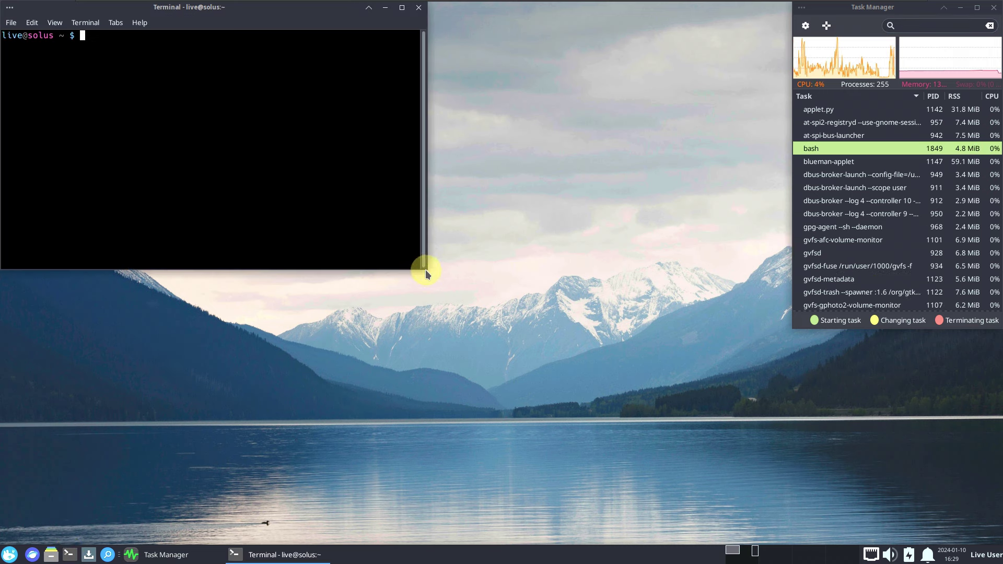
left_click_drag(425, 270, 737, 541)
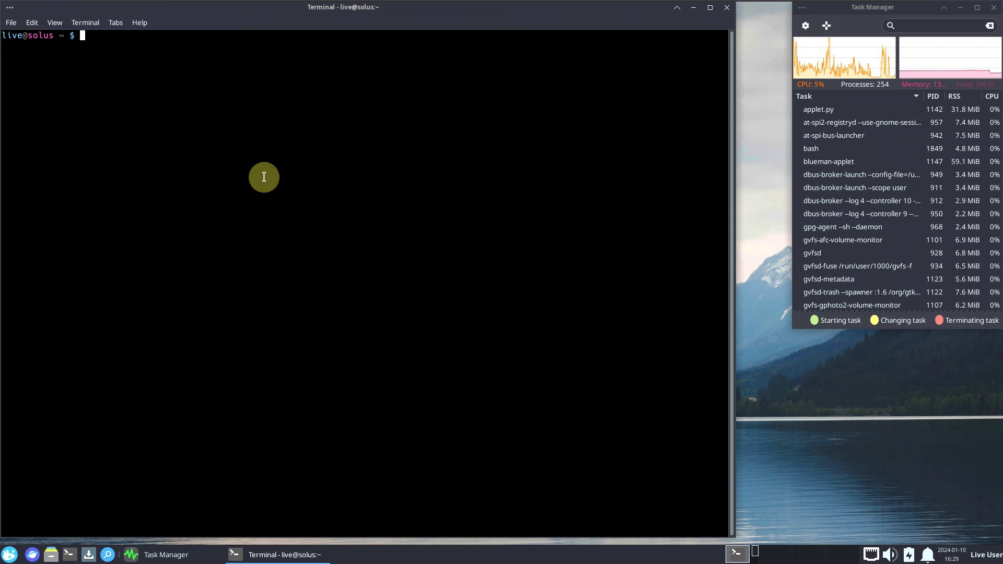
left_click(139, 23)
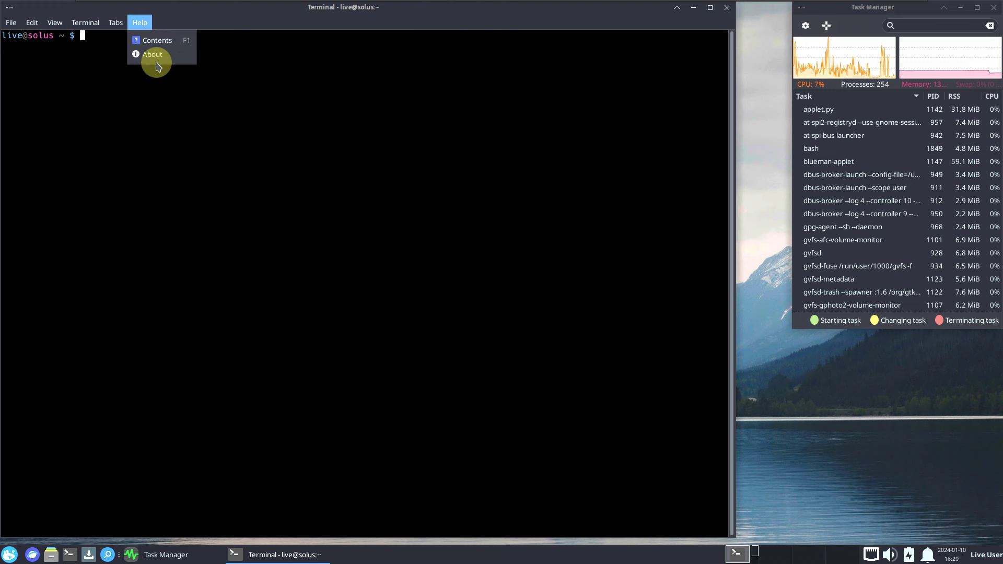
left_click(143, 38)
left_click(140, 23)
left_click(150, 51)
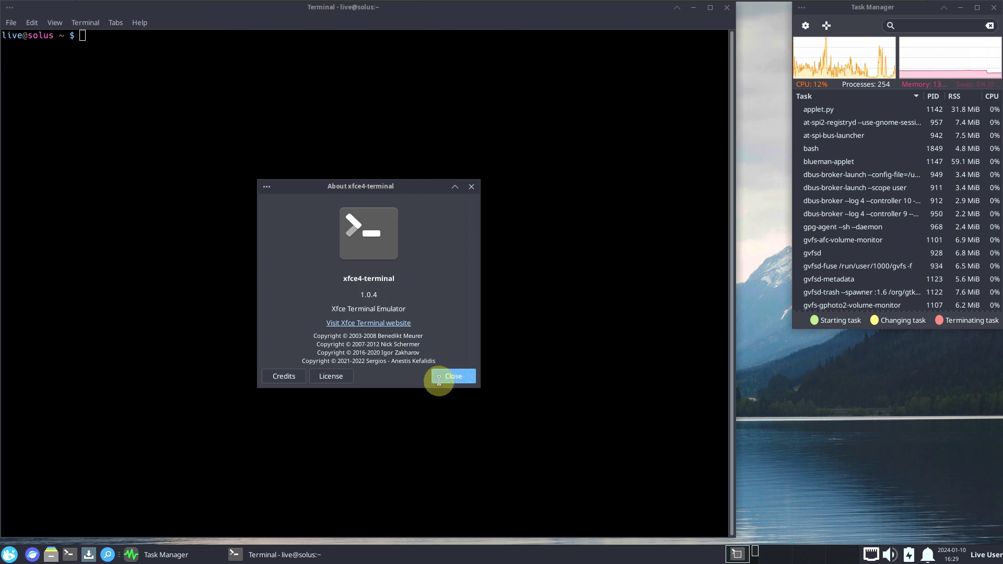
left_click(446, 377)
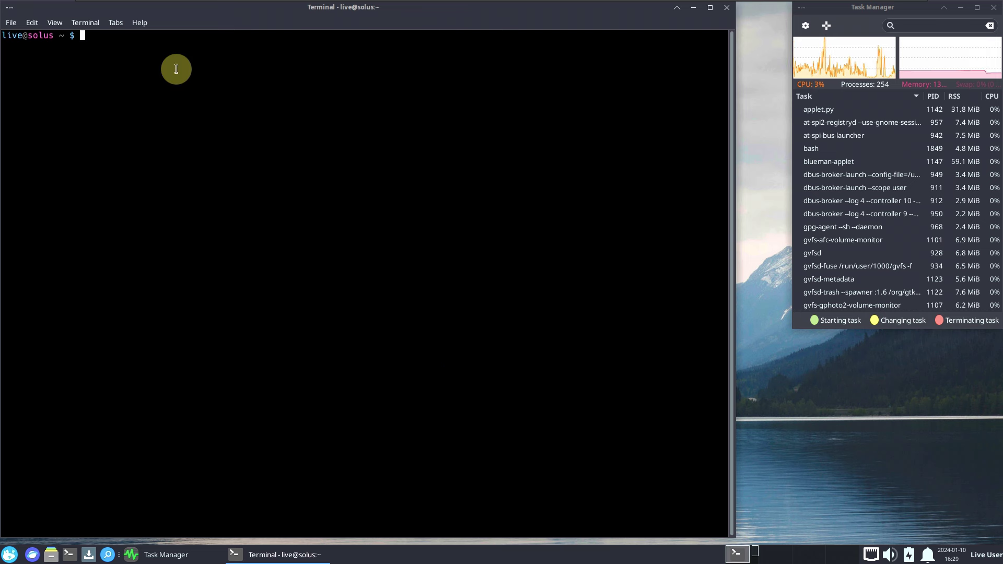
Run inxi -sv8 and scroll through the first part of its hardware report
type("inx")
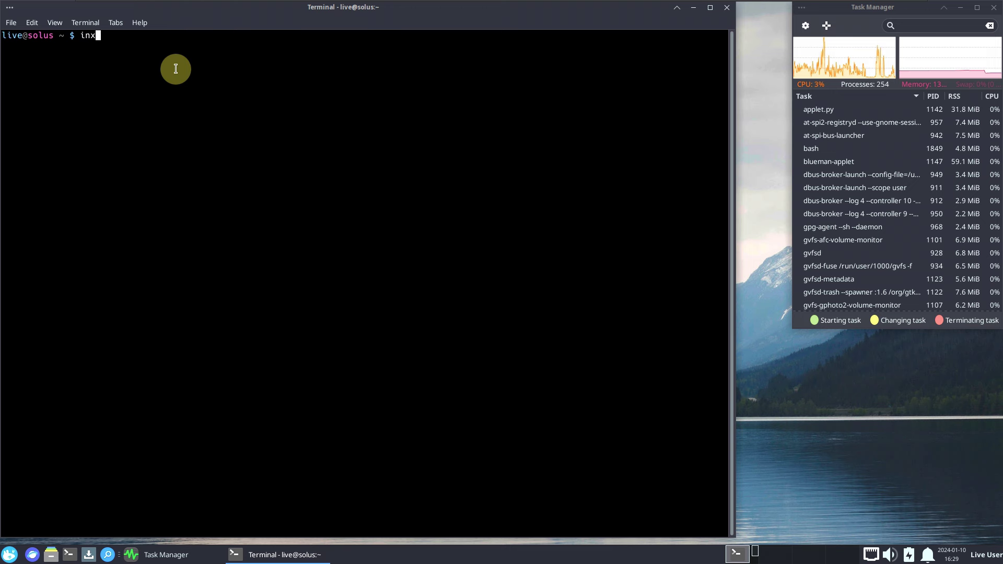
type("i -sv8")
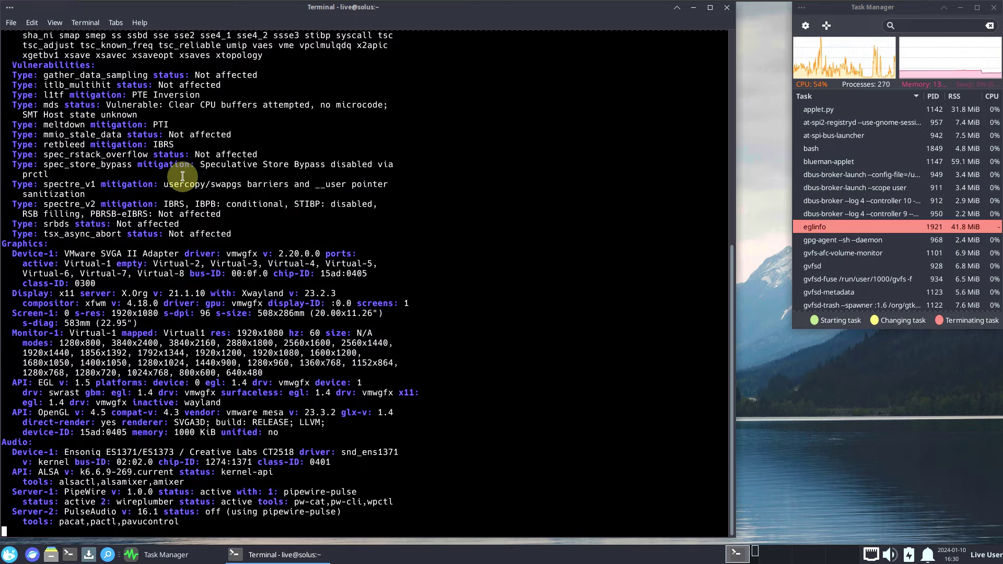
scroll(182, 176, "up", 20)
scroll(182, 176, "up", 3)
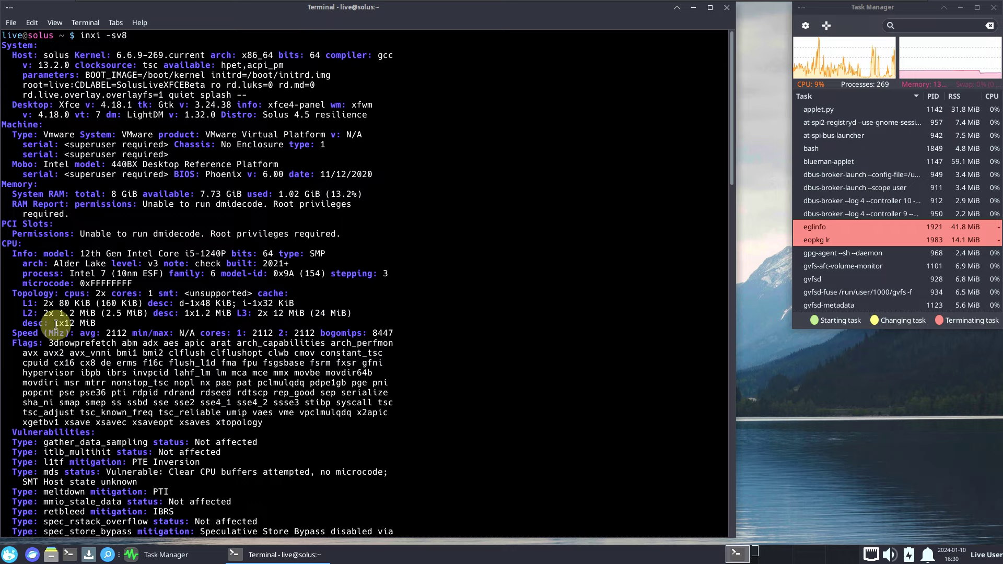
scroll(49, 293, "down", 2)
scroll(183, 276, "down", 4)
scroll(183, 277, "down", 1)
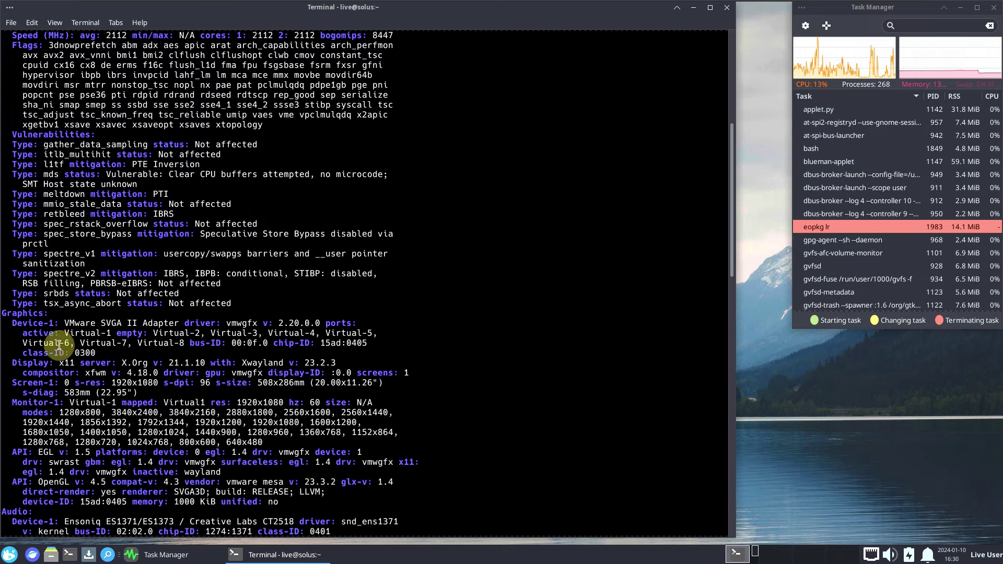
scroll(68, 346, "down", 5)
scroll(182, 309, "down", 8)
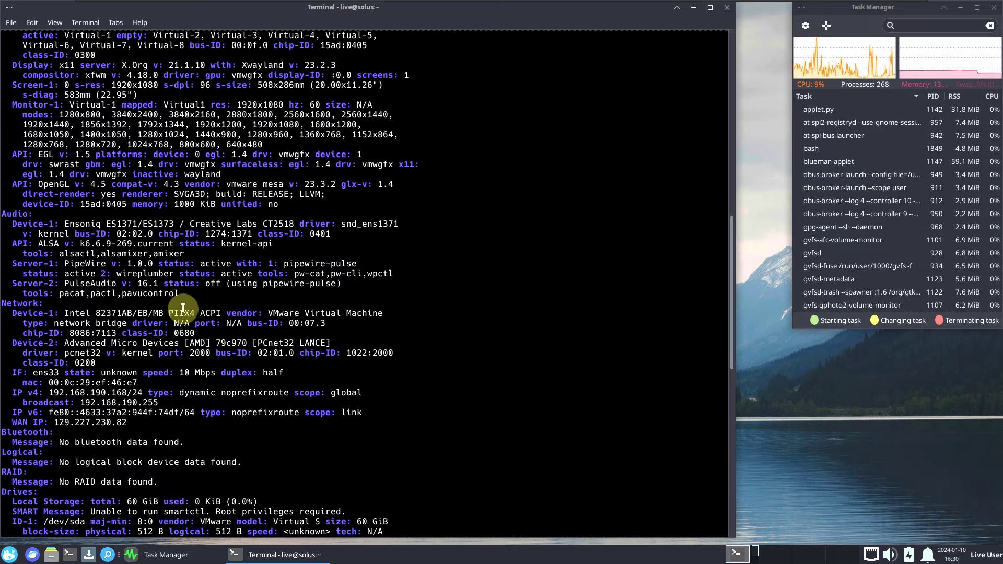
scroll(183, 308, "down", 16)
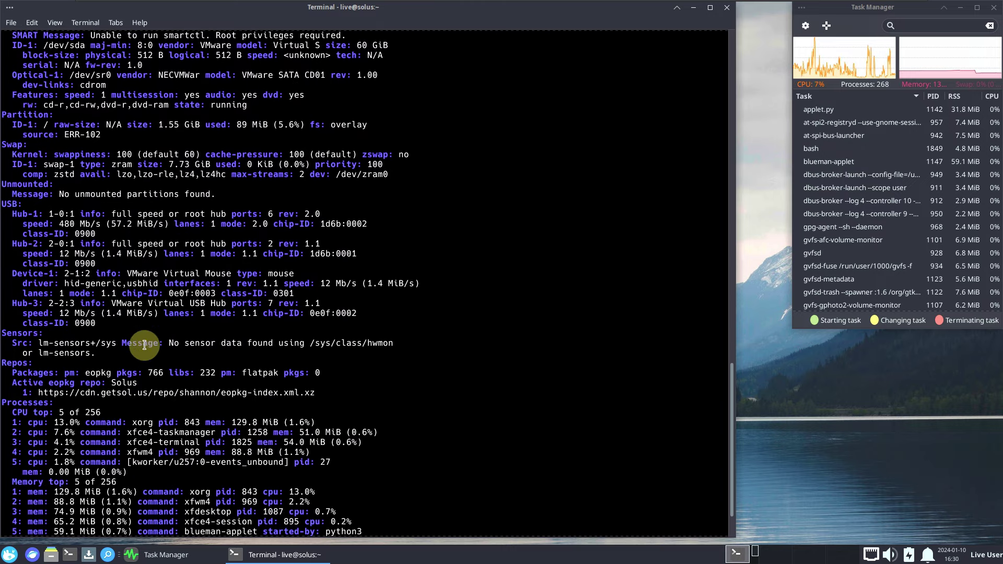
scroll(144, 346, "down", 2)
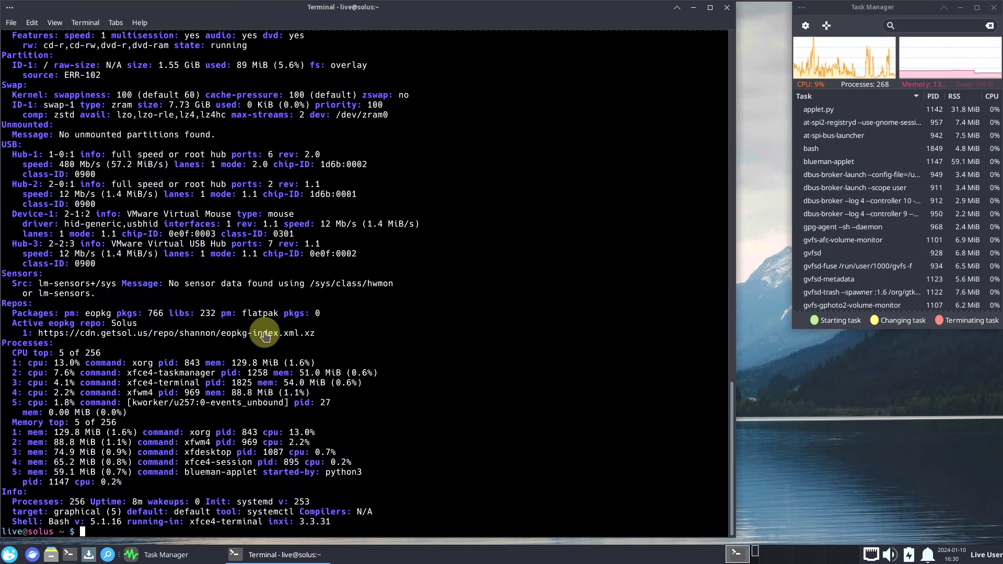
scroll(265, 332, "up", 12)
scroll(265, 332, "up", 20)
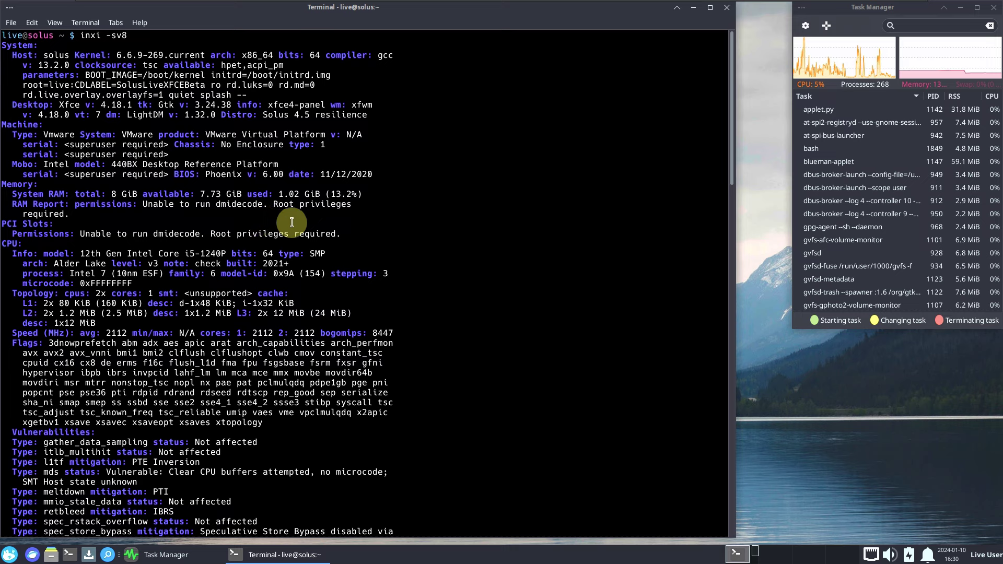
Scroll down through the rest of the report to the final Info section
scroll(453, 173, "down", 2)
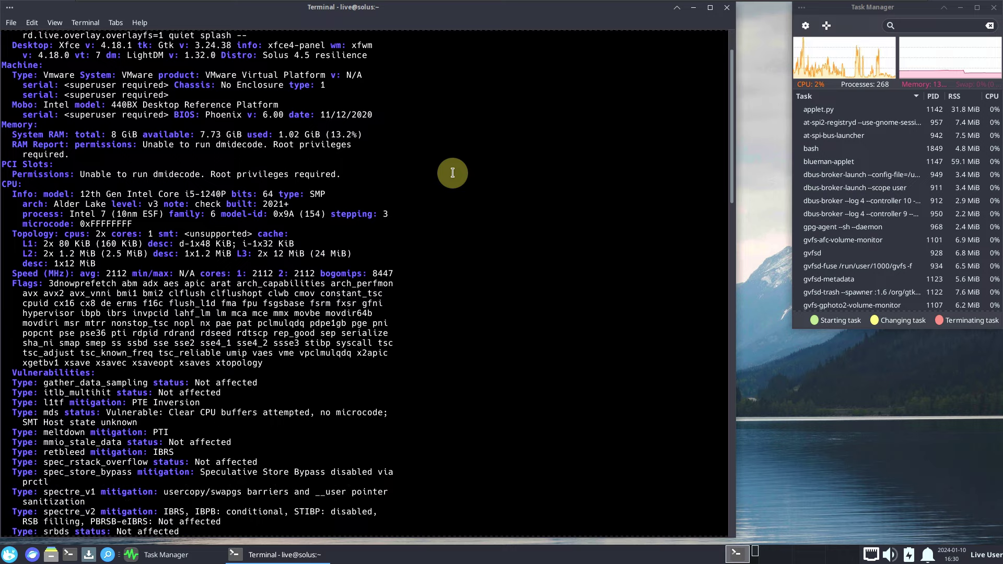
scroll(452, 173, "down", 4)
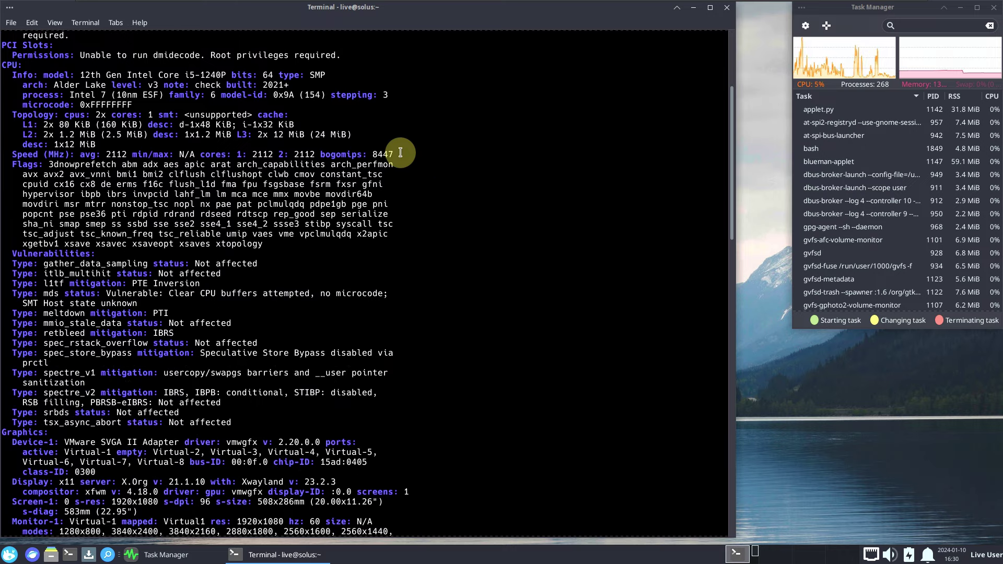
scroll(400, 153, "down", 4)
scroll(400, 152, "down", 6)
scroll(401, 152, "down", 8)
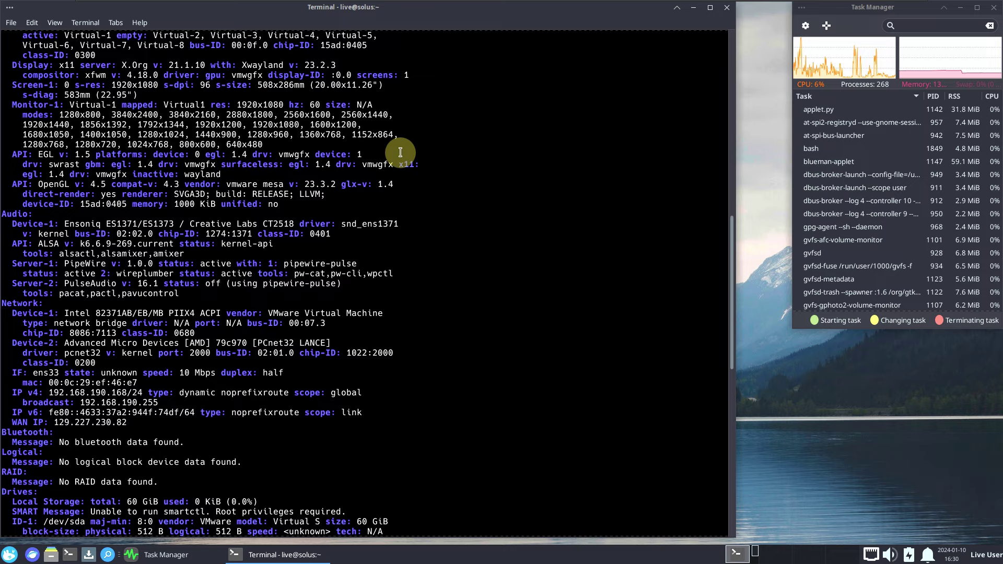
scroll(400, 152, "down", 12)
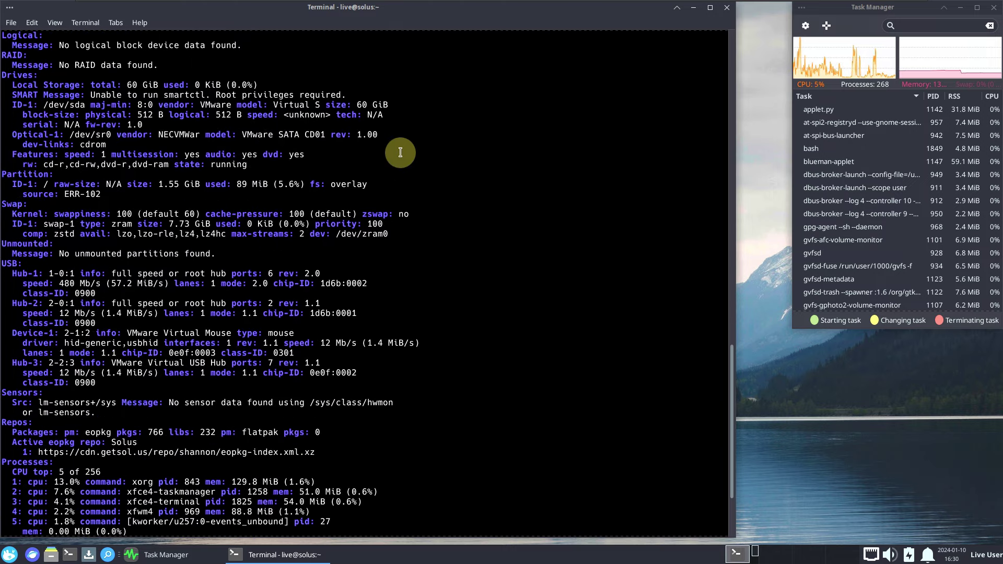
scroll(400, 152, "down", 2)
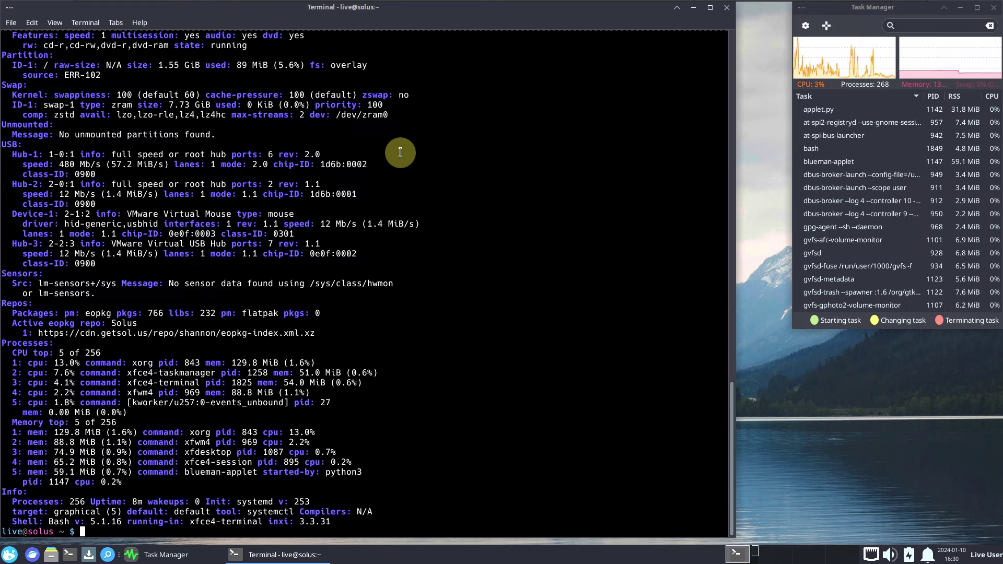
Try neofetch, which is not installed, then print inxi's short system summary
type("neofetch")
key("Return")
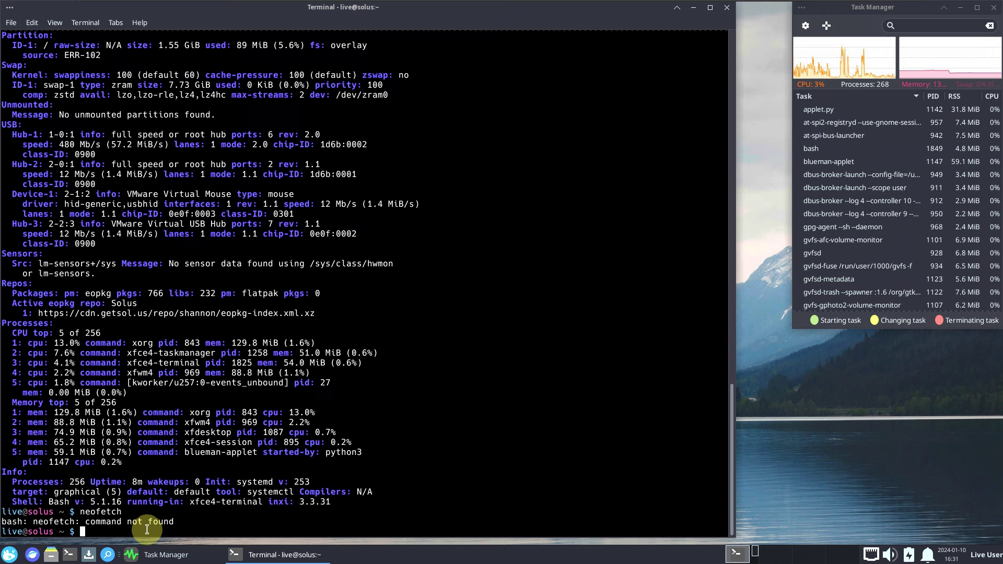
type("xi")
key("Return")
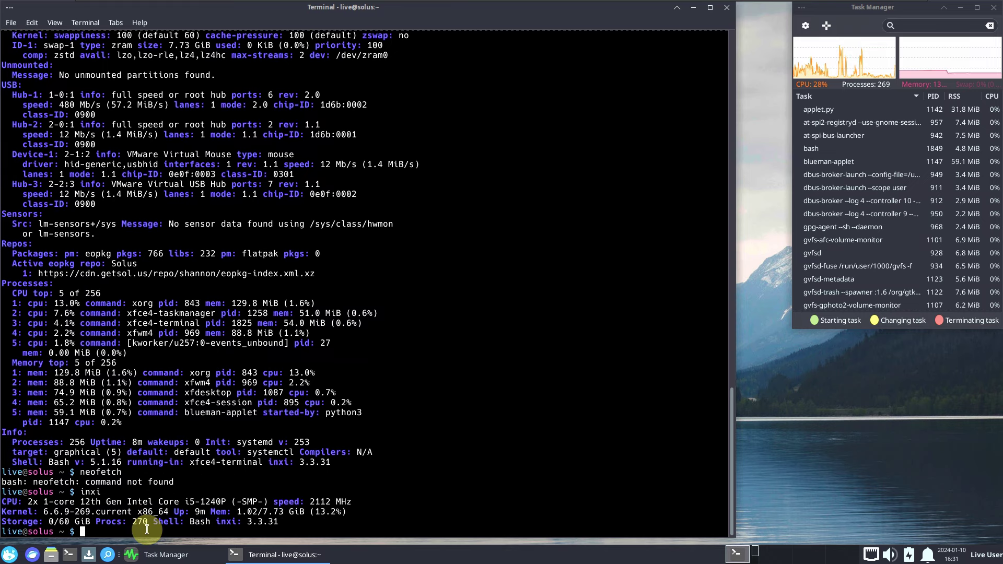
Print inxi's basic (-b), graphics (-G) and full (-F) hardware reports
type("inxi -b")
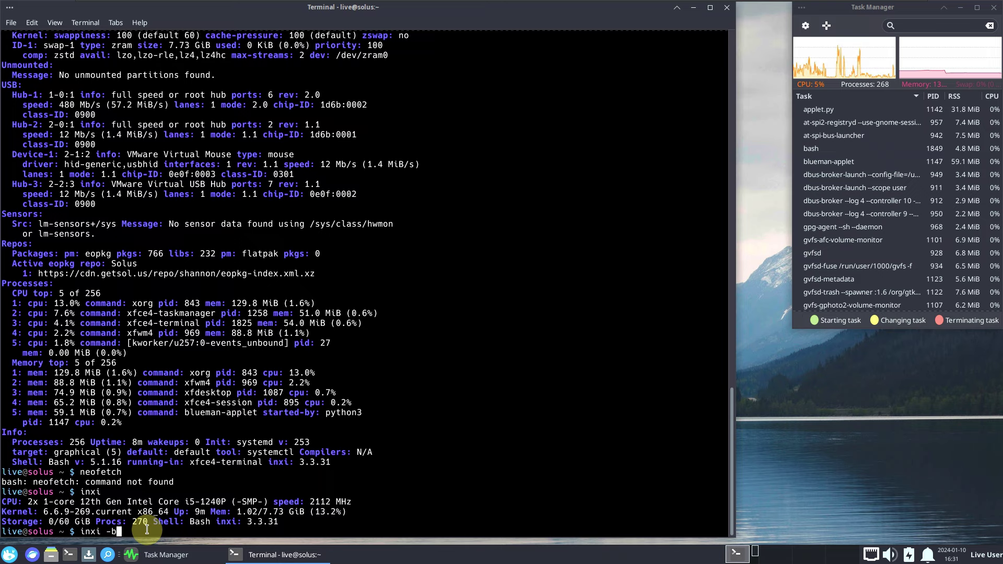
key("Return")
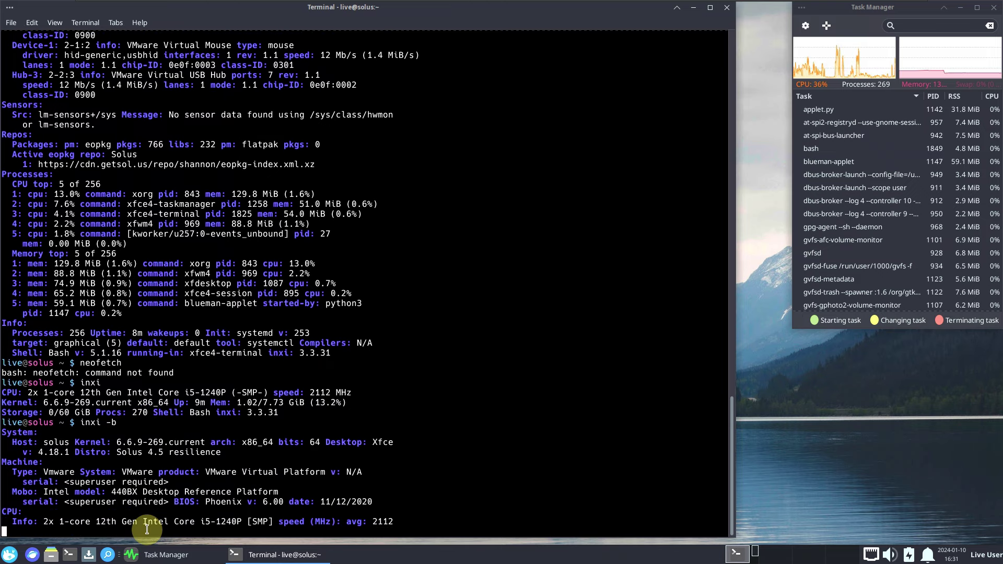
type("inxi -G")
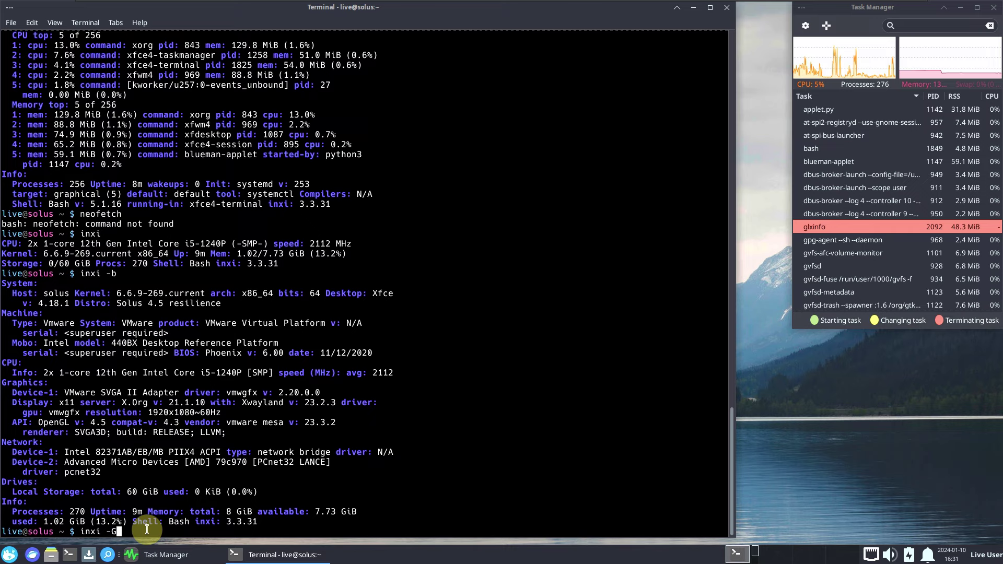
key("Return")
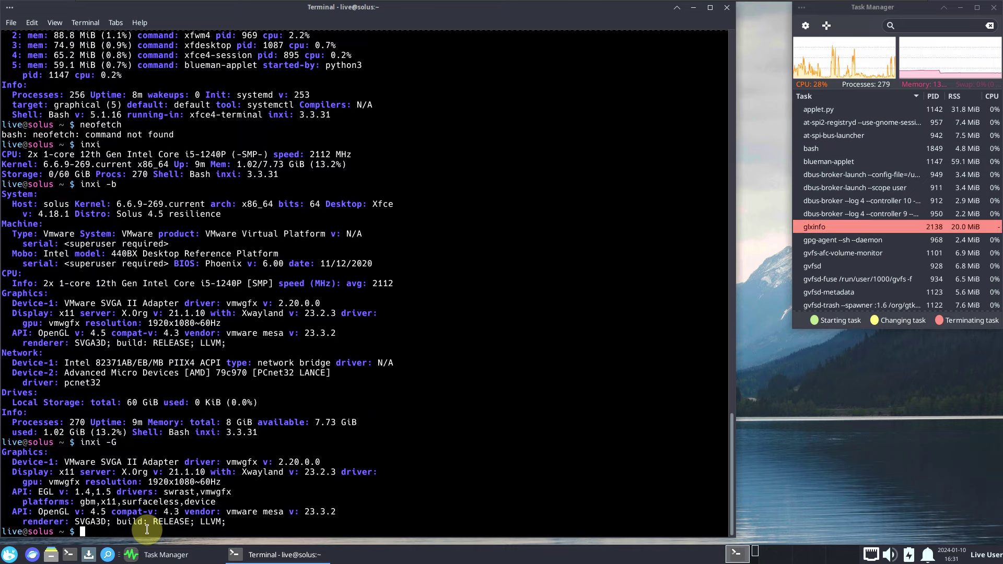
type("inxi -")
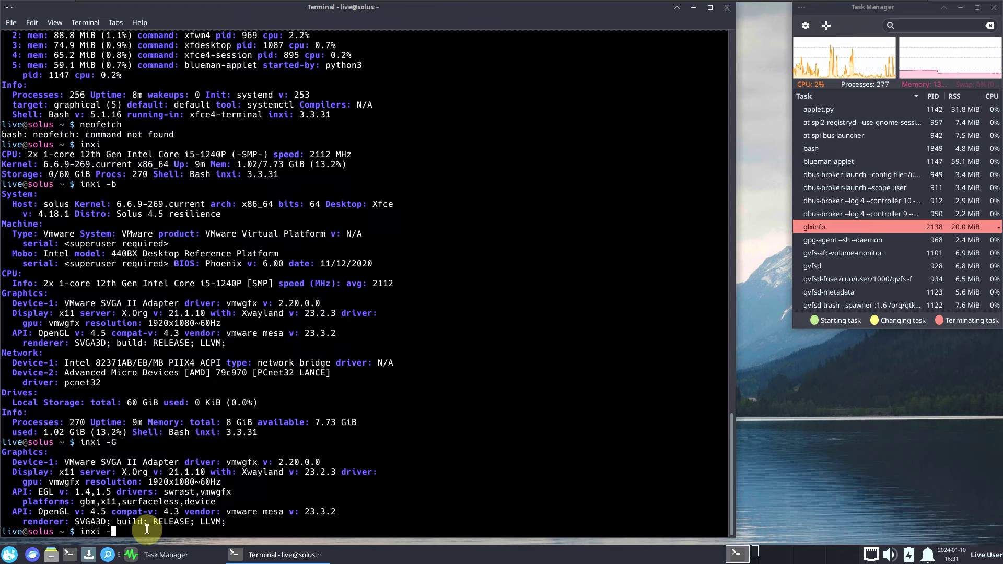
type("FF")
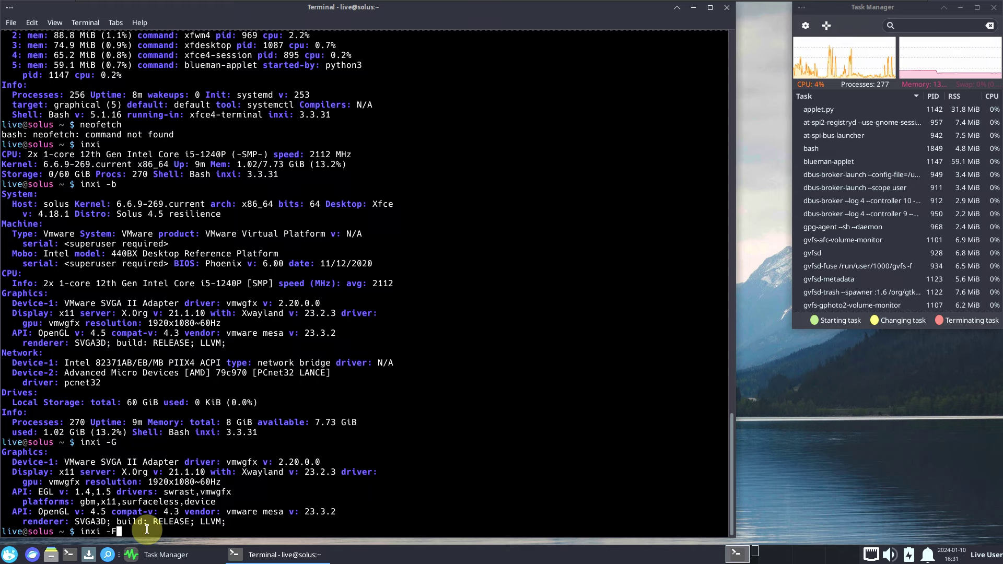
key("Return")
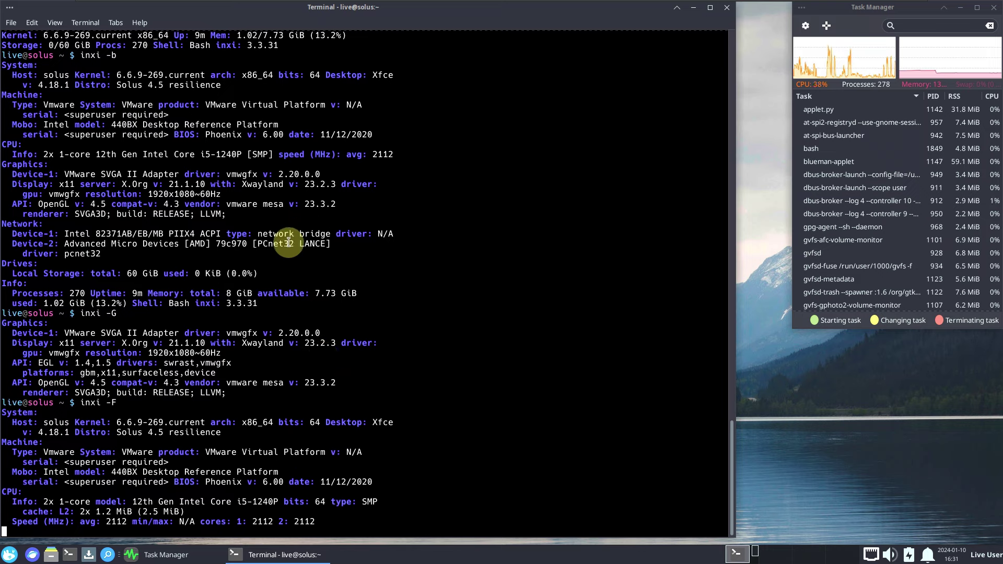
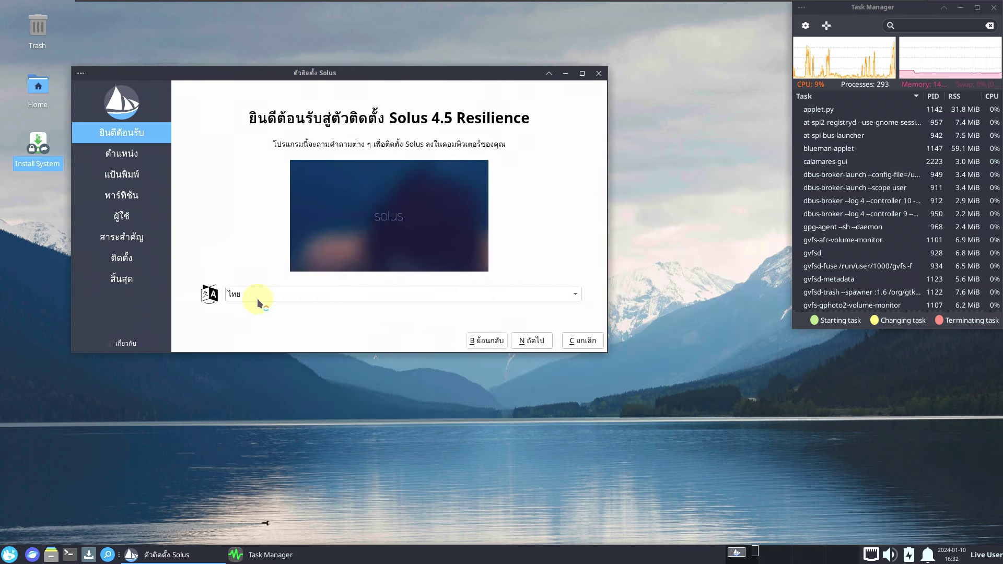
Set the installer language to American English
left_click(257, 294)
scroll(263, 292, "up", 1)
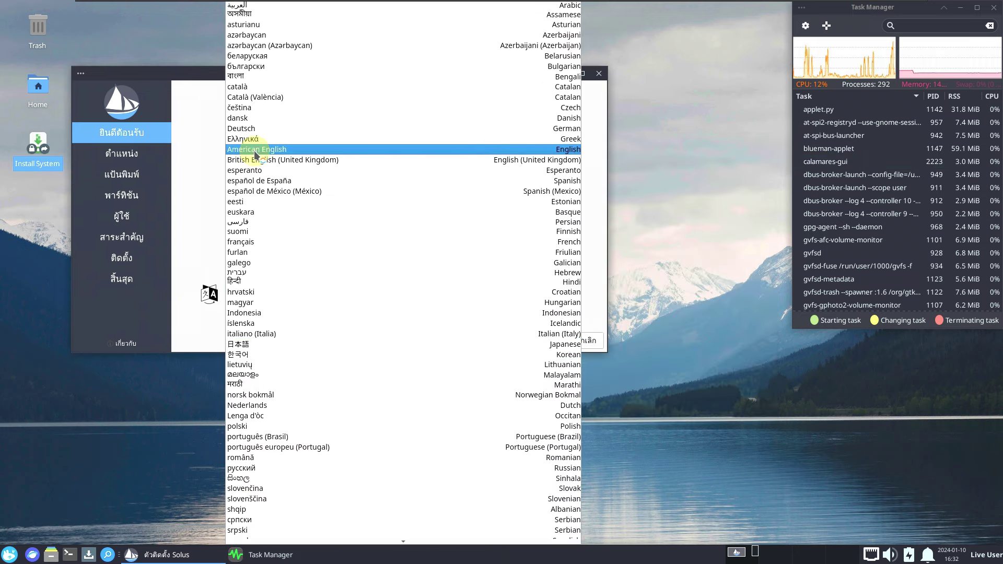
left_click(254, 150)
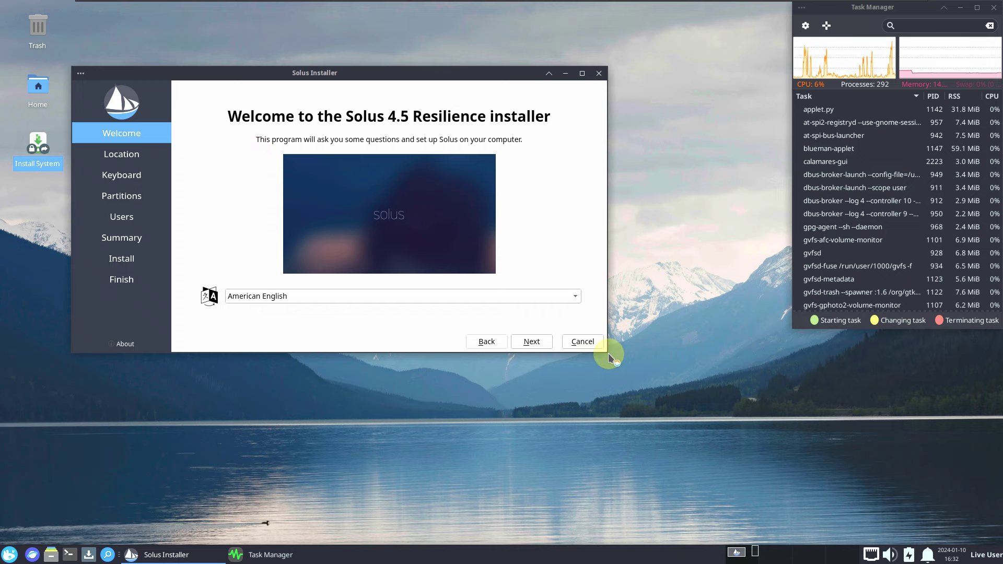
Enlarge the installer window, move it up and left, and leave the language unchanged
left_click_drag(602, 349, 758, 535)
left_click_drag(477, 75, 457, 28)
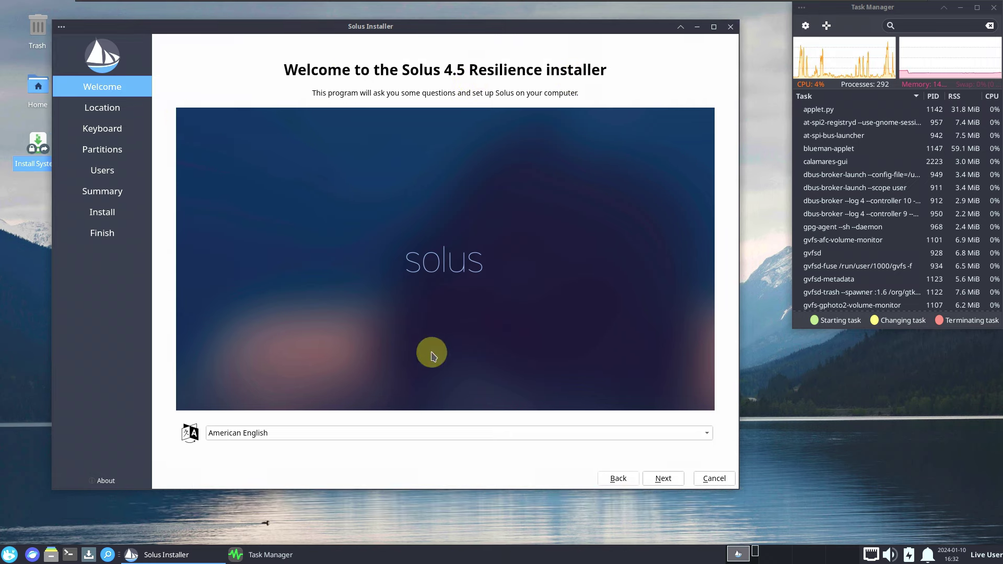
left_click(348, 435)
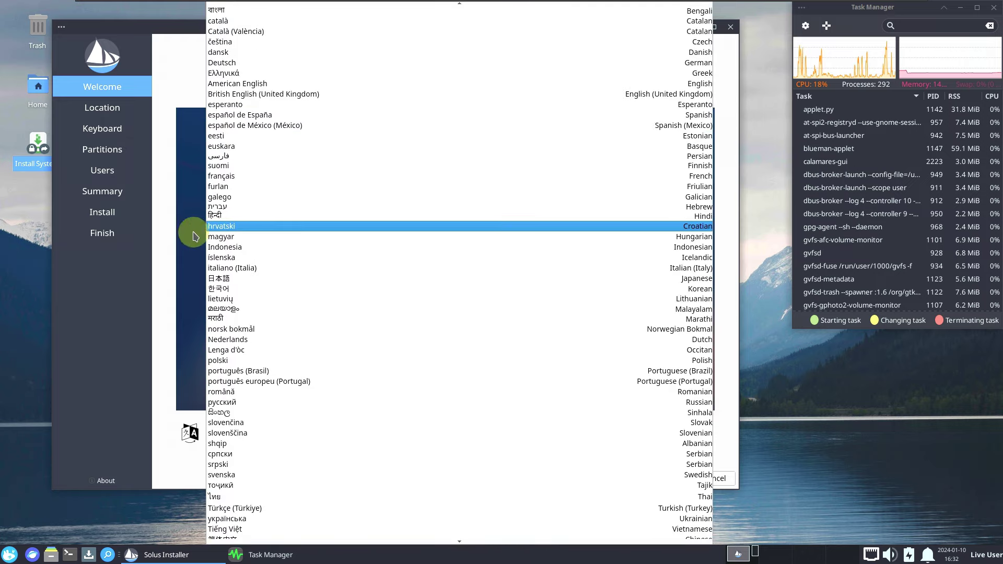
left_click(191, 234)
Set the time zone to America / Los Angeles on the Location step
left_click(680, 475)
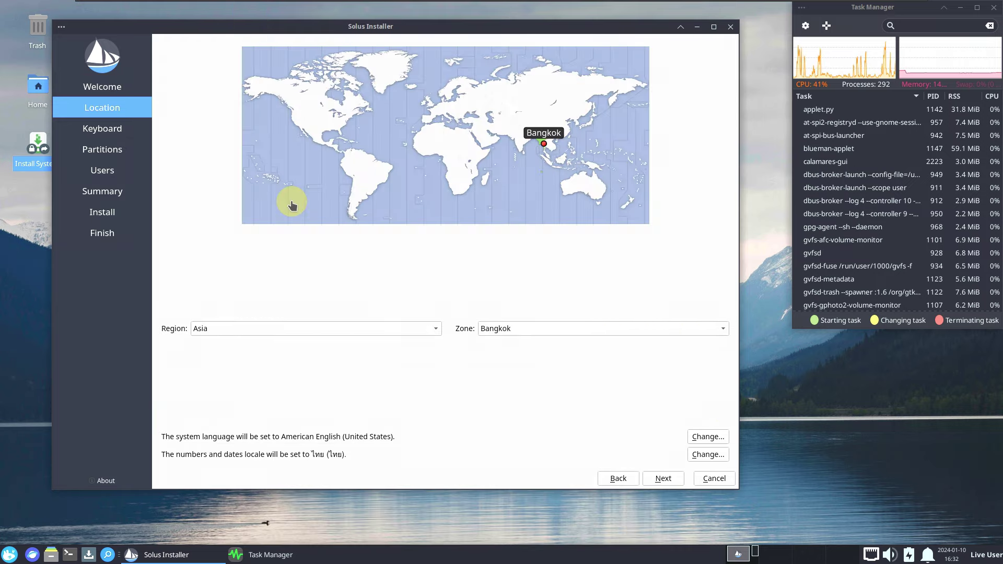
left_click(294, 132)
left_click(358, 326)
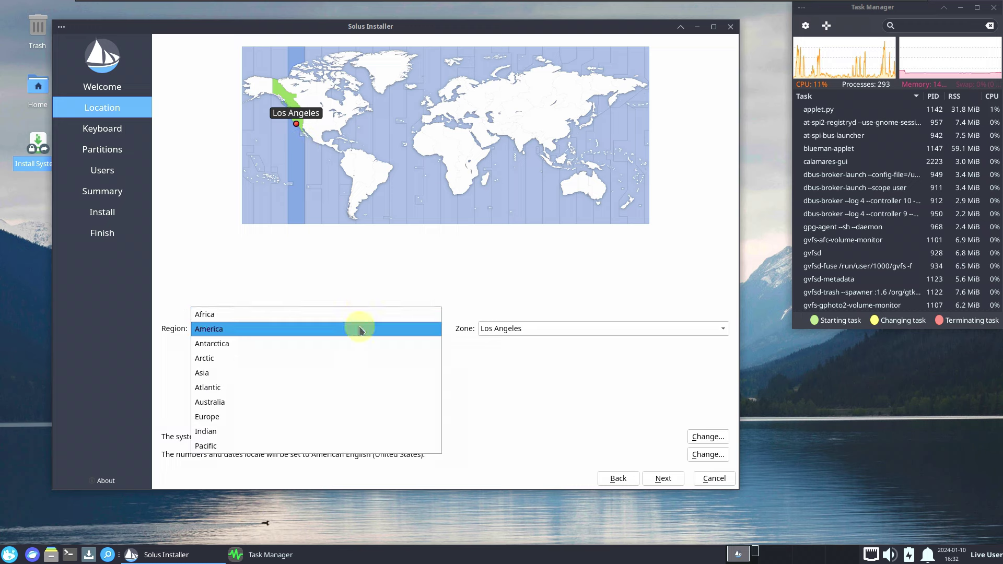
left_click(471, 387)
left_click(532, 321)
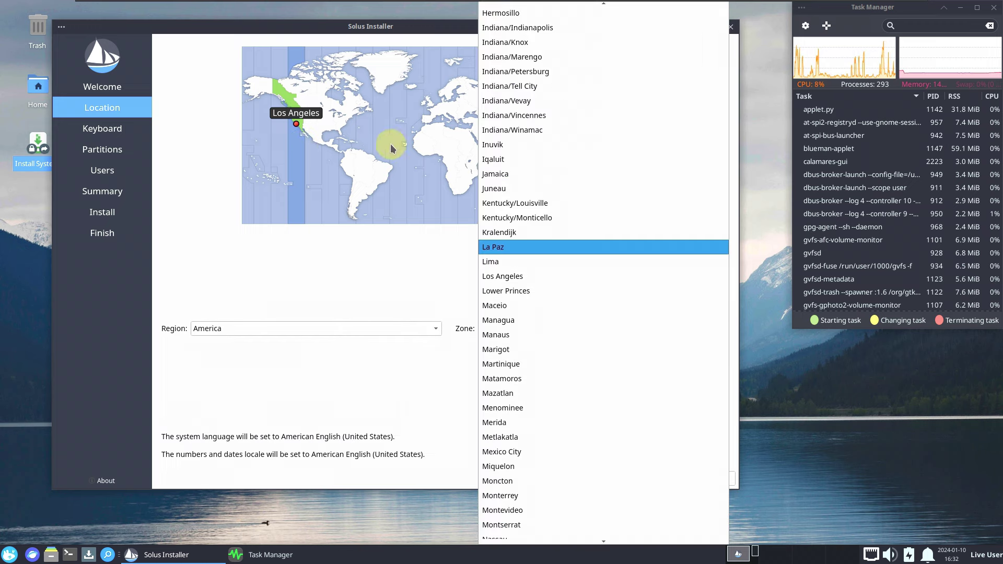
left_click(351, 215)
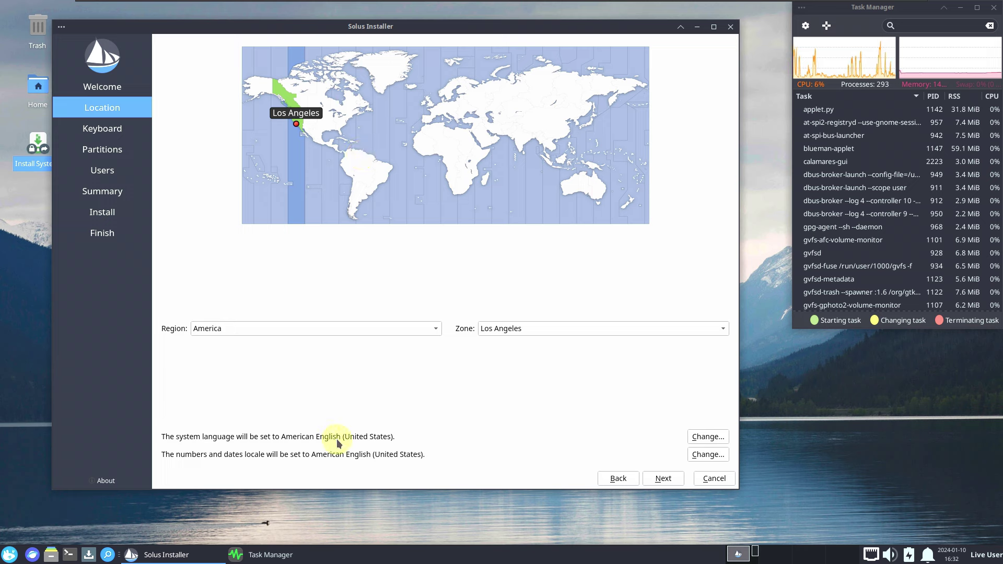
Keep the en_US.utf8 system and number/date locales unchanged and go on to Keyboard
left_click(700, 436)
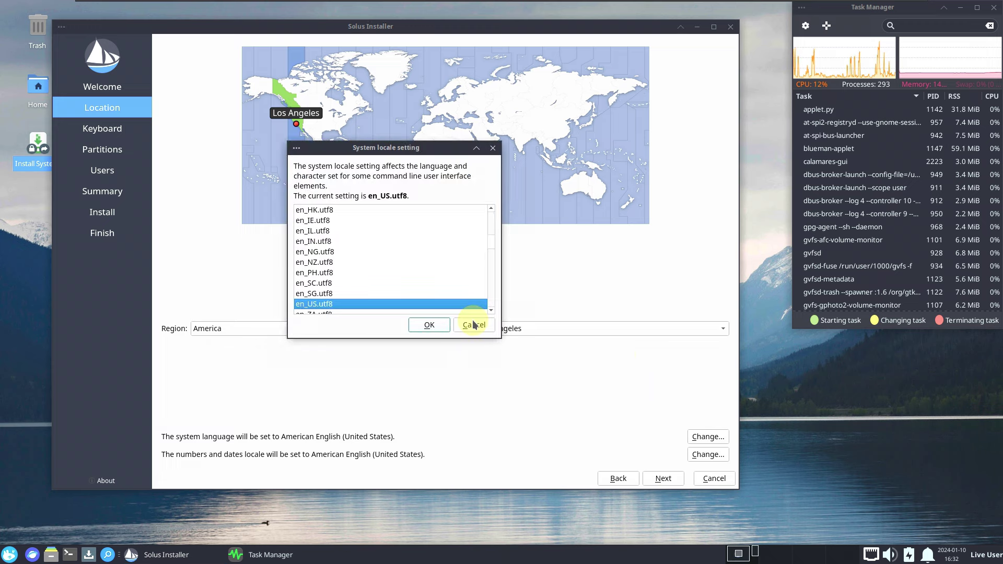
left_click(473, 325)
left_click(707, 455)
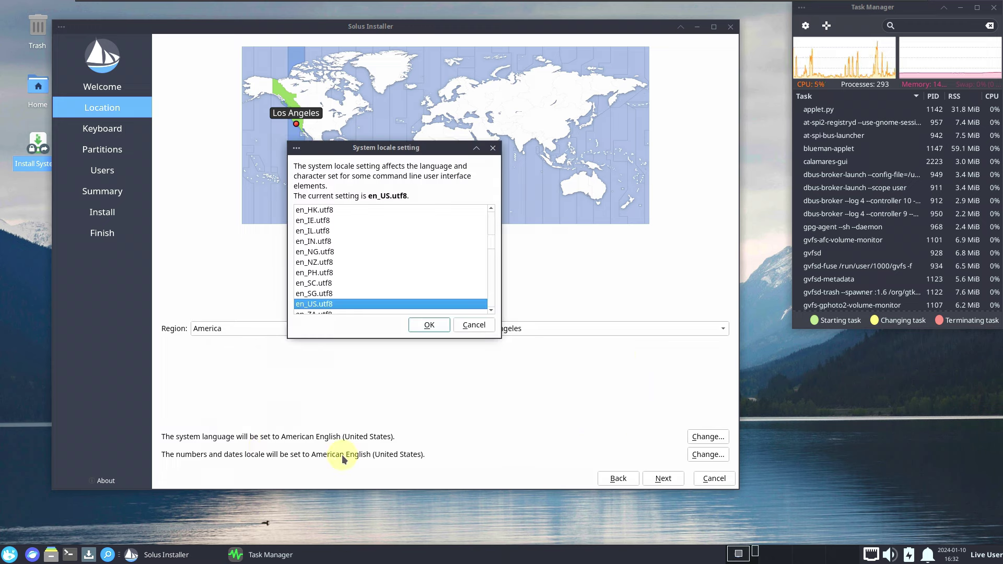
left_click(459, 326)
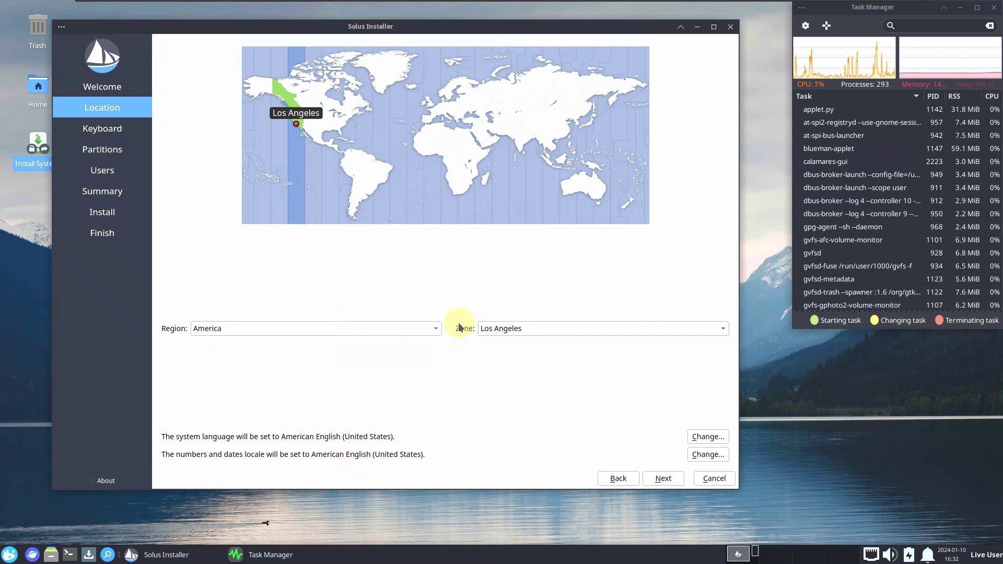
left_click(661, 479)
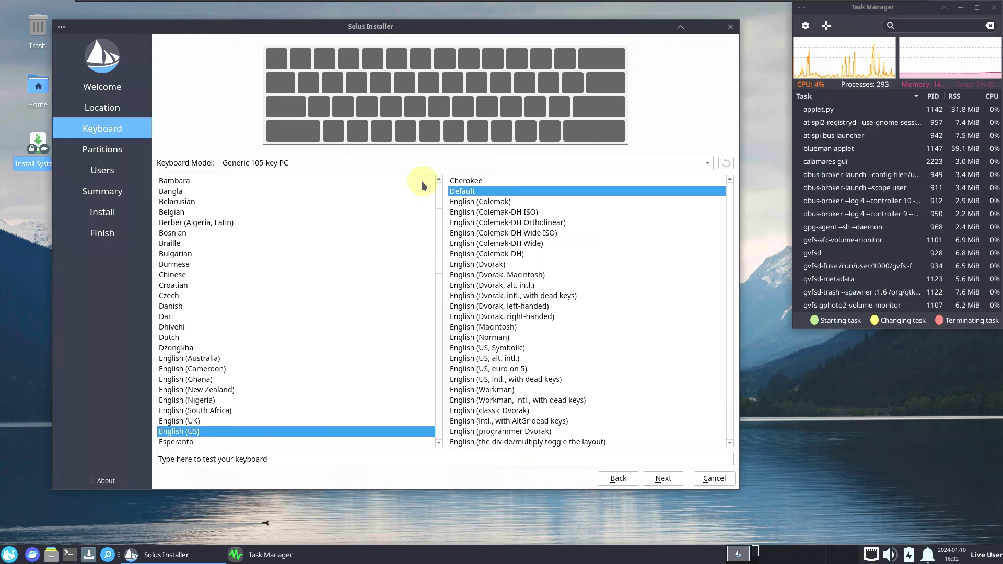
Choose the Dell keyboard model and proceed to the Partitions step
left_click(402, 162)
scroll(362, 242, "up", 3)
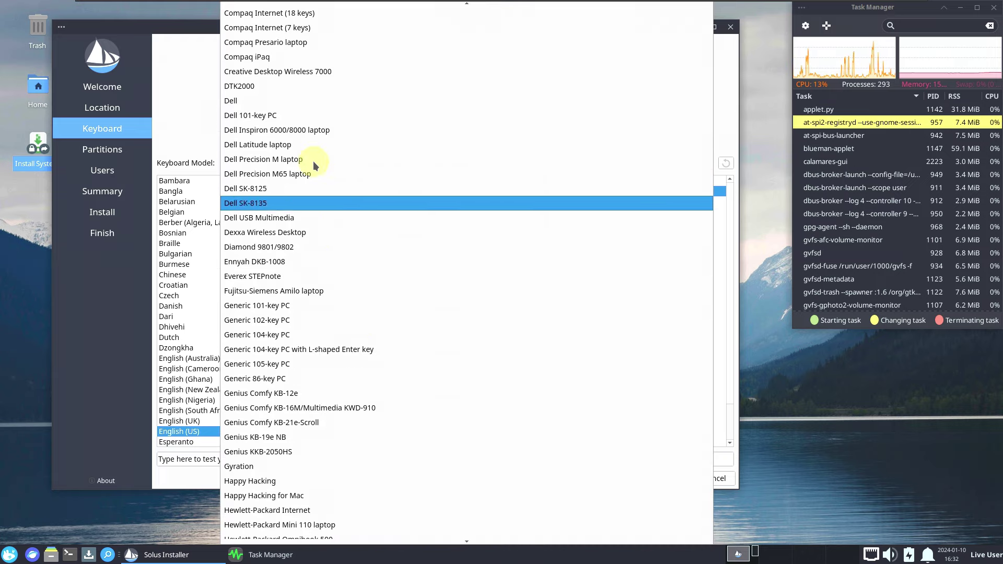
left_click(286, 100)
scroll(346, 321, "down", 1)
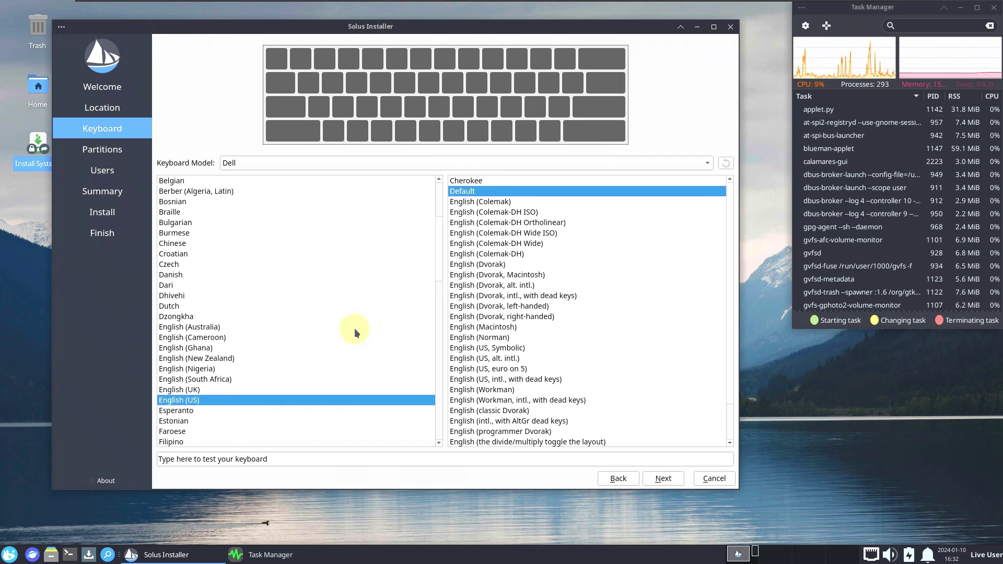
left_click(672, 485)
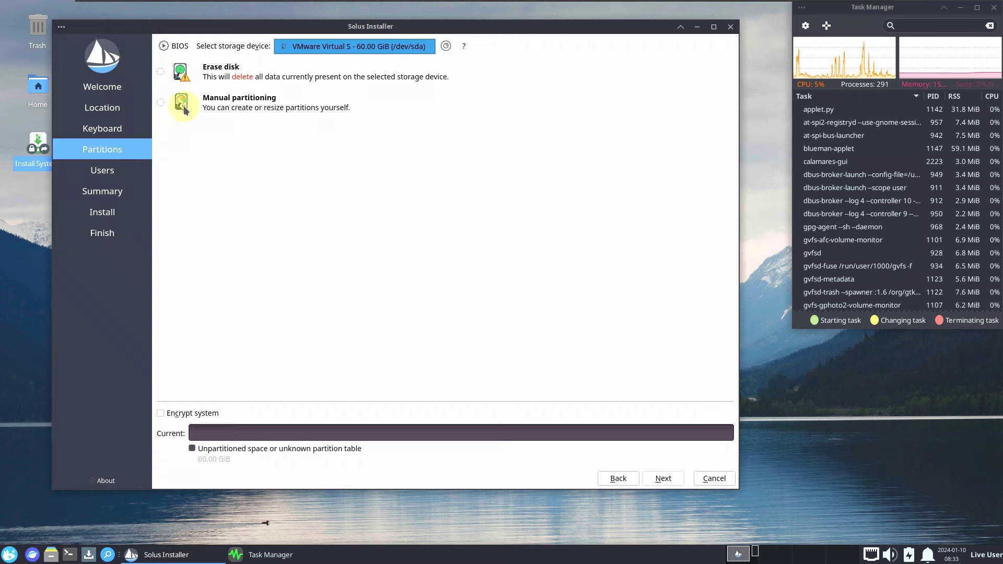
Review Erase disk with No Swap and ext4, then select Manual partitioning
left_click(161, 72)
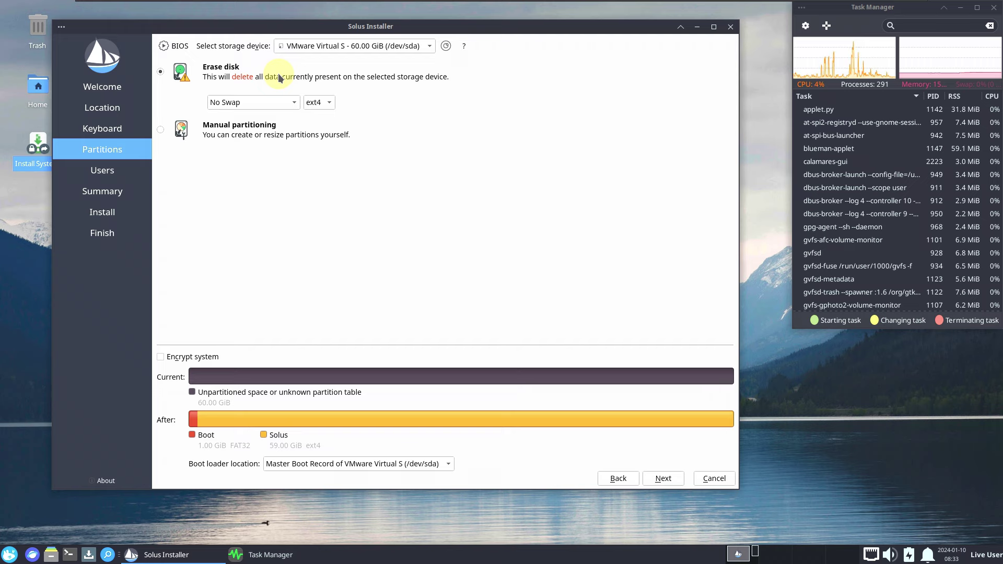
left_click(277, 102)
left_click(330, 99)
left_click(319, 102)
left_click(319, 102)
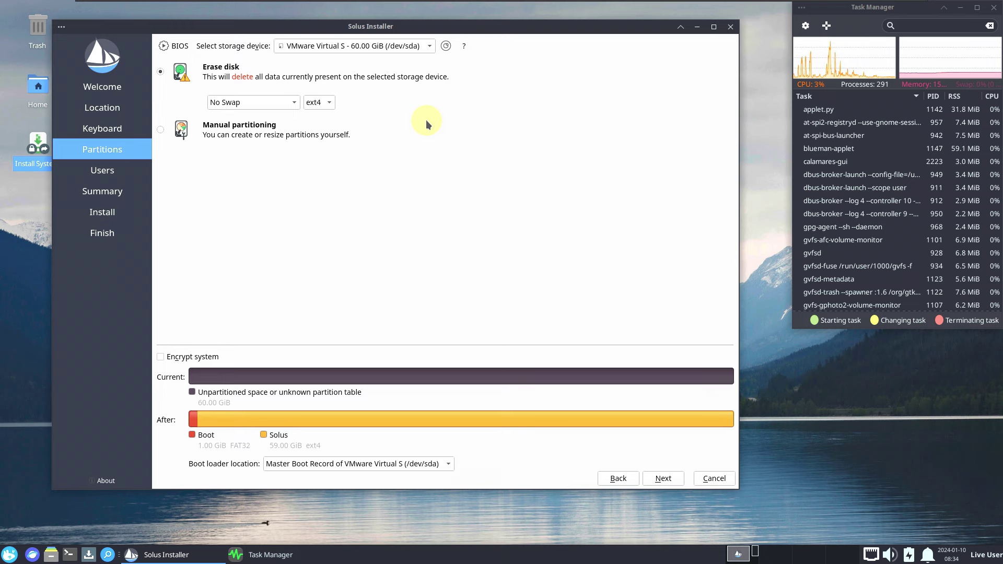
left_click(160, 131)
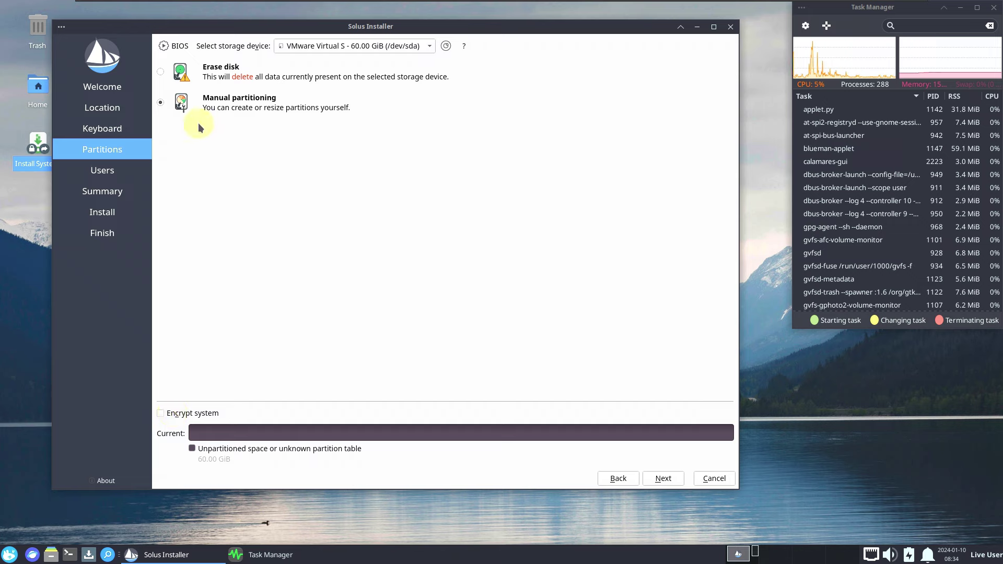
Select Erase disk and leave full-system encryption turned off
left_click(168, 72)
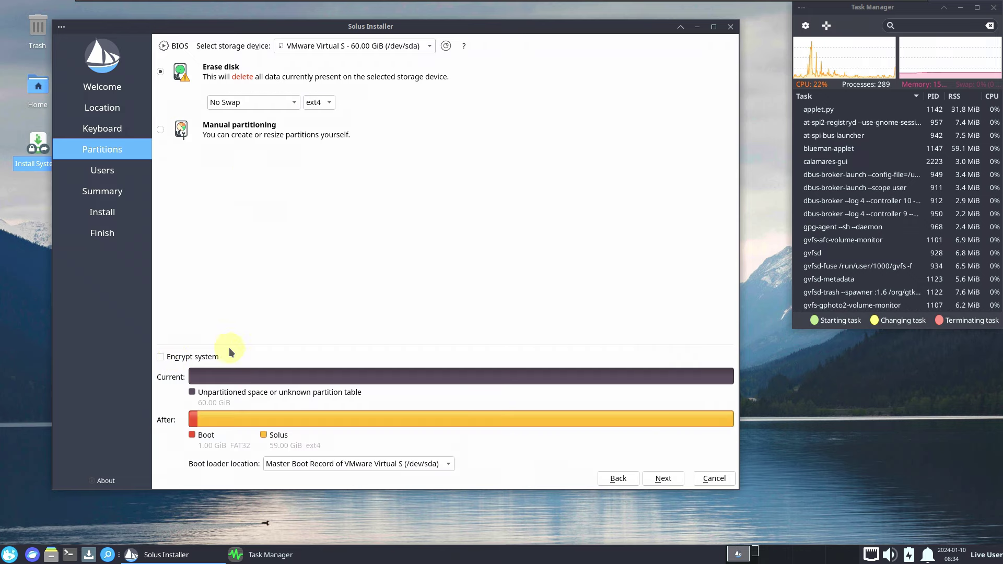
left_click(205, 357)
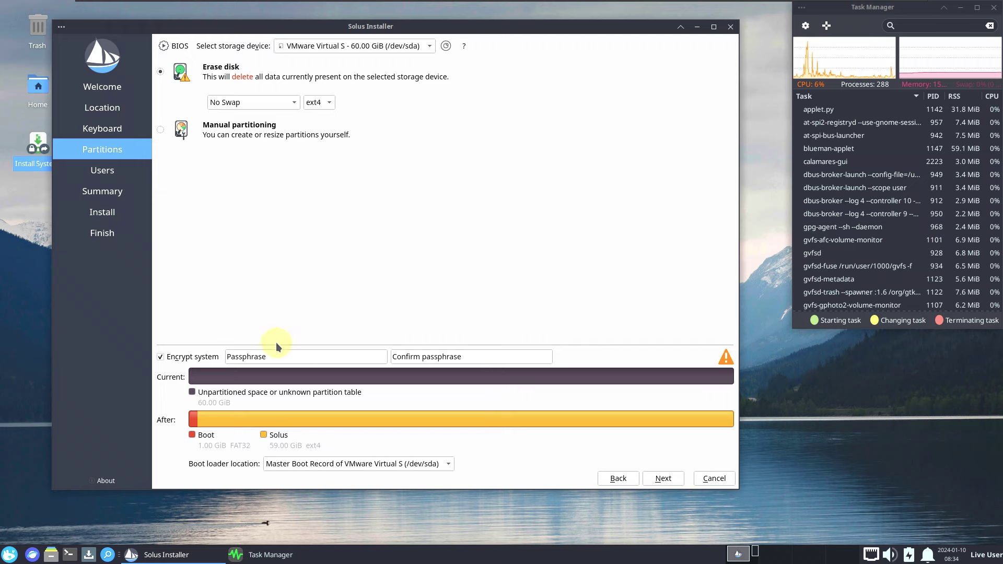
left_click(161, 356)
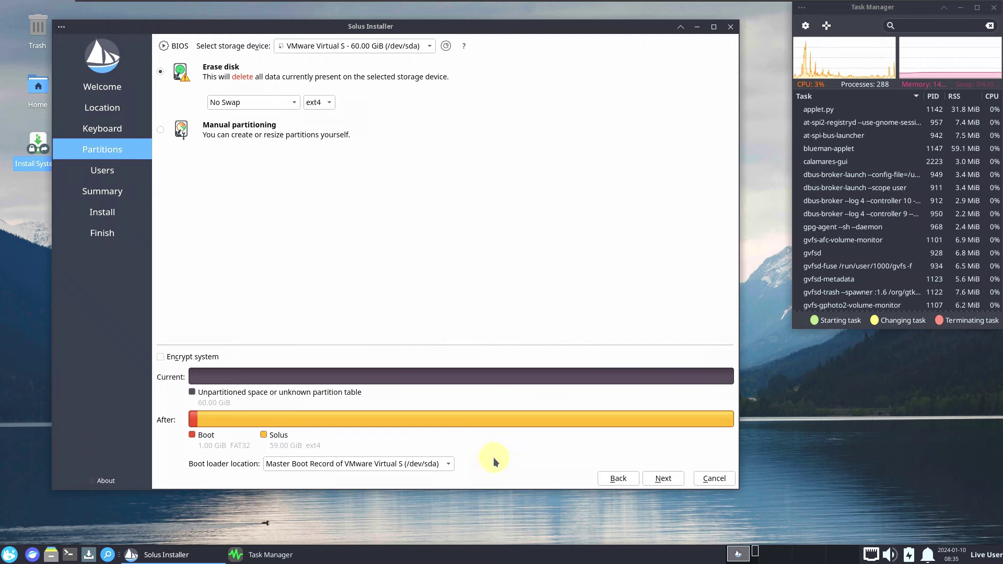
Keep the boot loader on the Master Boot Record and advance to the Users step
left_click(296, 468)
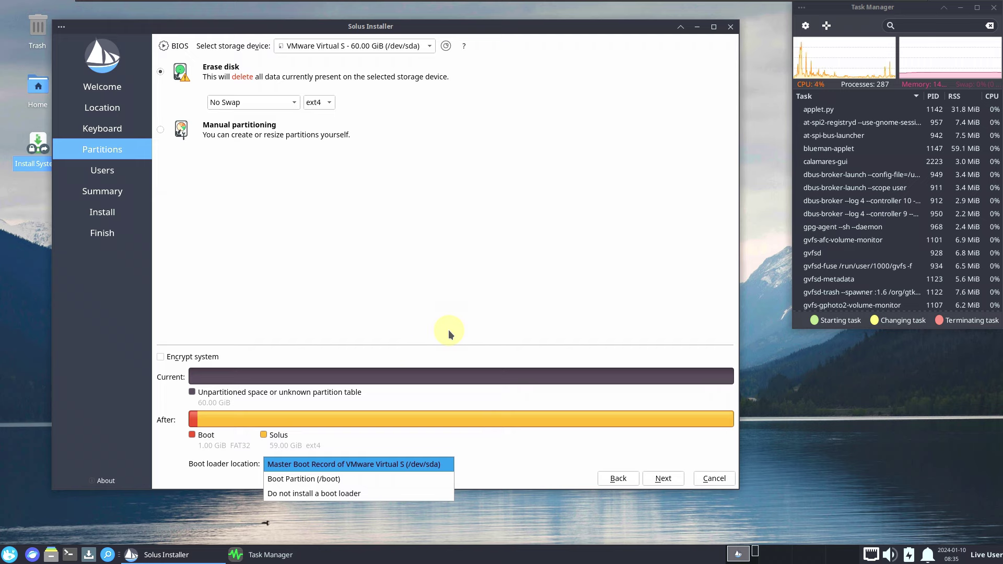
left_click(468, 255)
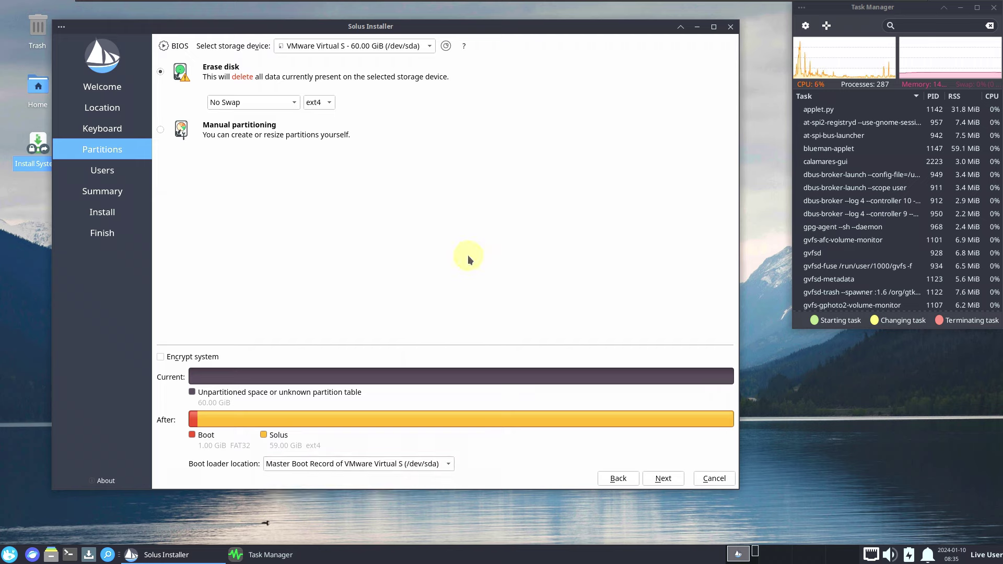
left_click(358, 464)
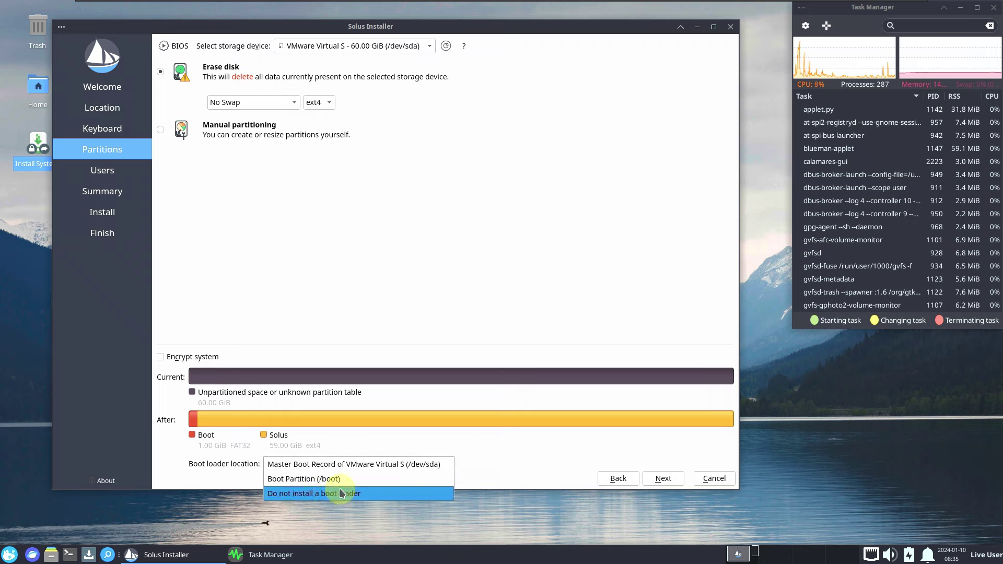
key("Escape")
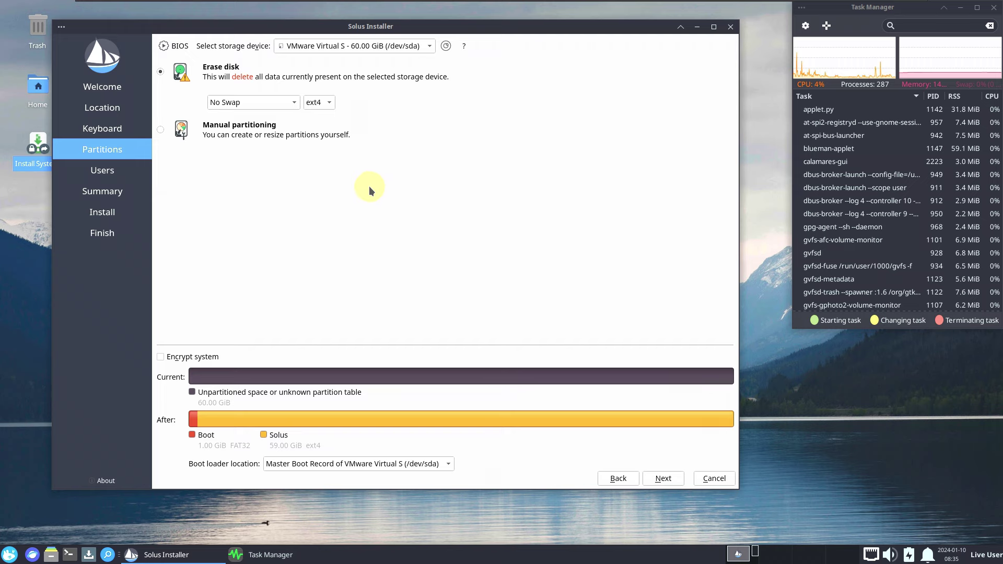
left_click(651, 485)
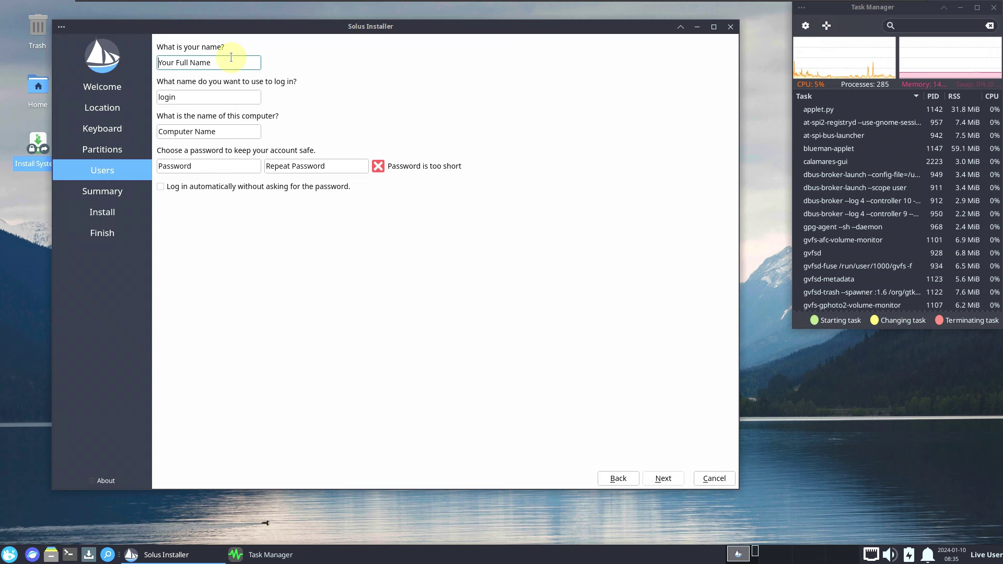
Enter the account's full name and type the password in both password fields
type("9to5linux")
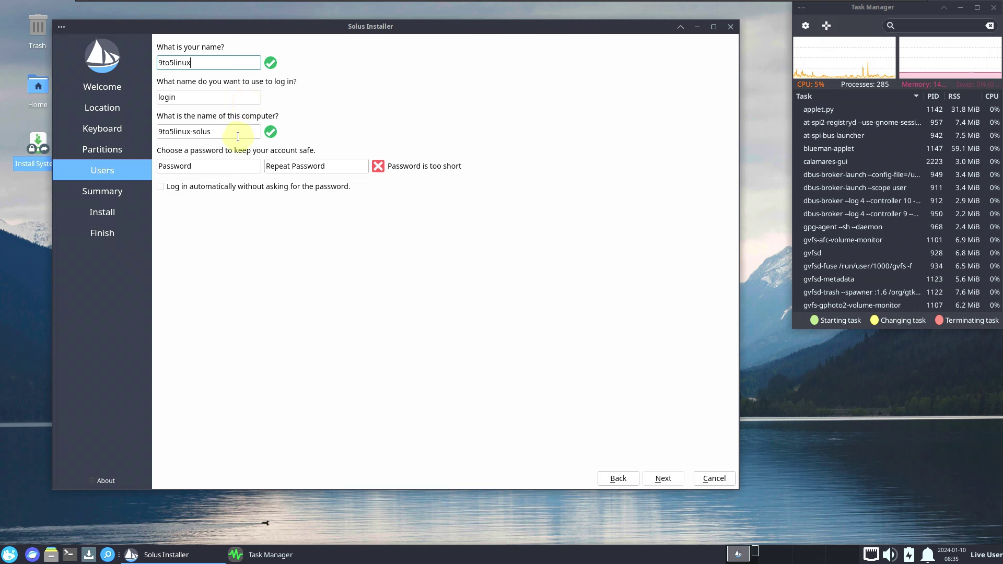
left_click(211, 166)
type("*****")
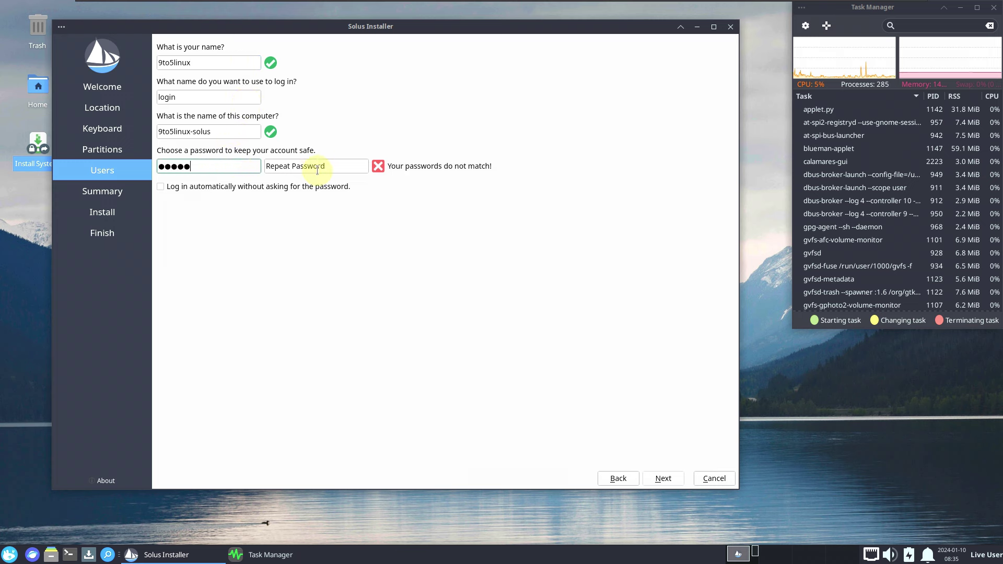
left_click(317, 168)
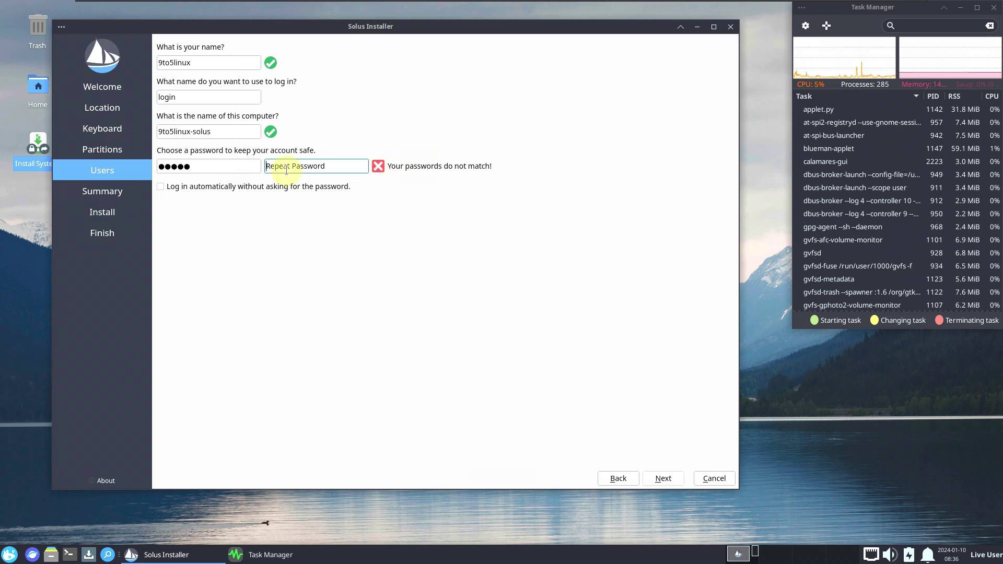
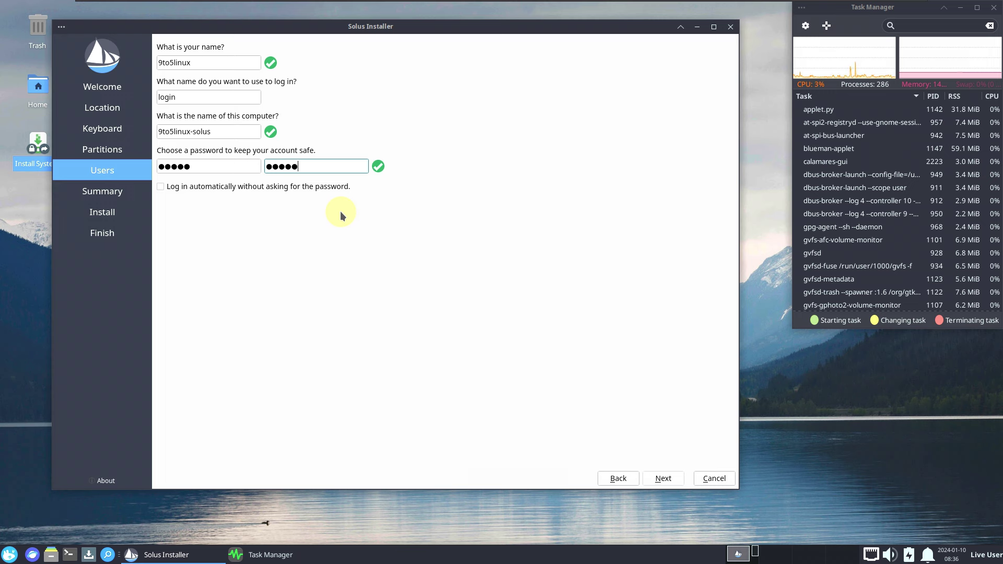
Turn off automatic login, replace the rejected login name with a valid lowercase one, and continue to Summary
left_click(305, 189)
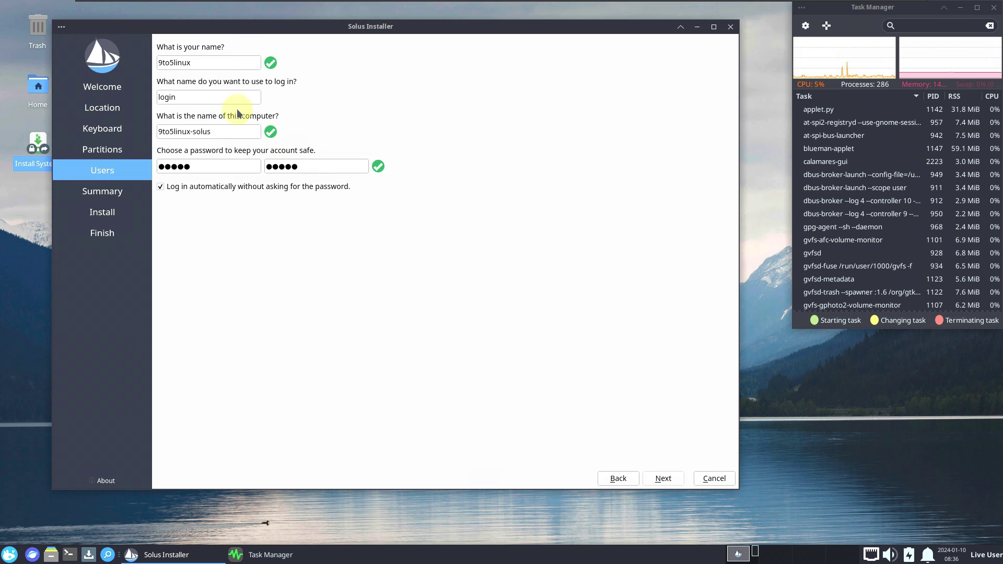
left_click(662, 478)
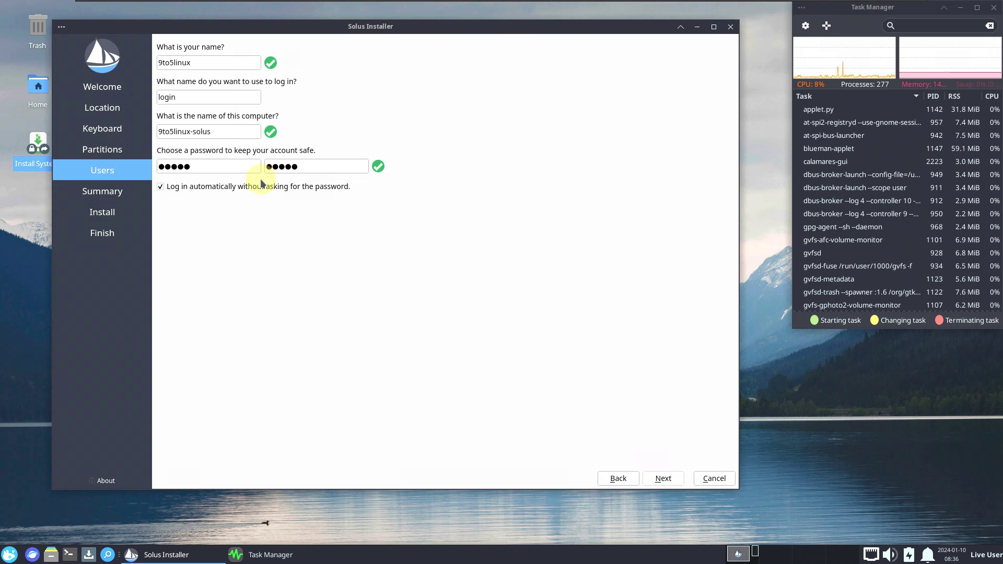
left_click(242, 186)
left_click(197, 97)
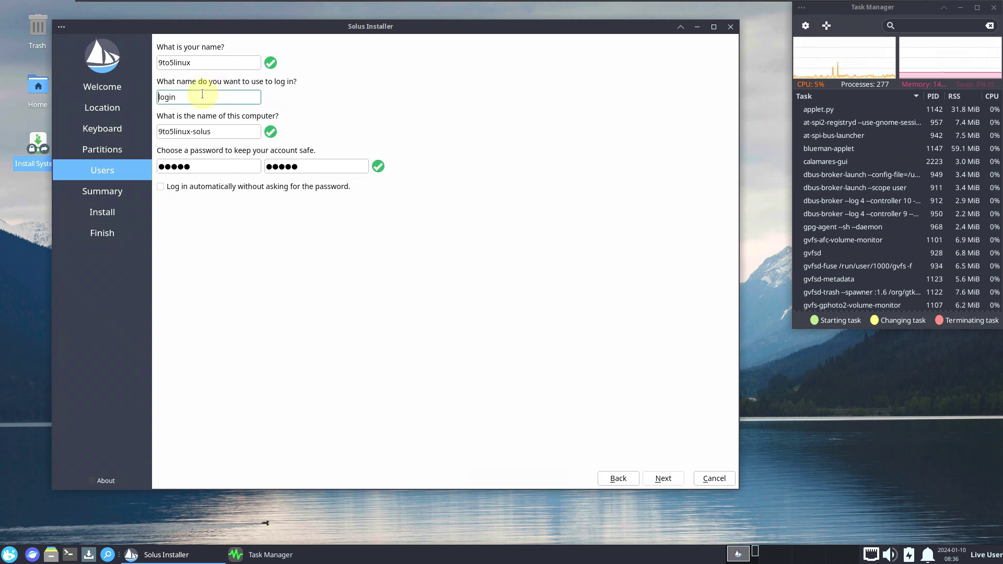
type("9to5linux")
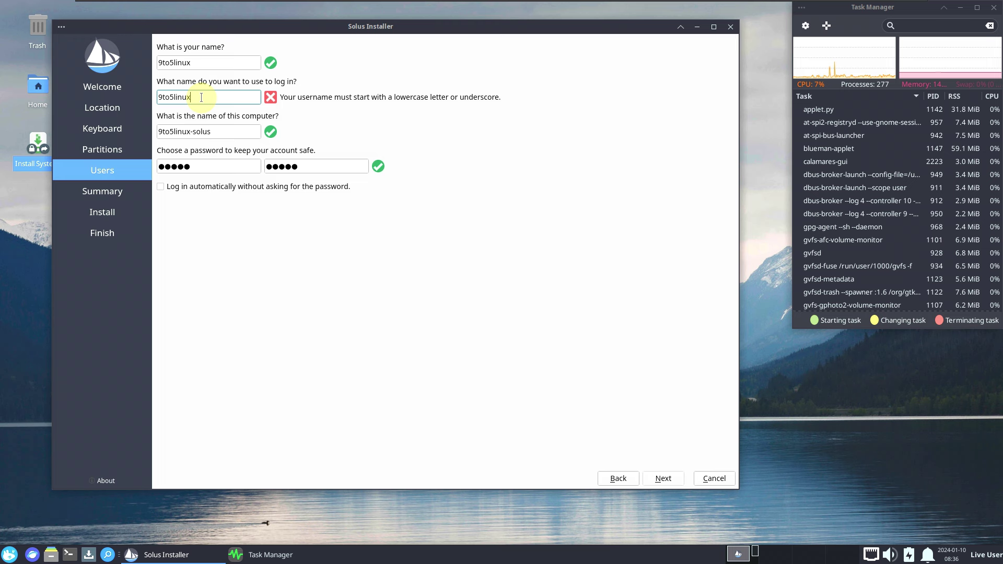
left_click_drag(197, 97, 139, 95)
type("runboxing")
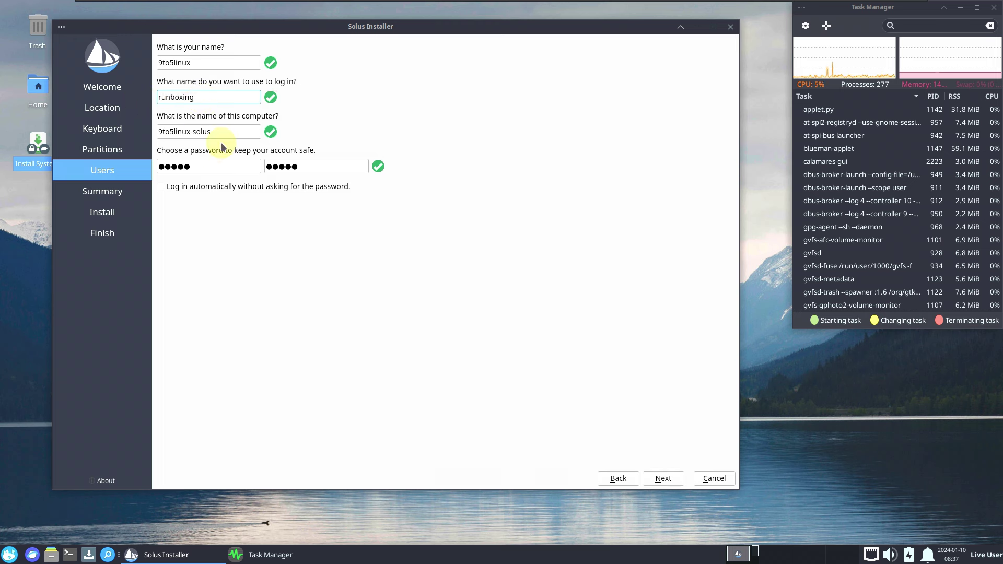
left_click(663, 479)
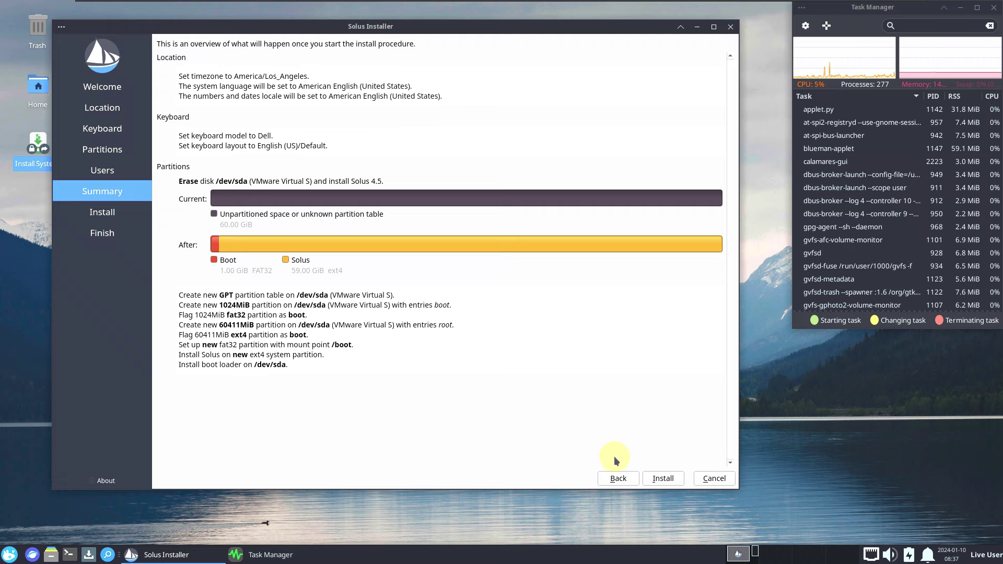
left_click(619, 479)
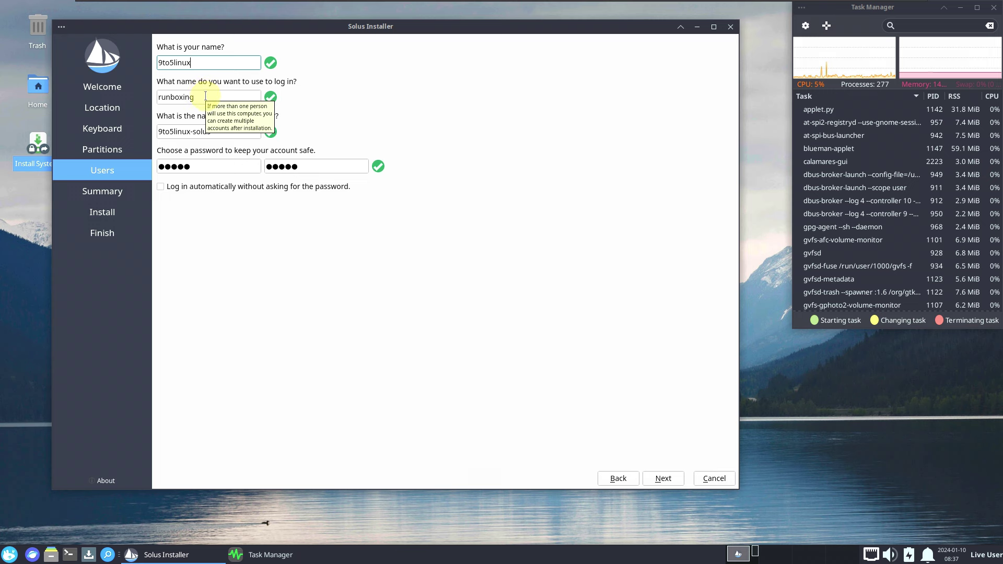
left_click_drag(206, 97, 156, 97)
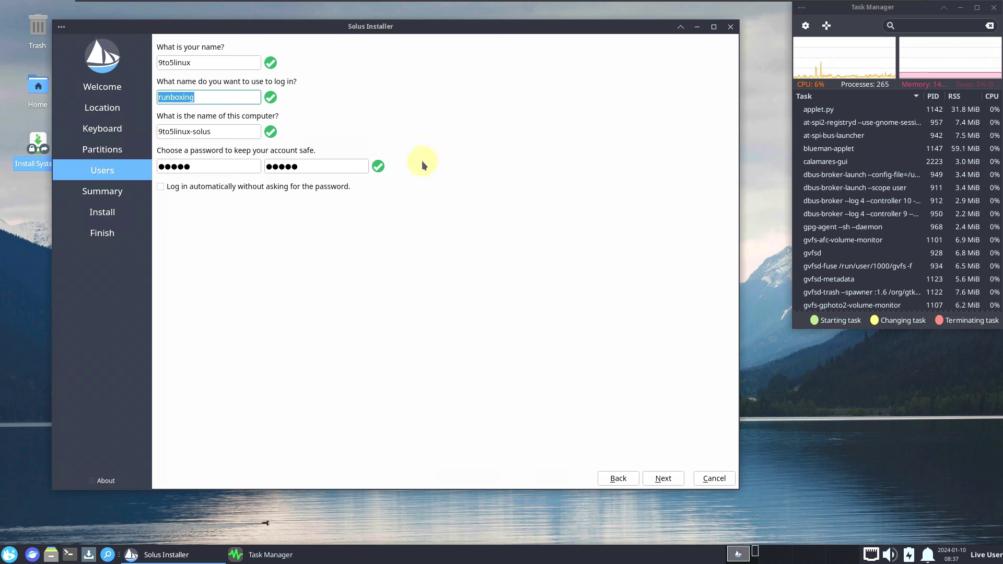
left_click(205, 96)
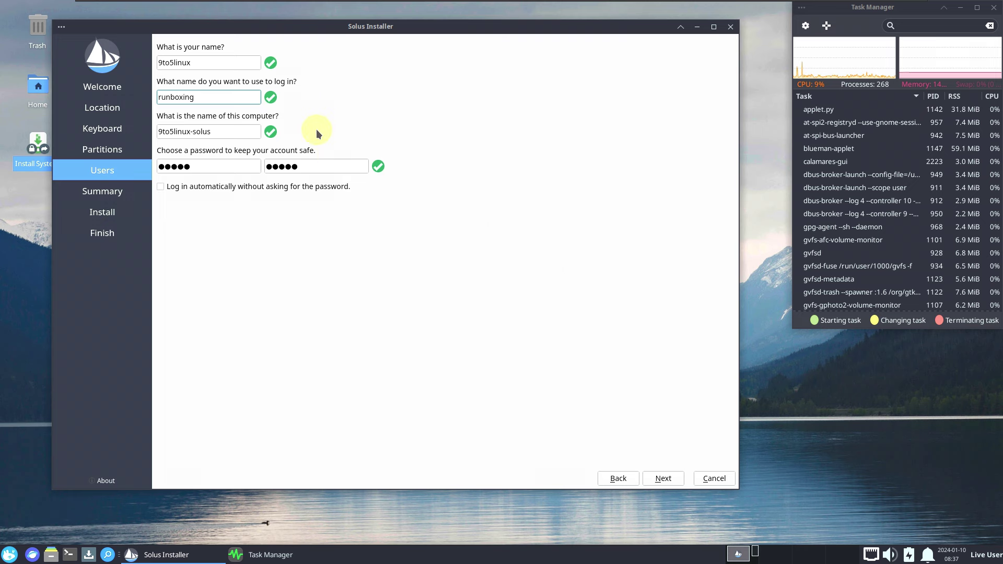
left_click(661, 478)
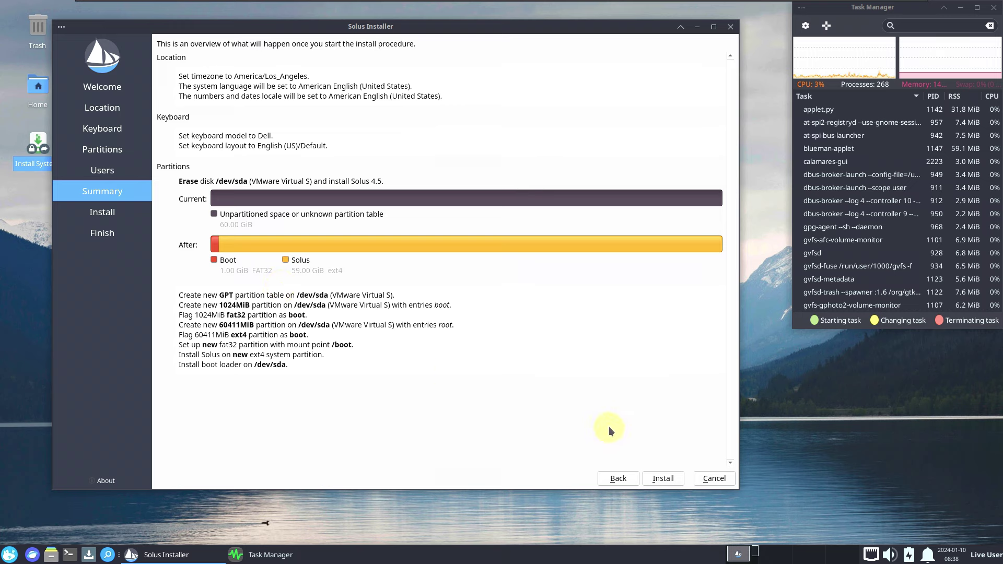
left_click(729, 27)
Confirm cancelling the installation and look over the Live User session menu
left_click(432, 263)
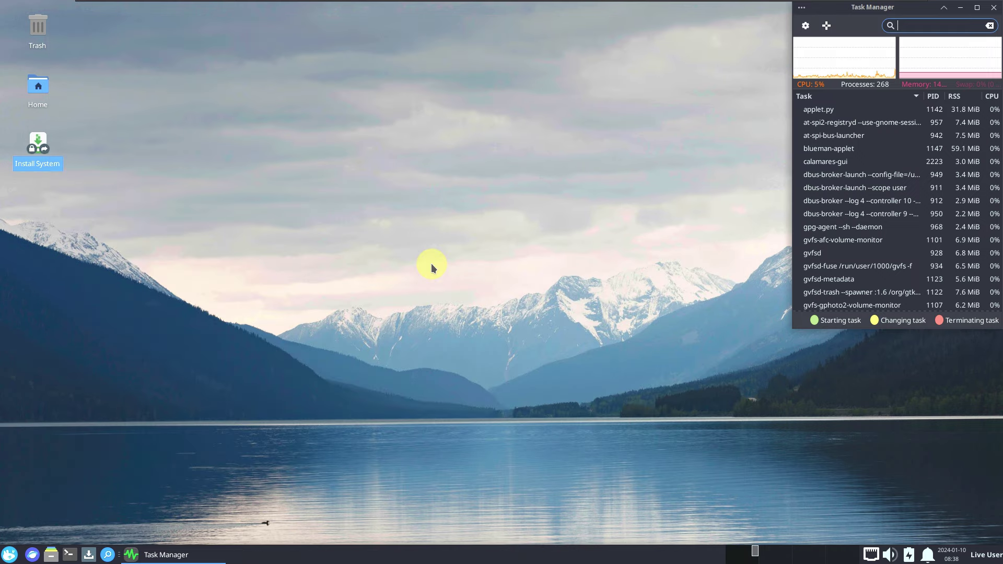
left_click(431, 264)
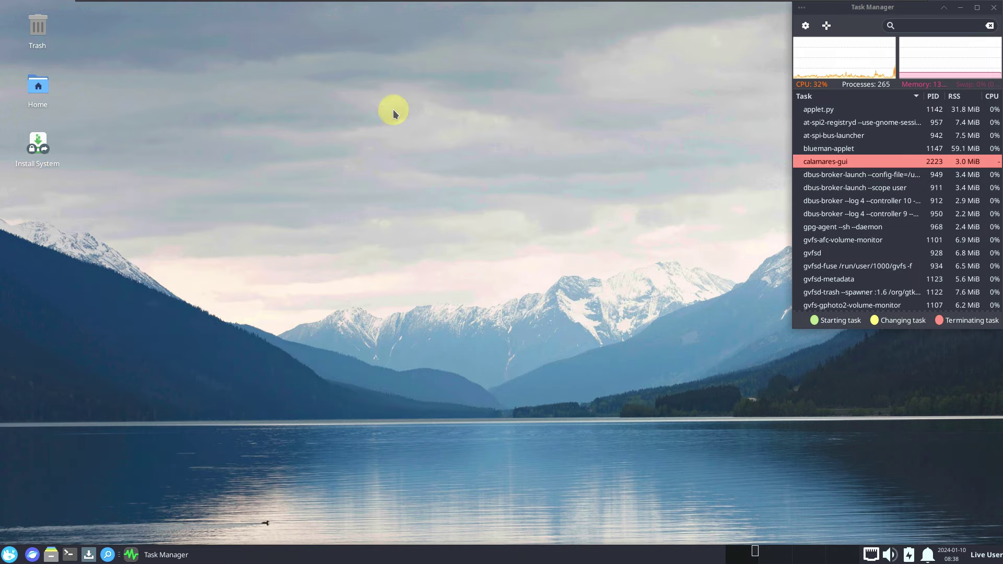
left_click(982, 553)
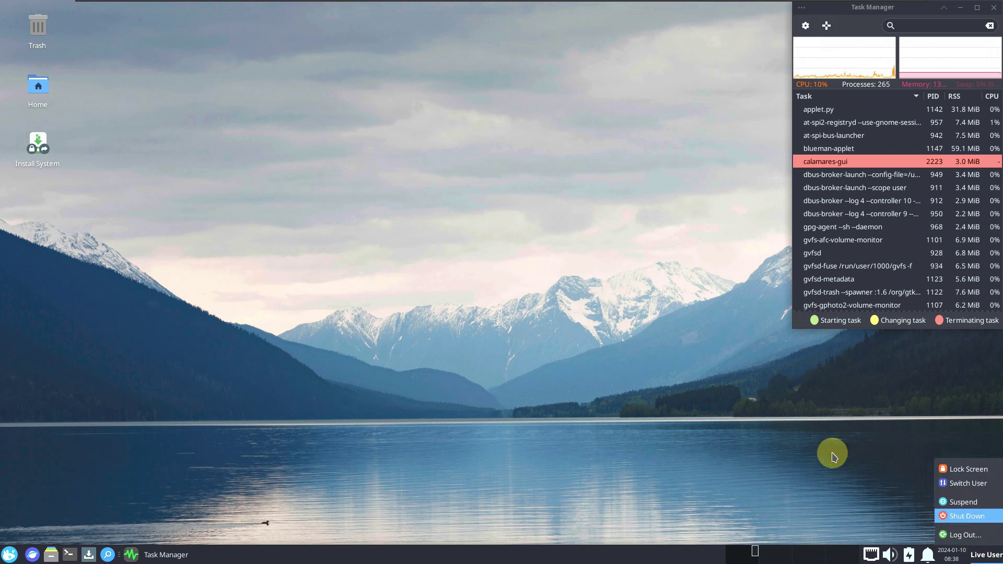
left_click(870, 465)
left_click(946, 557)
Check the notifications panel and open Power Manager settings from the power tray icon
left_click(947, 558)
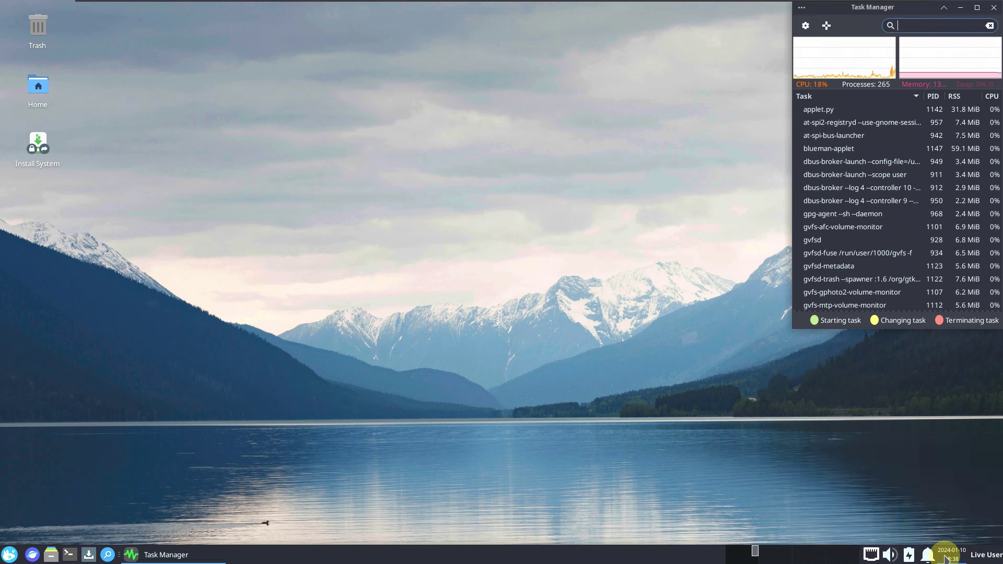
left_click(928, 556)
left_click(931, 557)
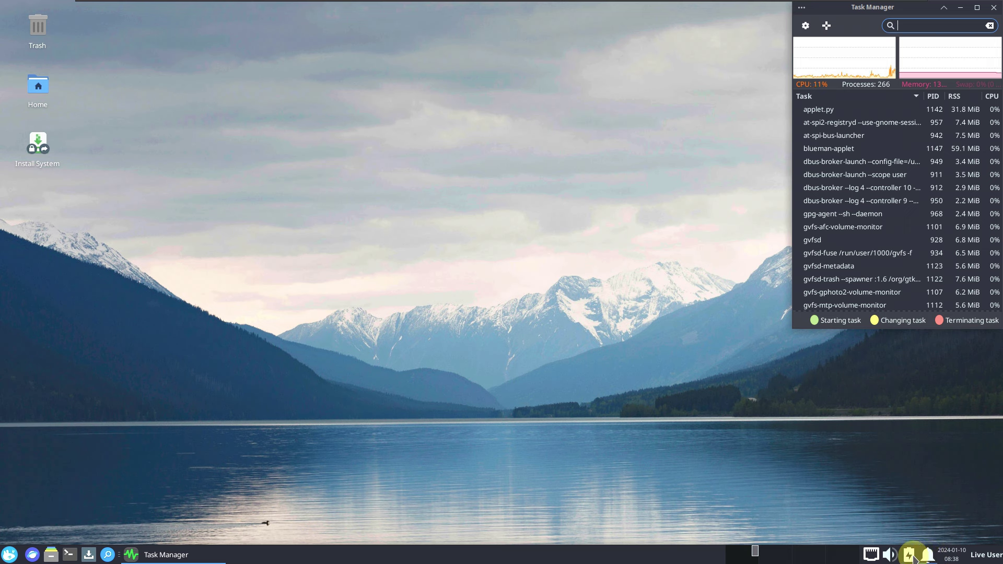
left_click(909, 556)
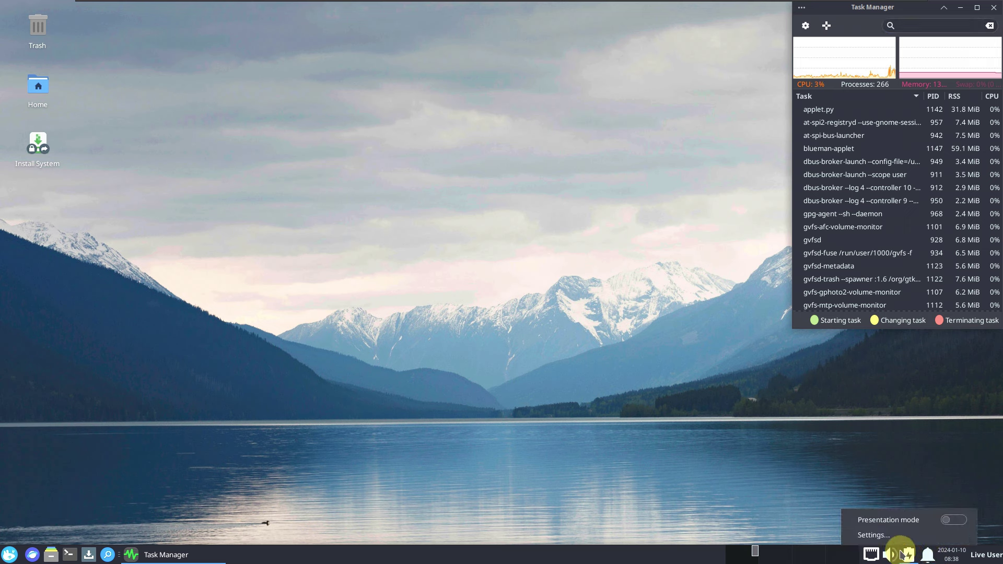
left_click(904, 553)
left_click(906, 543)
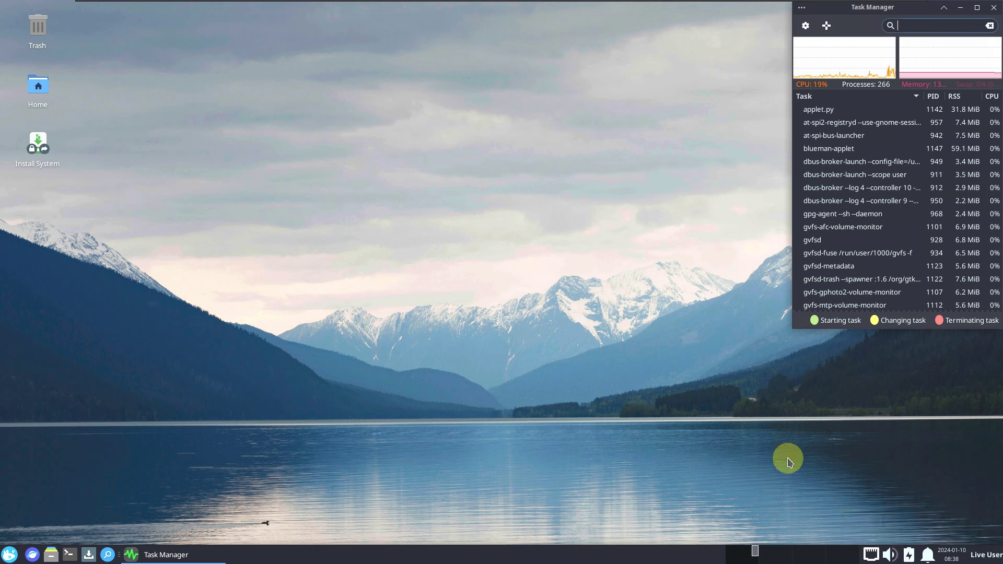
Browse Power Manager's System, Display and Devices tabs, then close it unchanged
left_click(474, 191)
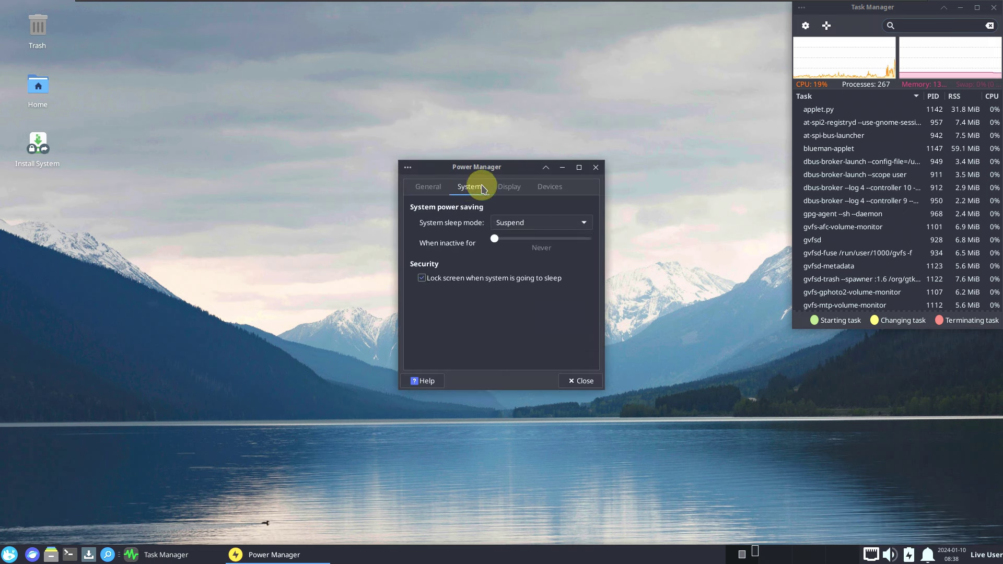
left_click(509, 189)
left_click(551, 189)
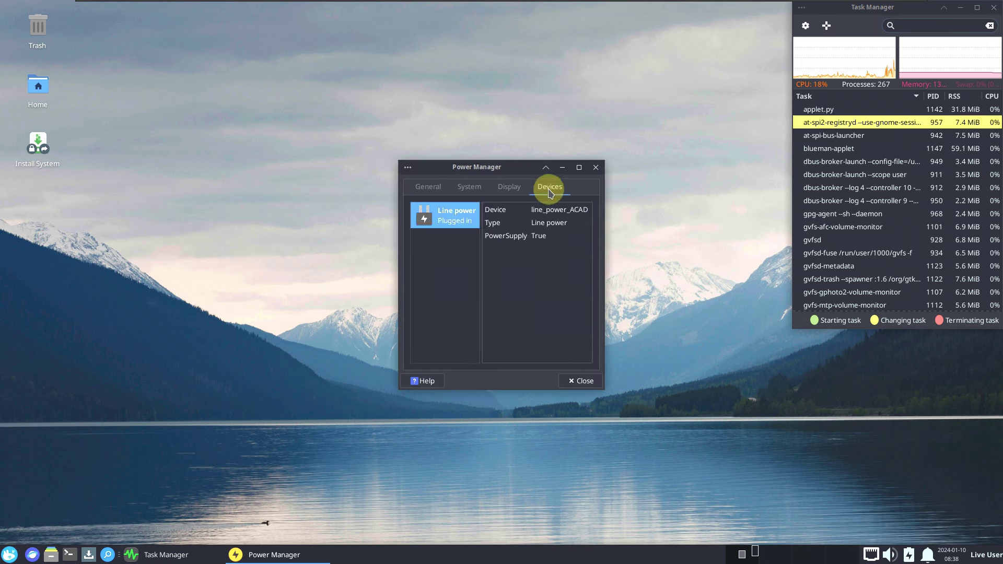
left_click(438, 188)
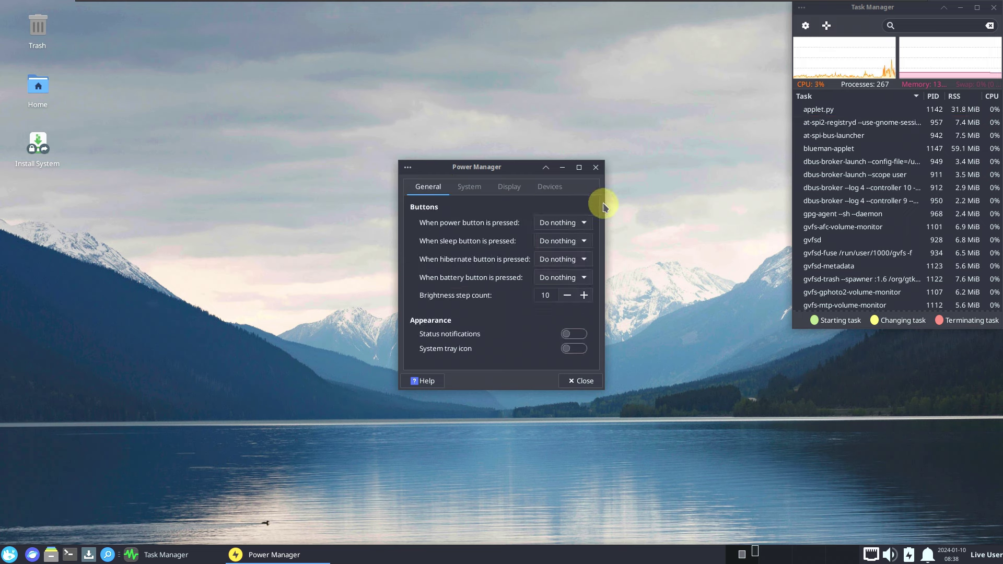
left_click(576, 382)
left_click(869, 554)
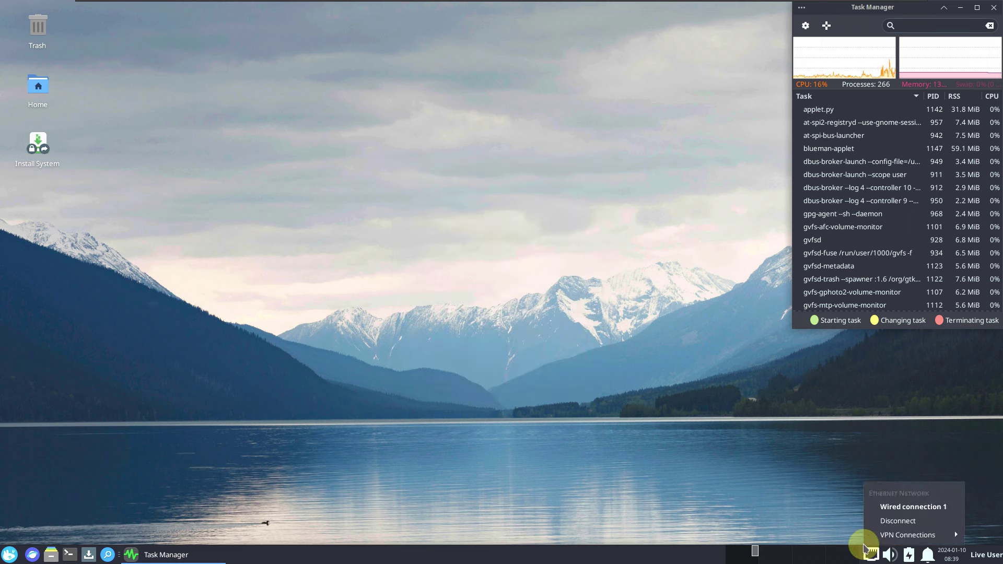
View the panel's About information and the separator properties, closing each
left_click(586, 381)
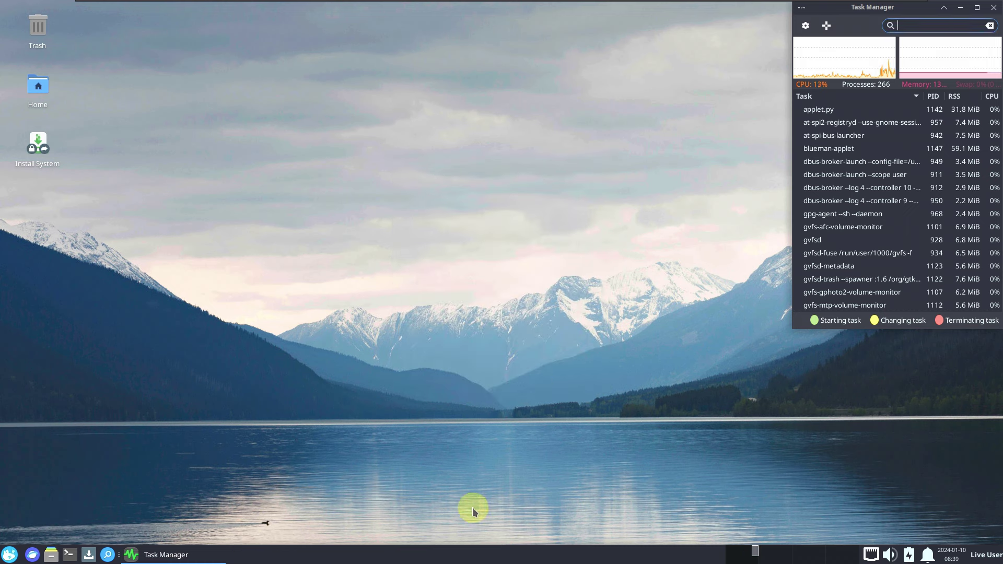
right_click(469, 560)
mouse_move(490, 535)
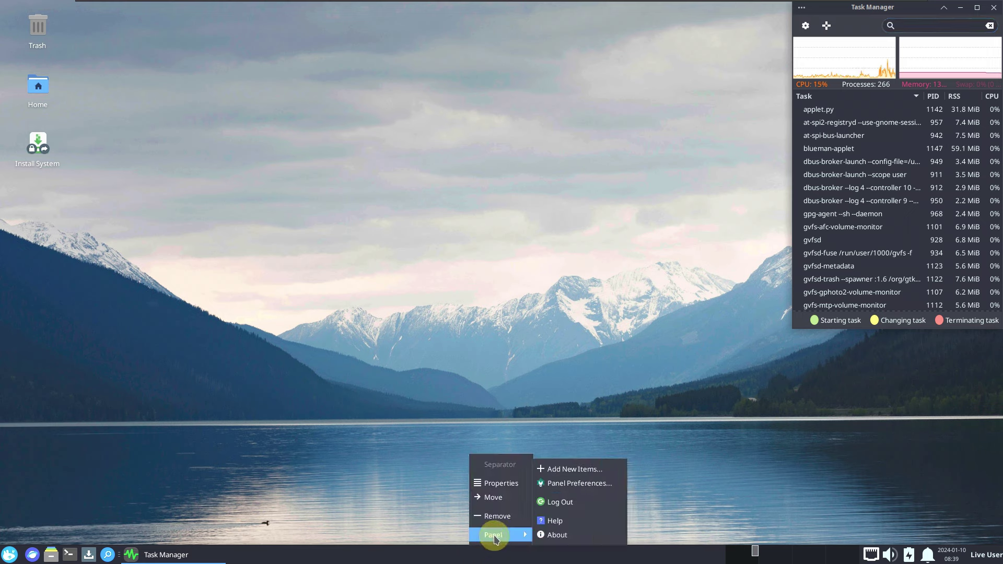
left_click(579, 534)
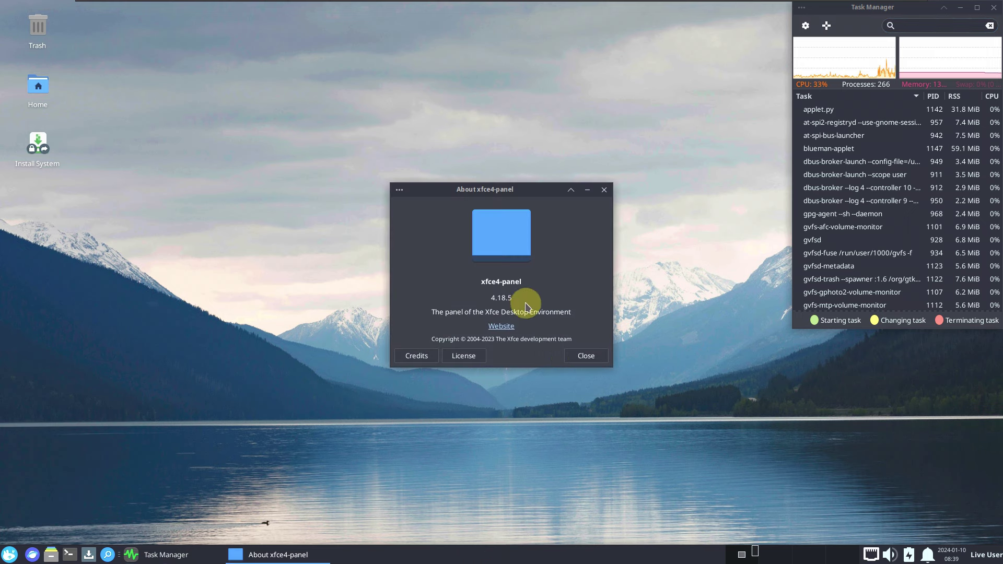
left_click(583, 356)
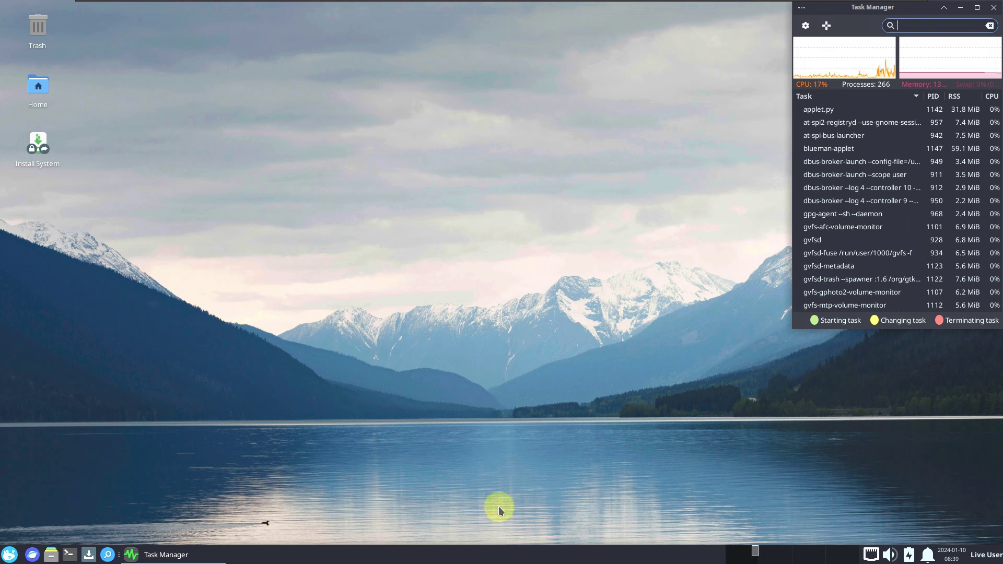
right_click(497, 559)
left_click(540, 483)
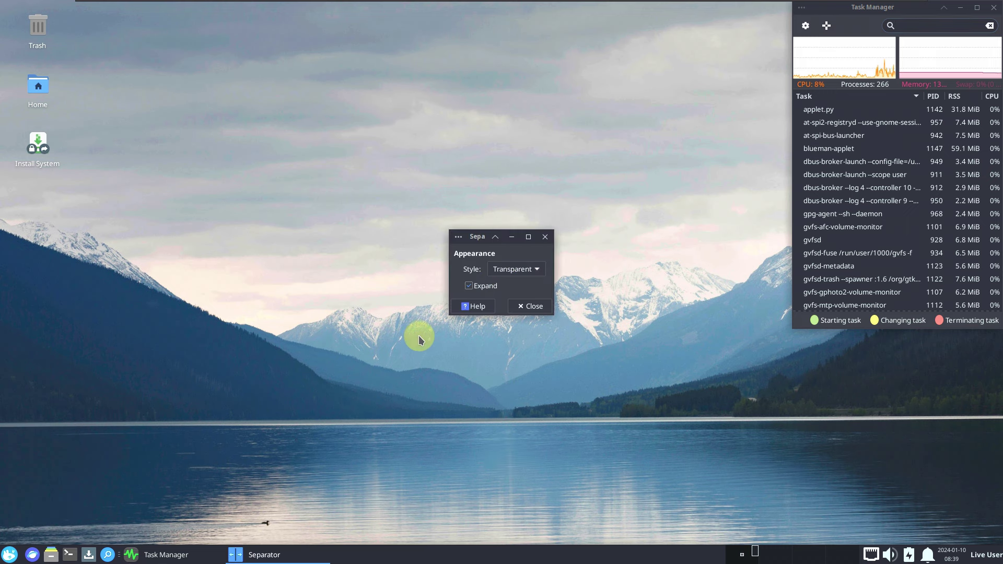
left_click(546, 308)
Browse the Appearance and Items tabs of Panel Preferences, then close it
right_click(417, 546)
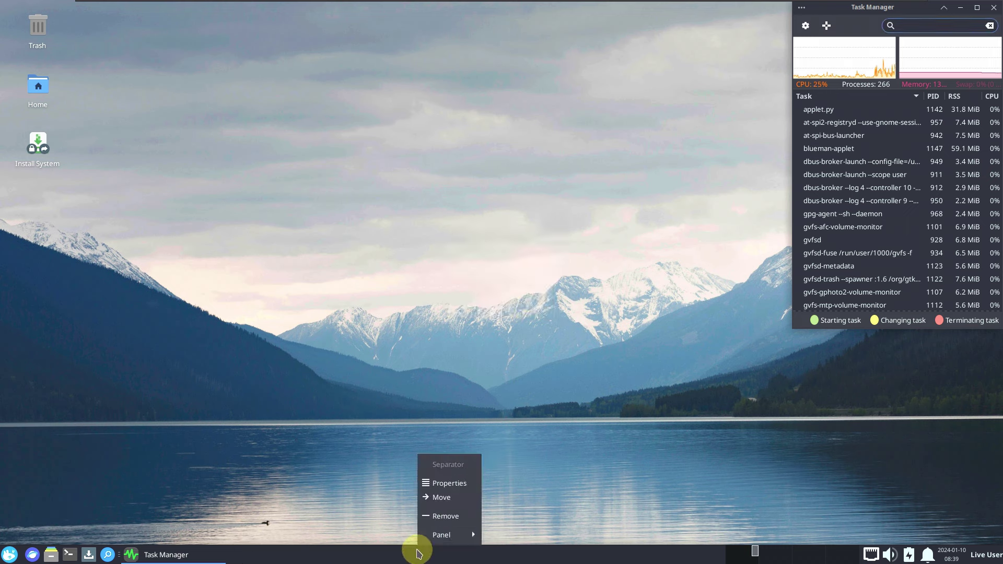
mouse_move(447, 533)
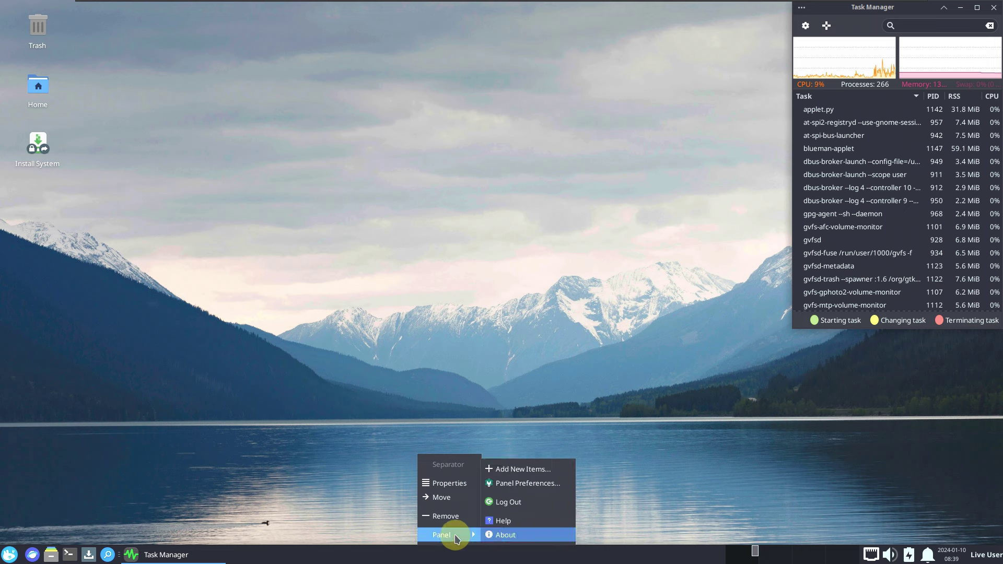
left_click(539, 484)
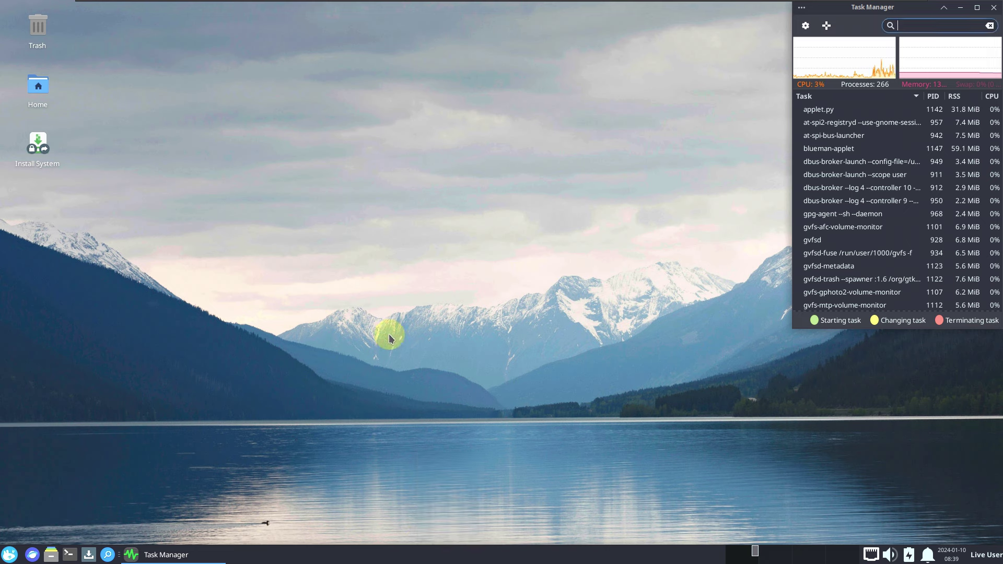
left_click(481, 206)
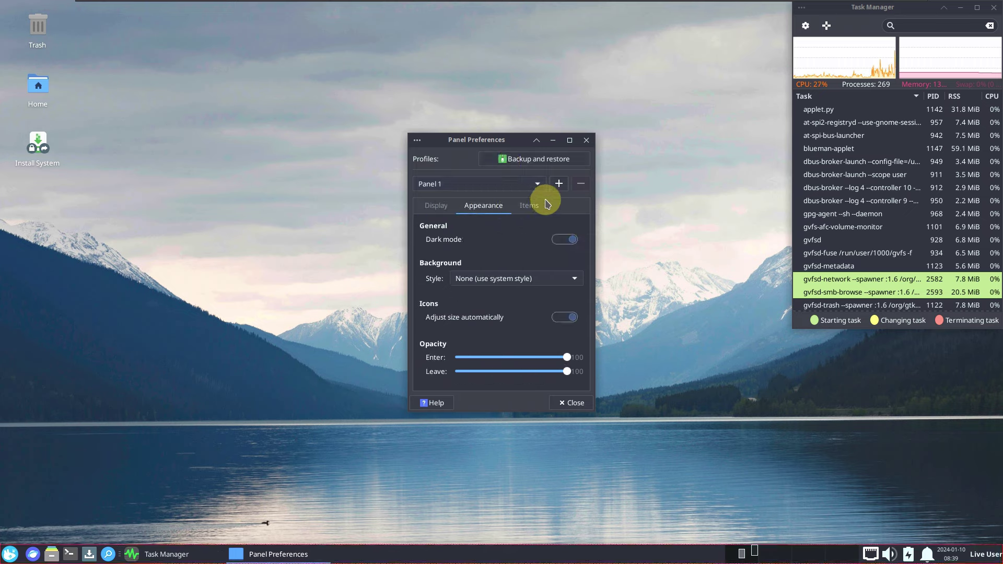
left_click(540, 208)
left_click(575, 403)
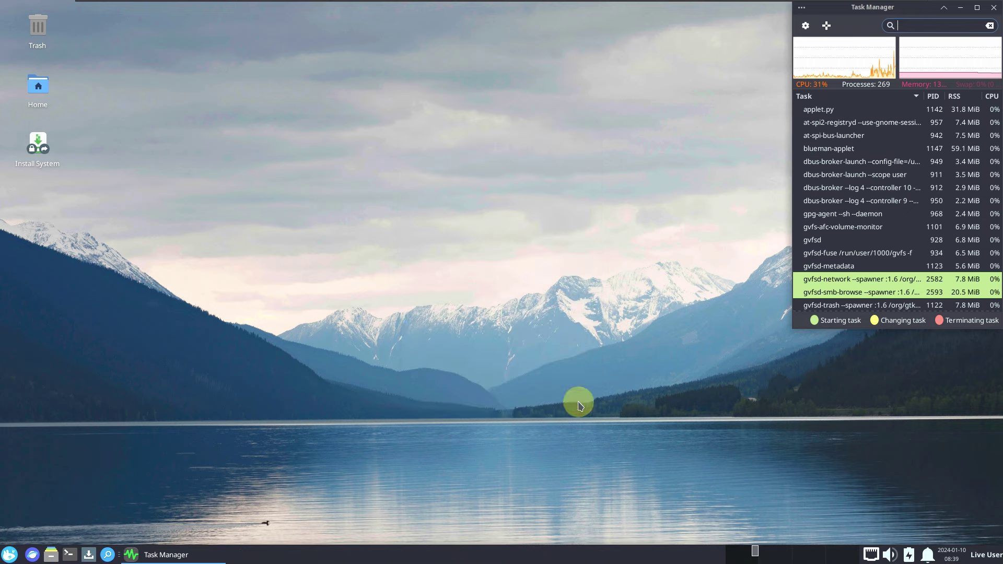
left_click(343, 342)
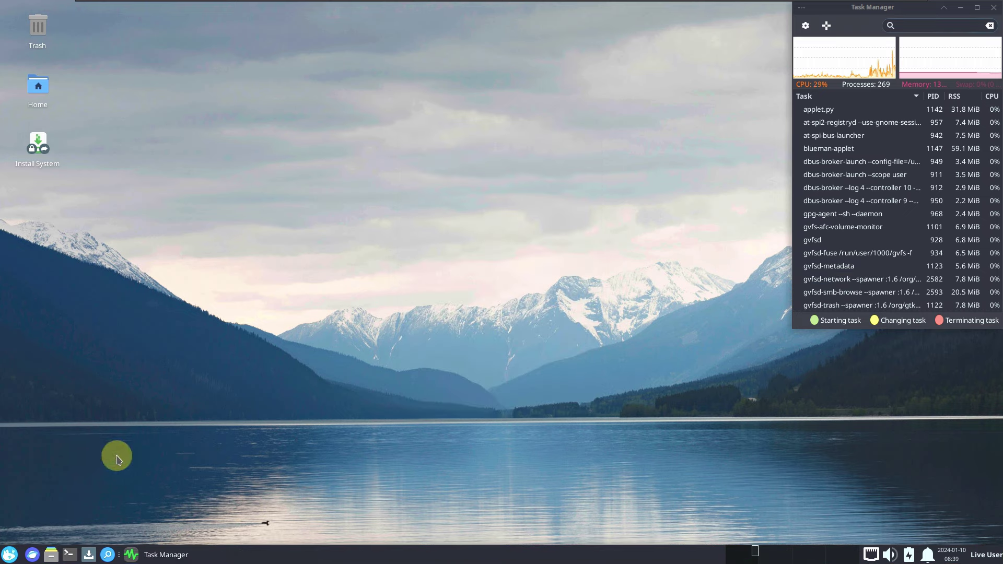
Launch About Xfce and the Thunar file manager from the Whisker menu
left_click(10, 554)
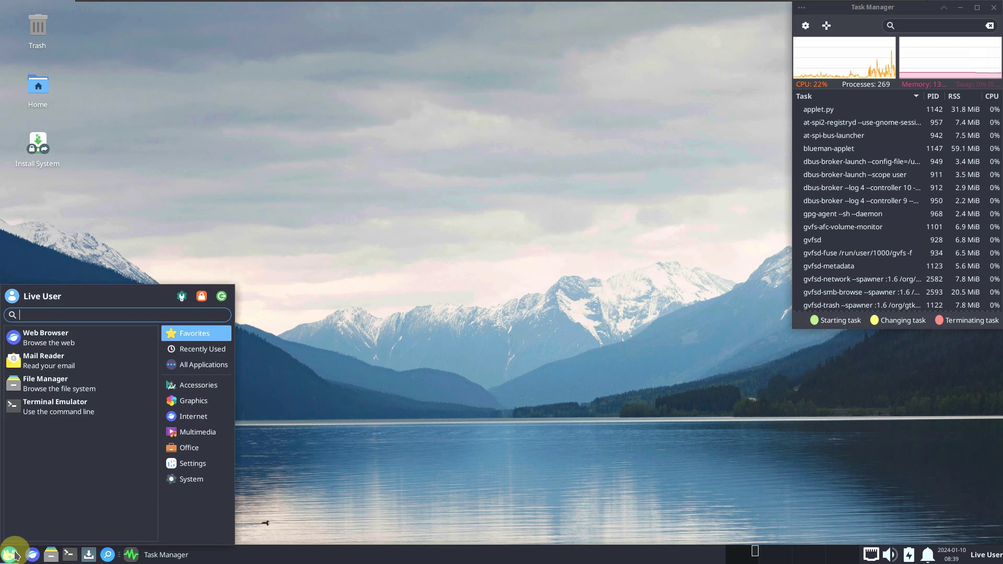
left_click(190, 364)
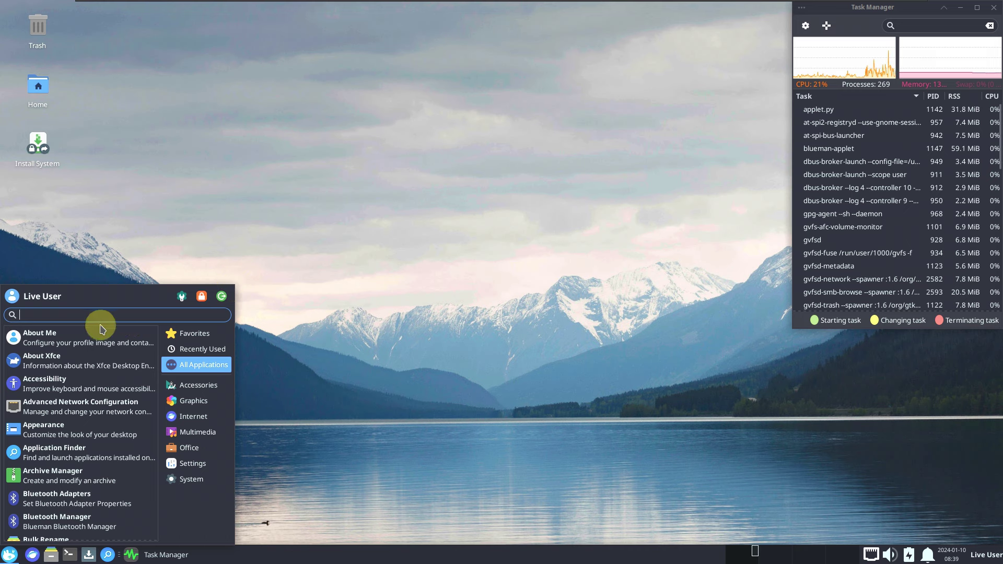
left_click(86, 361)
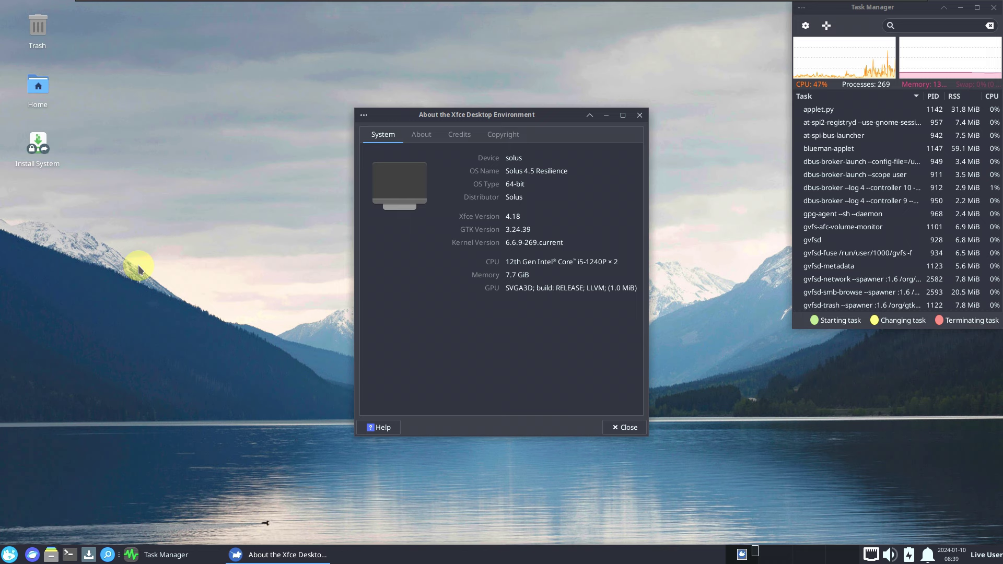
left_click(9, 553)
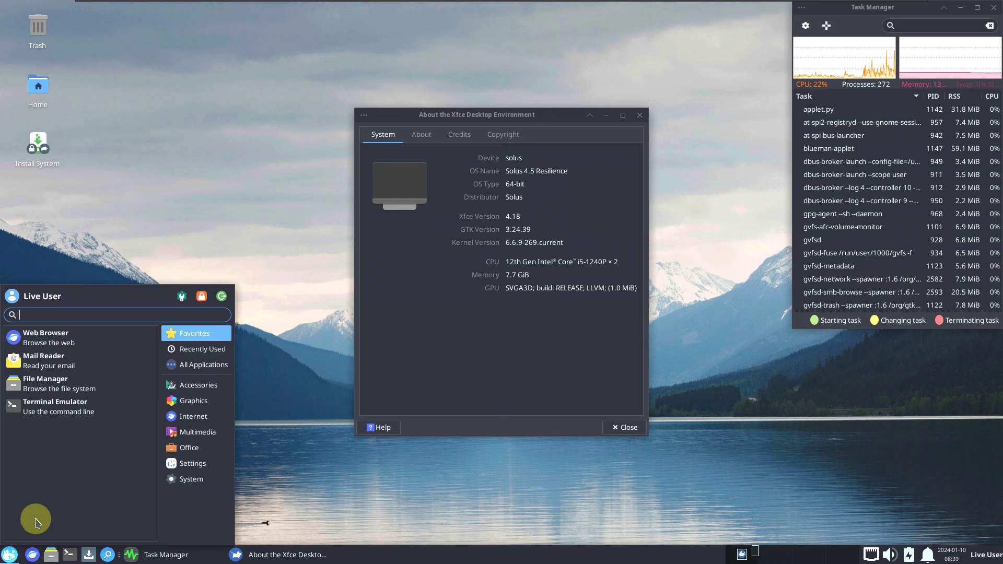
left_click(100, 385)
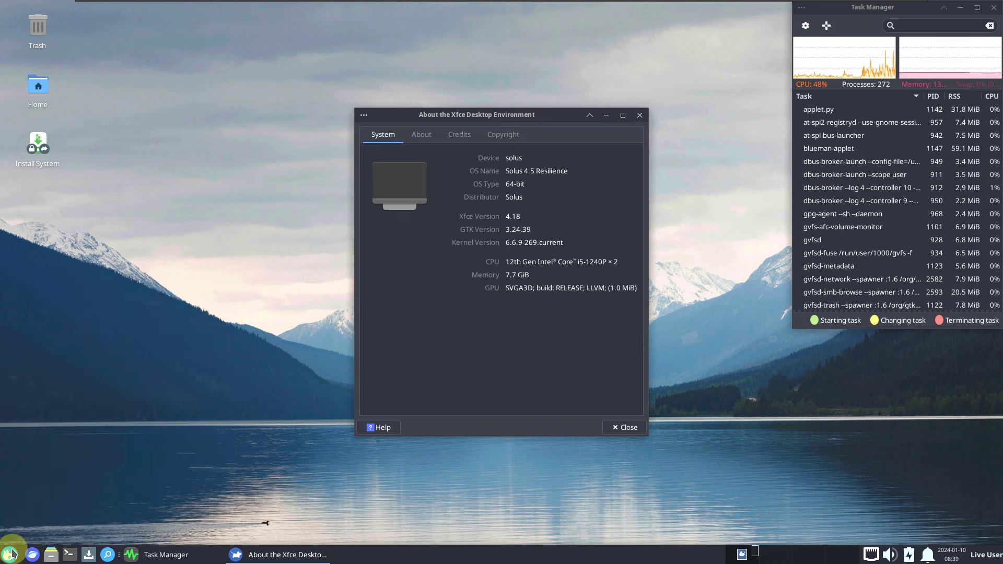
Launch the Appearance settings and the Mousepad text editor from the Whisker menu
left_click(10, 553)
left_click(201, 365)
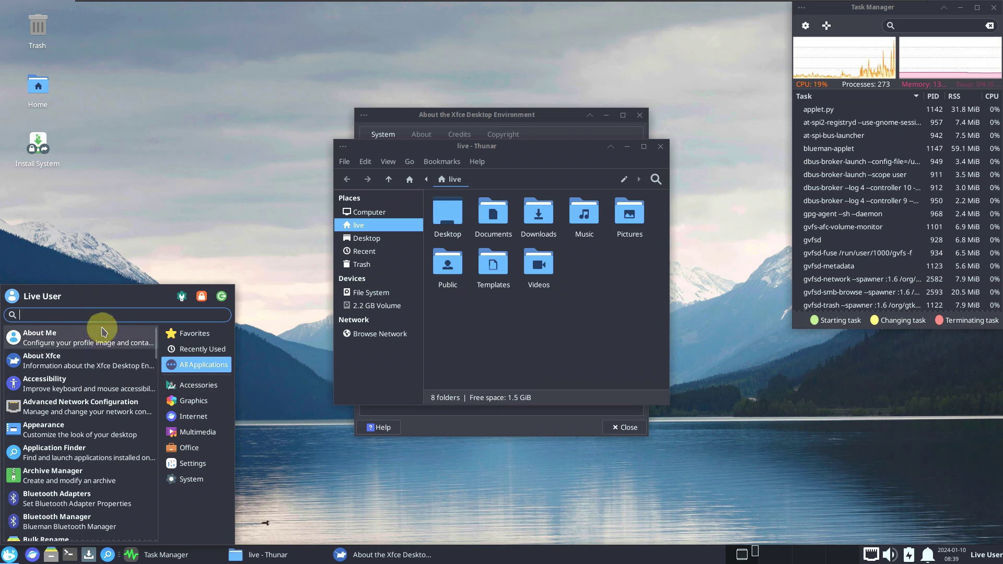
scroll(99, 412, "down", 3)
left_click(100, 348)
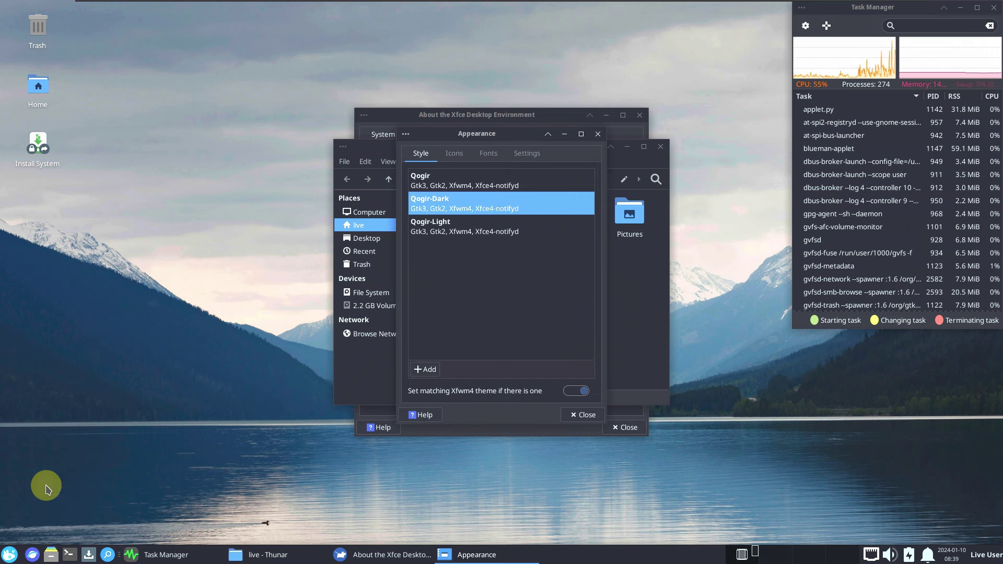
left_click(9, 554)
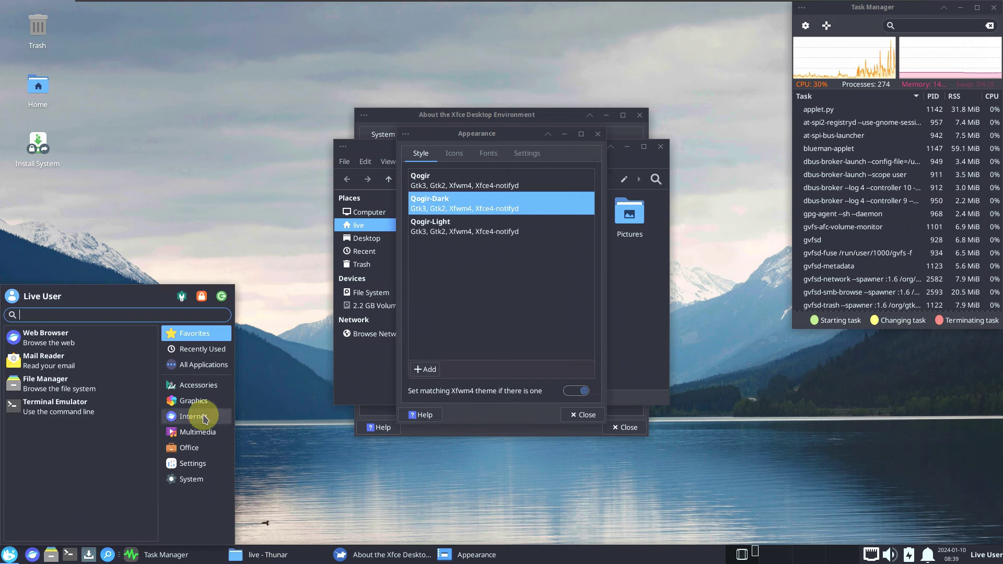
left_click(199, 385)
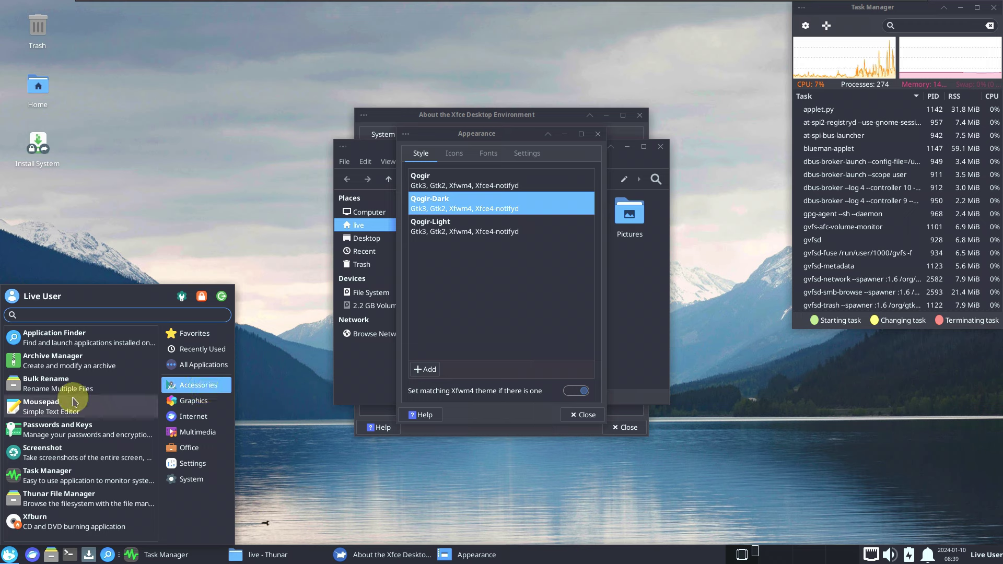
left_click(87, 406)
left_click(10, 555)
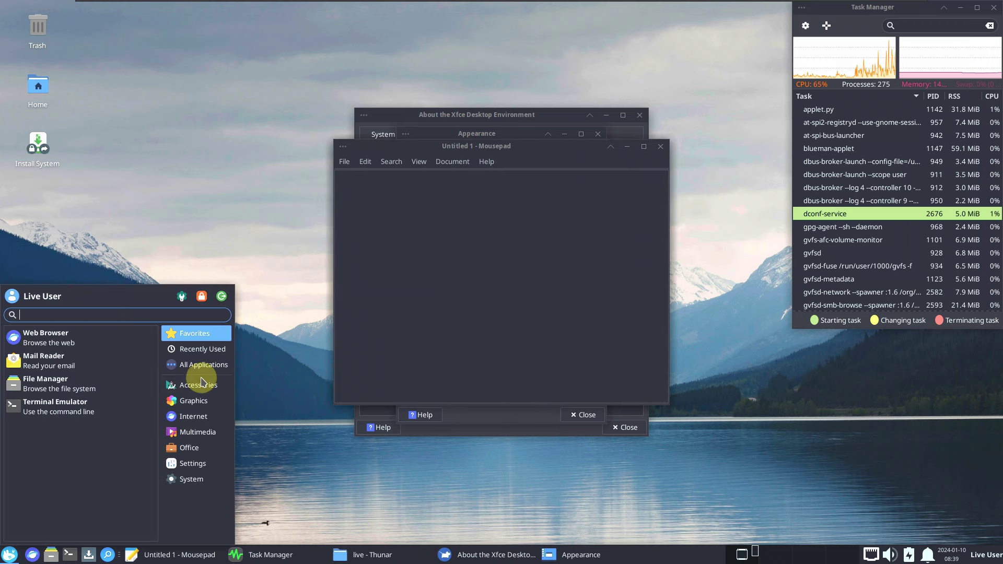
left_click(199, 385)
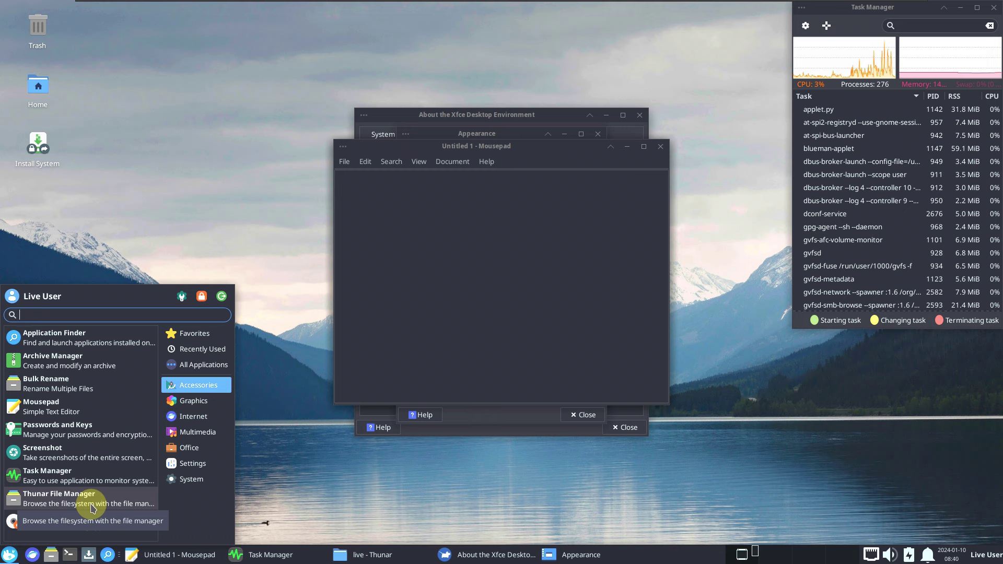
Launch the Thunar file manager and LibreOffice Draw from the Graphics category
left_click(92, 499)
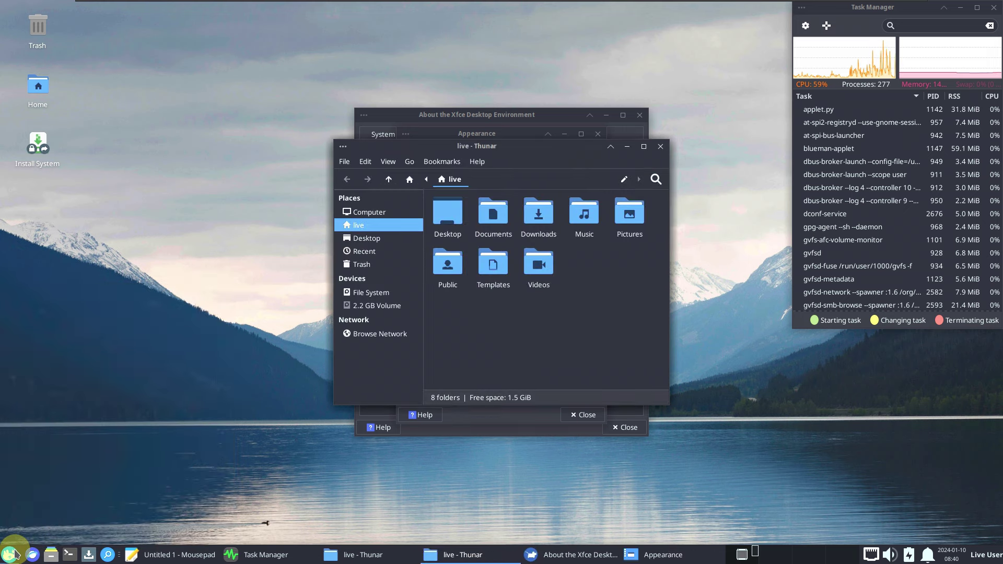
left_click(9, 555)
left_click(191, 401)
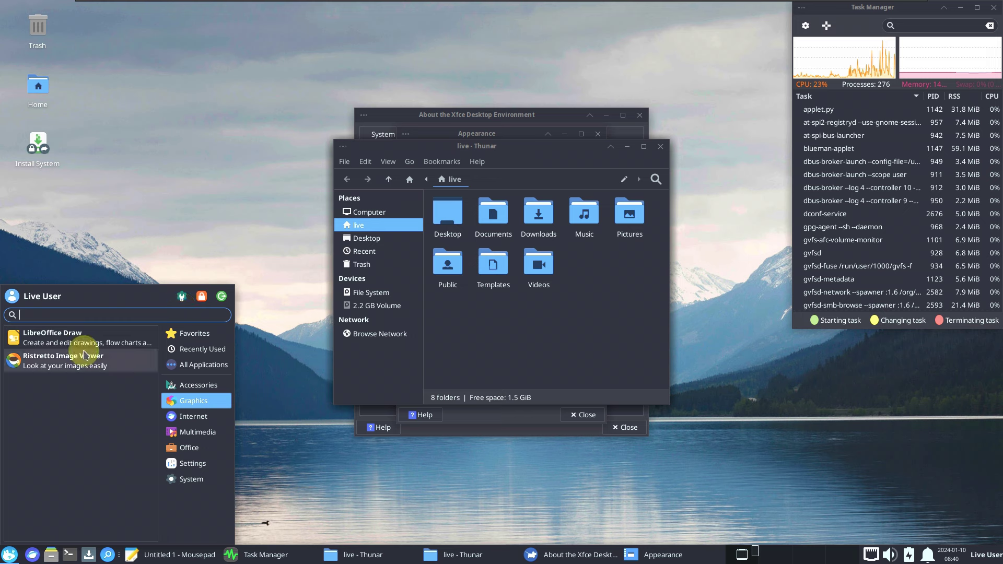
left_click(86, 347)
Launch the Ristretto image viewer and the Firefox web browser
left_click(9, 554)
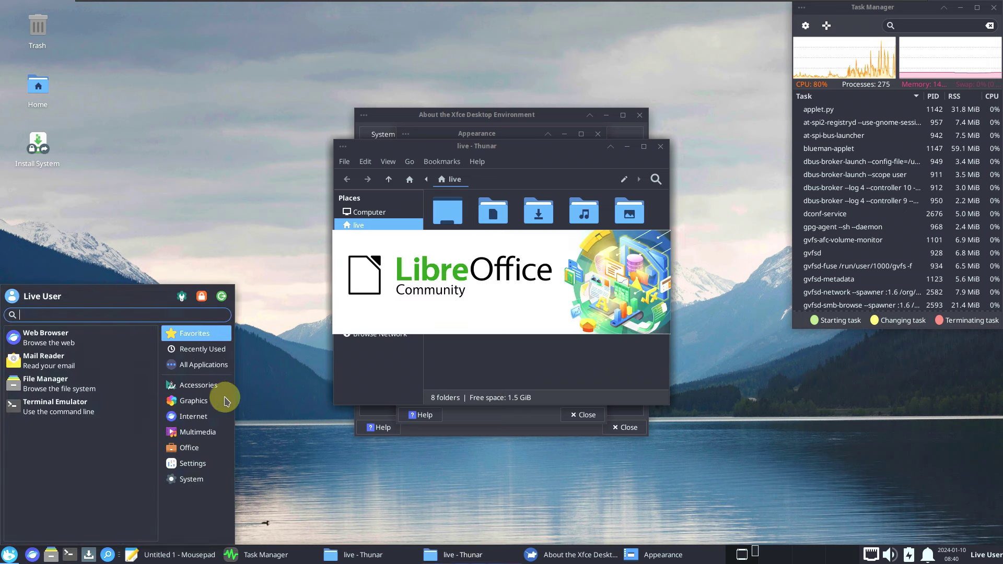
left_click(201, 402)
left_click(112, 373)
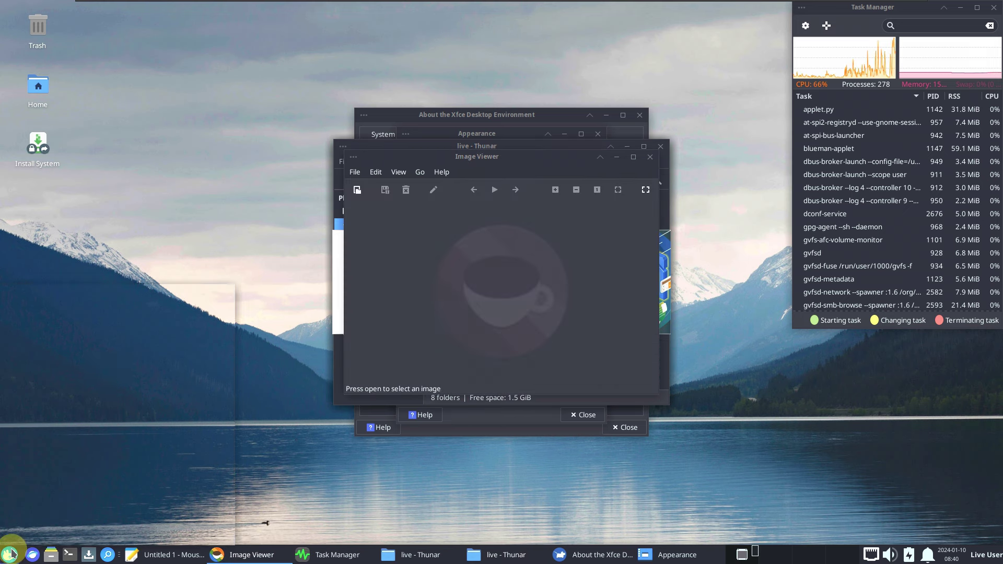
left_click(9, 554)
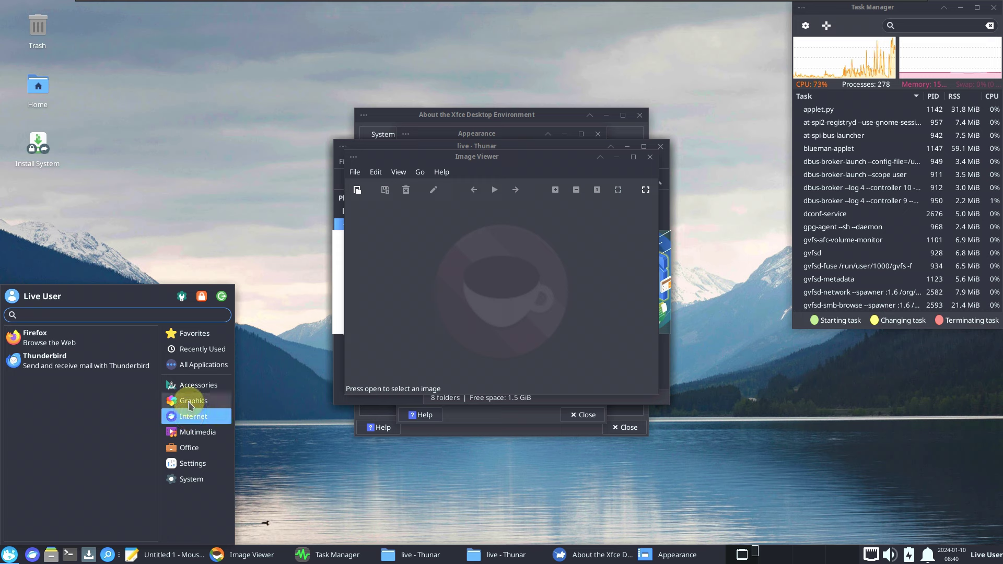
mouse_move(191, 407)
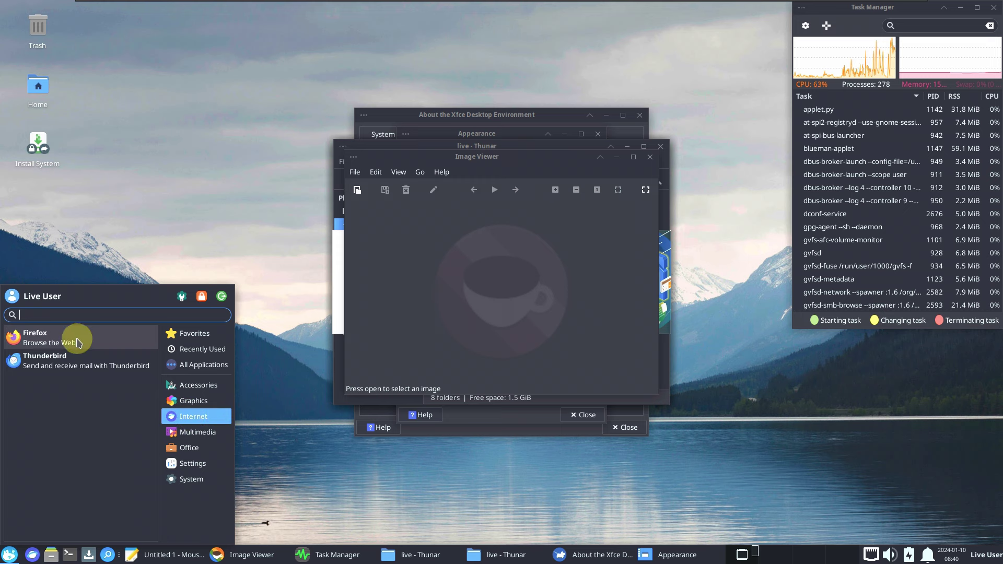
left_click(8, 555)
left_click(8, 555)
mouse_move(178, 415)
left_click(34, 338)
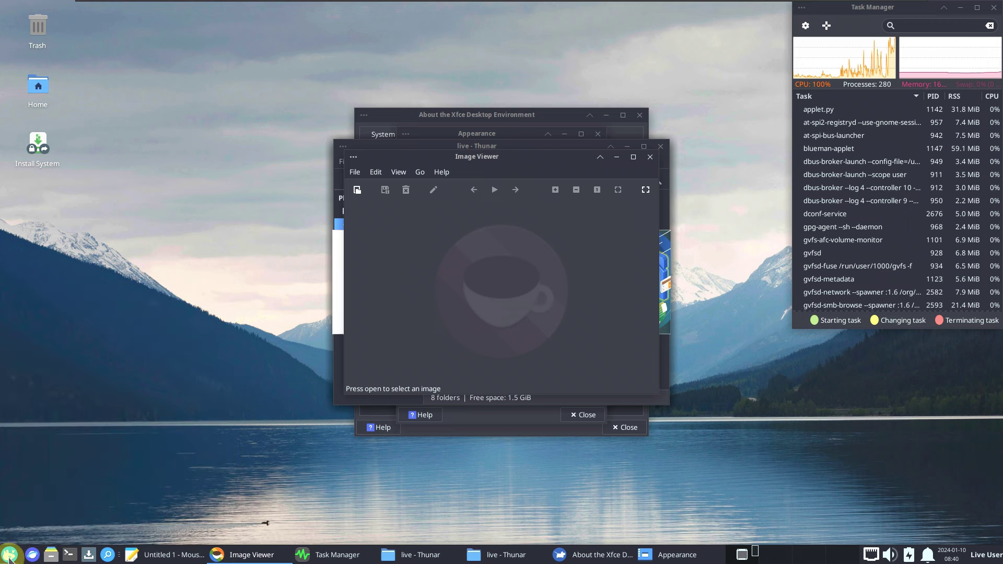
Start Parole Media Player from Multimedia and the PulseAudio volume control
left_click(8, 555)
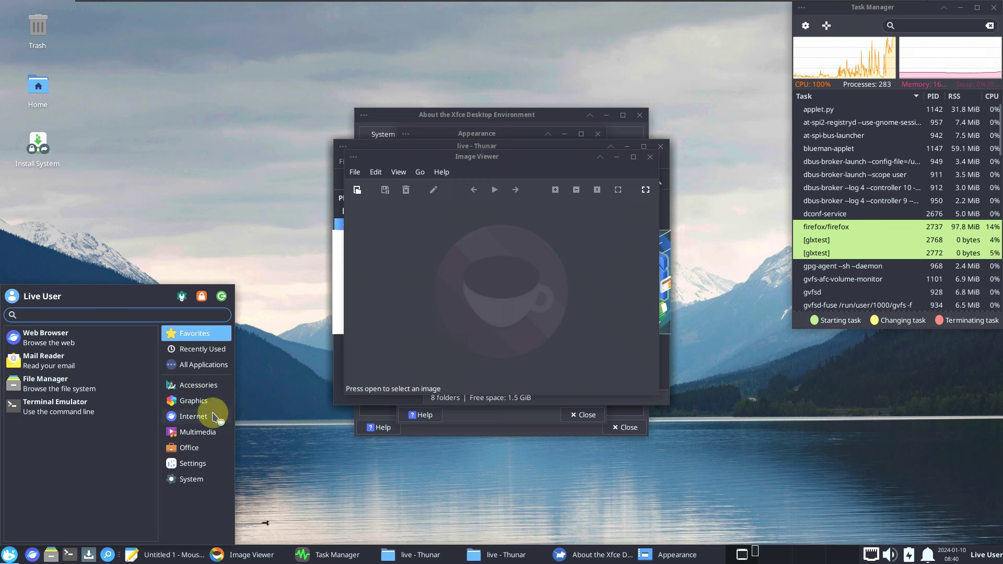
left_click(209, 436)
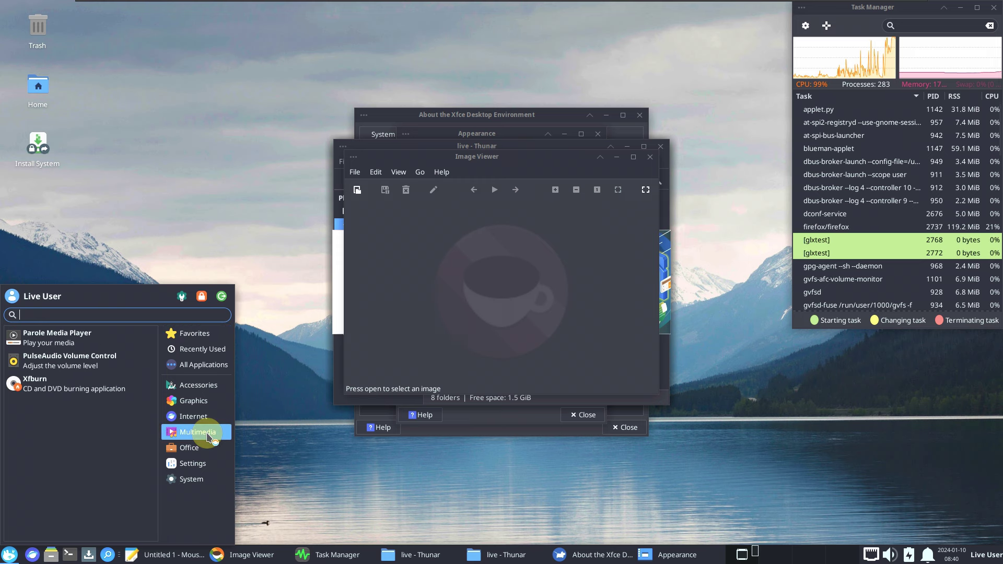
left_click(99, 337)
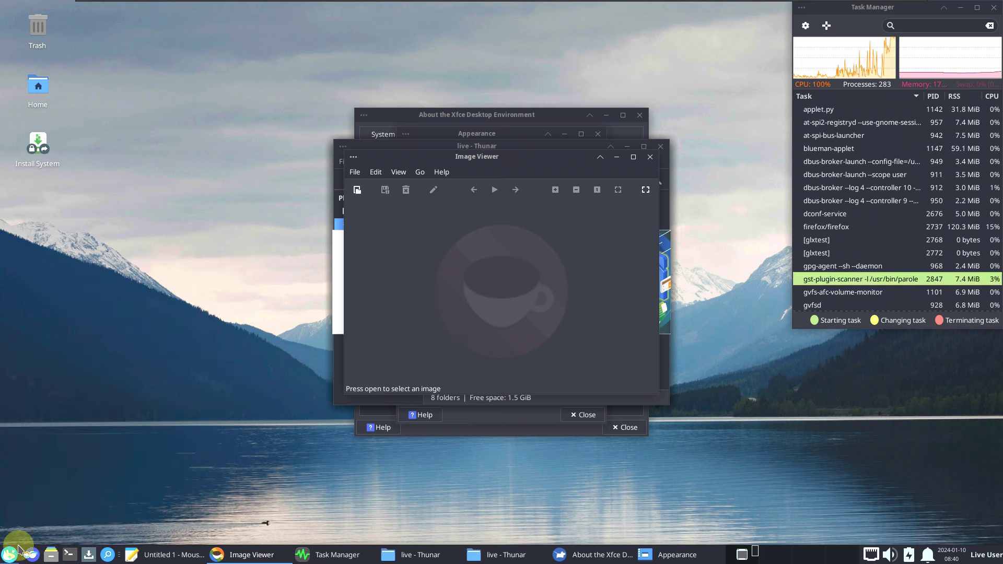
left_click(19, 549)
left_click(188, 435)
left_click(60, 342)
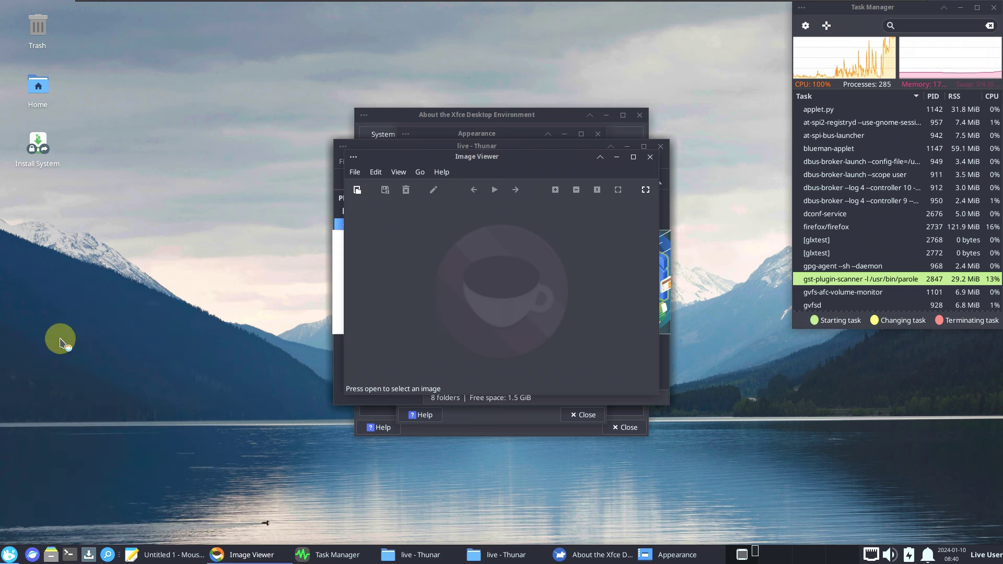
left_click(8, 555)
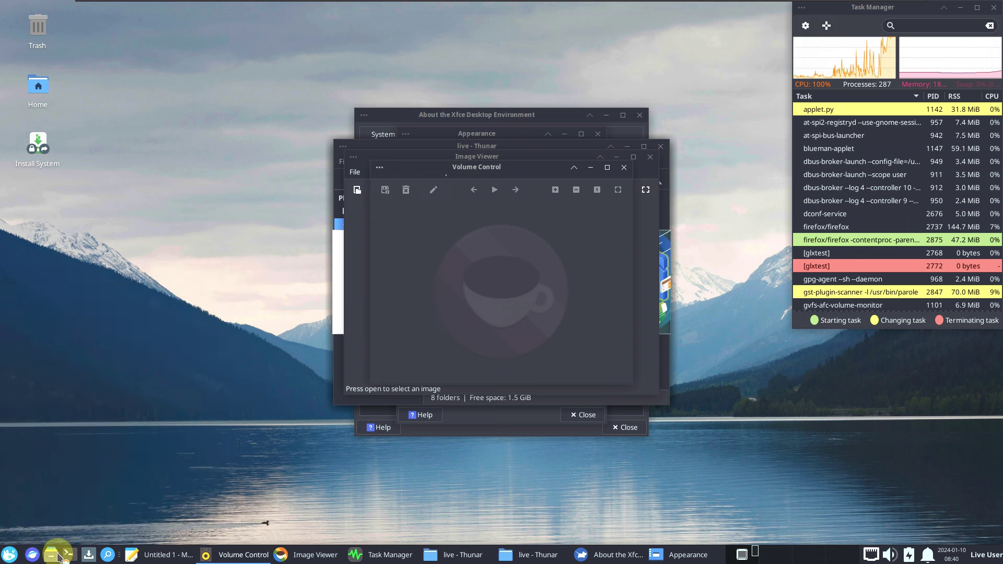
Launch LibreOffice Calc from the Office category
left_click(10, 555)
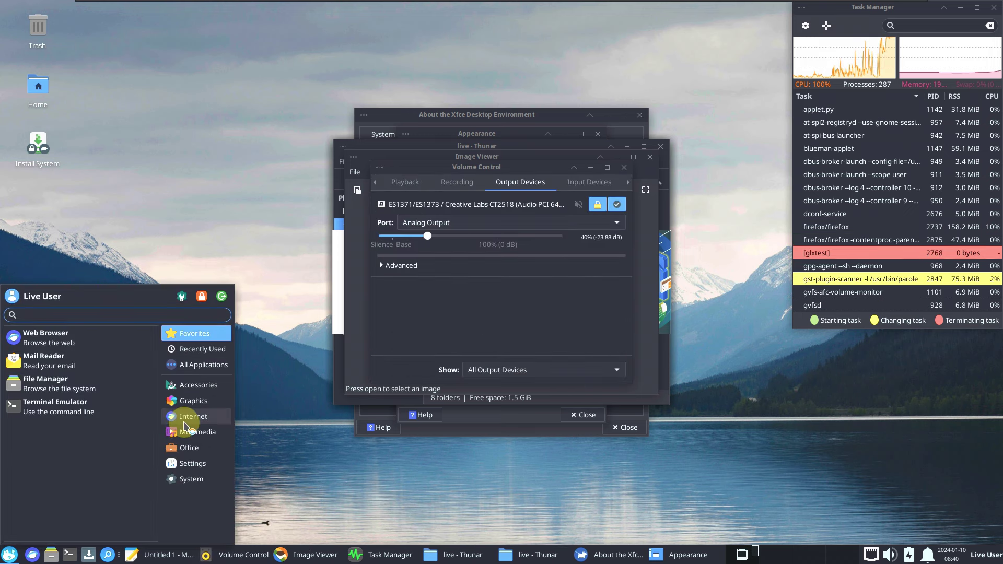
mouse_move(189, 434)
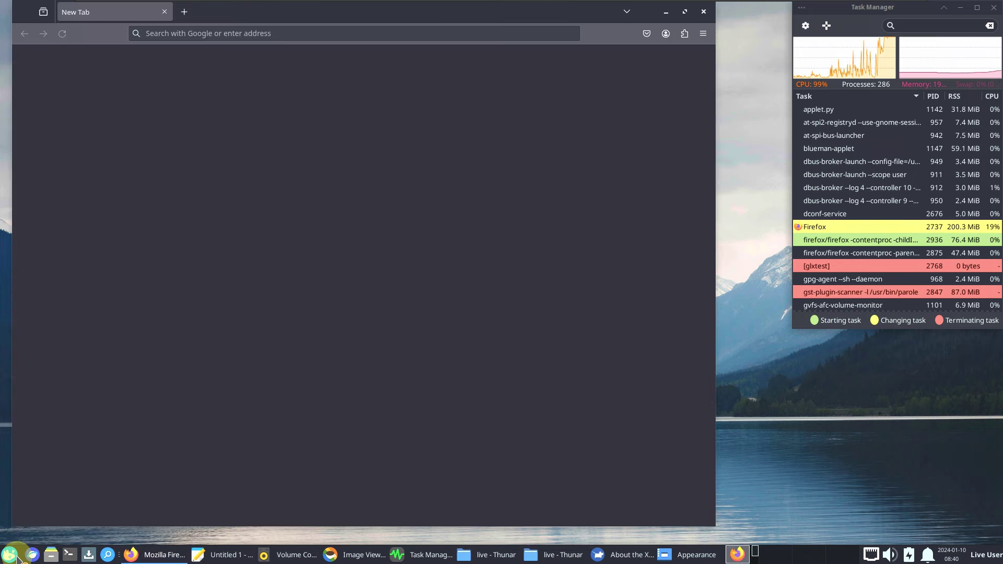
left_click(15, 555)
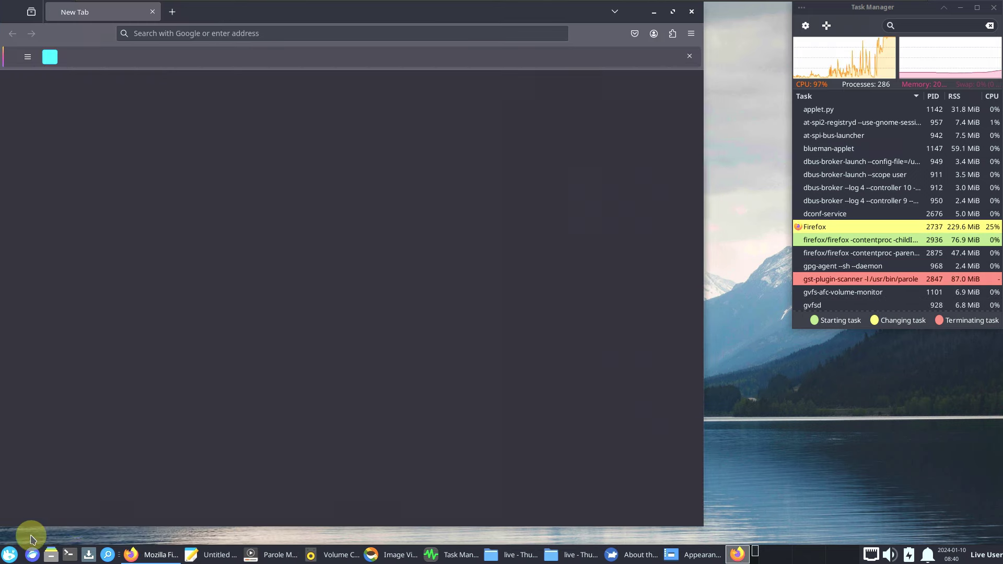
left_click(11, 554)
left_click(188, 447)
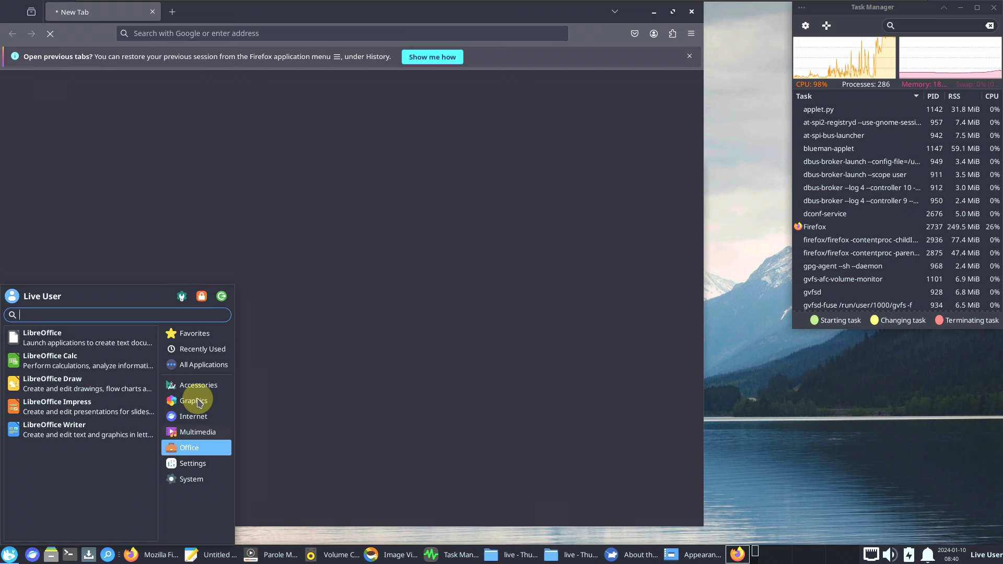
left_click(68, 358)
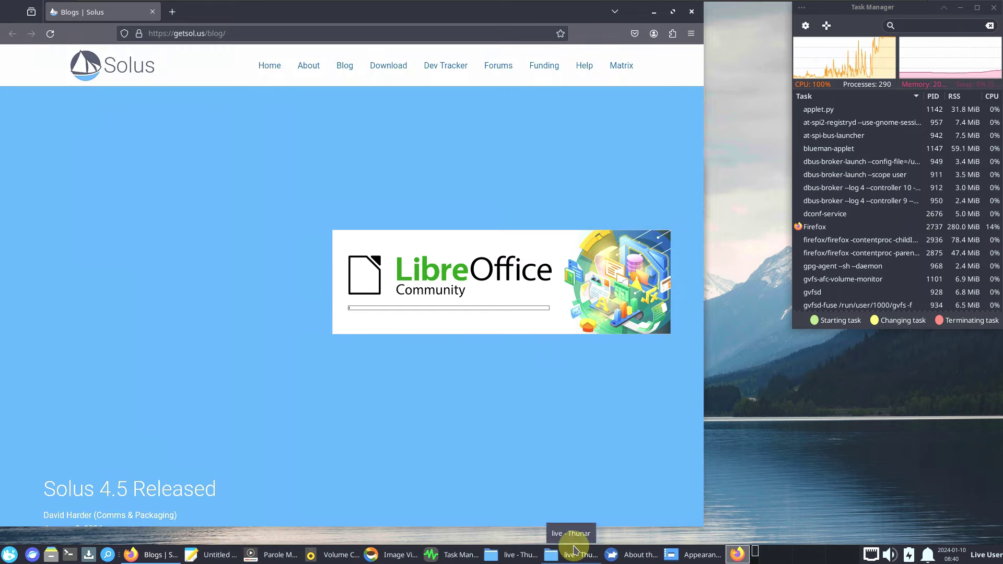
Browse the Multimedia, Office and Settings app lists, scrolling through Settings, then dismiss the menu
left_click(11, 555)
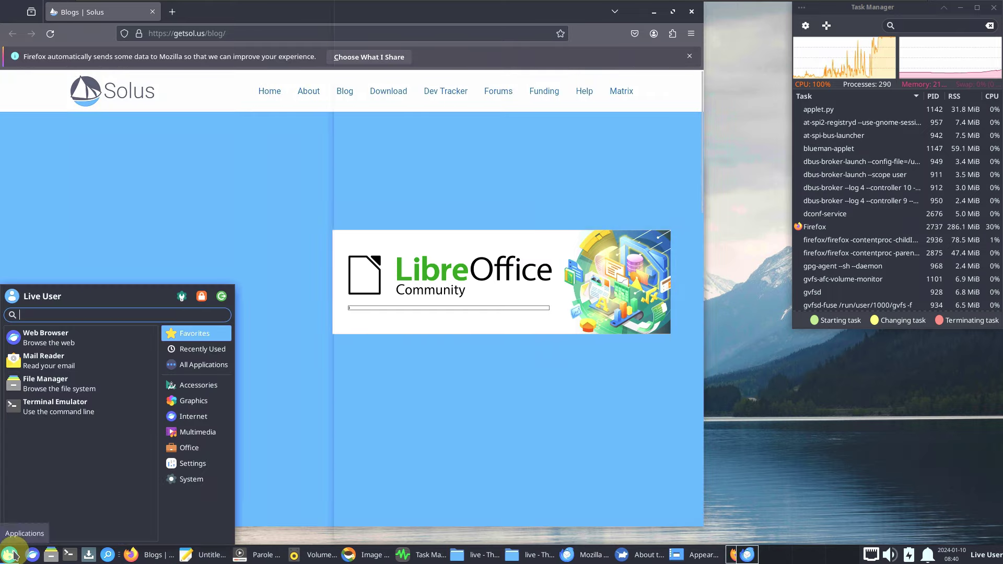
left_click(195, 437)
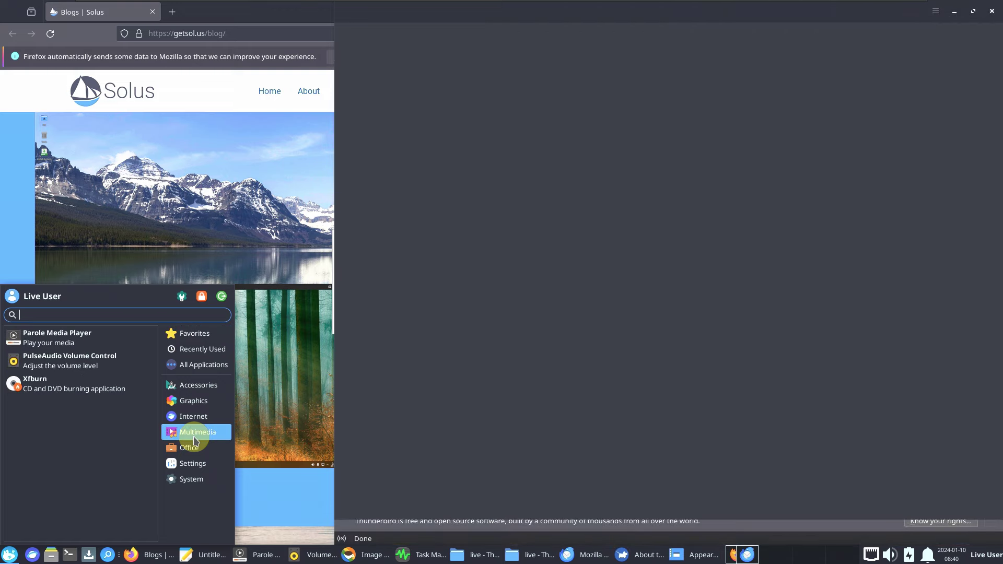
left_click(196, 447)
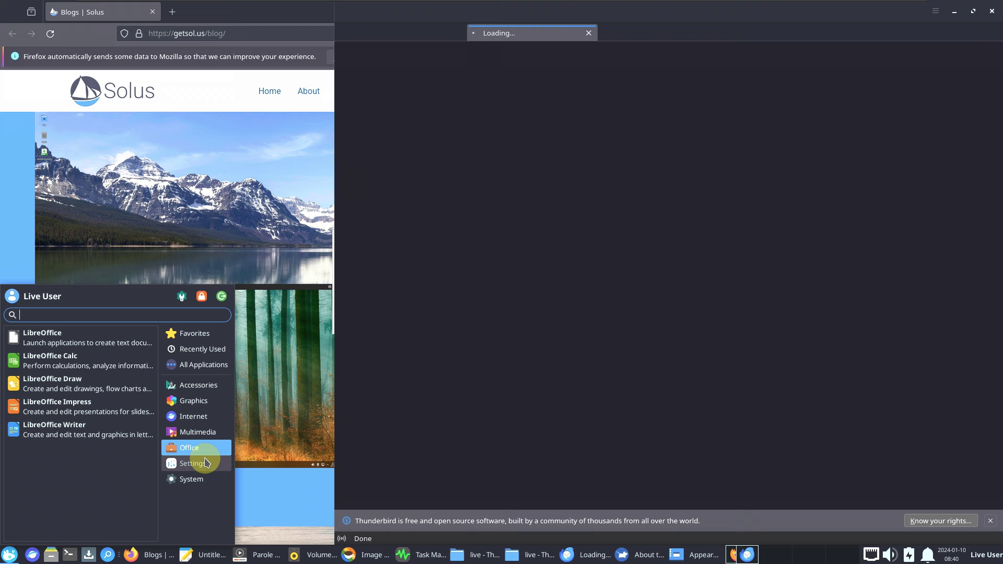
left_click(205, 463)
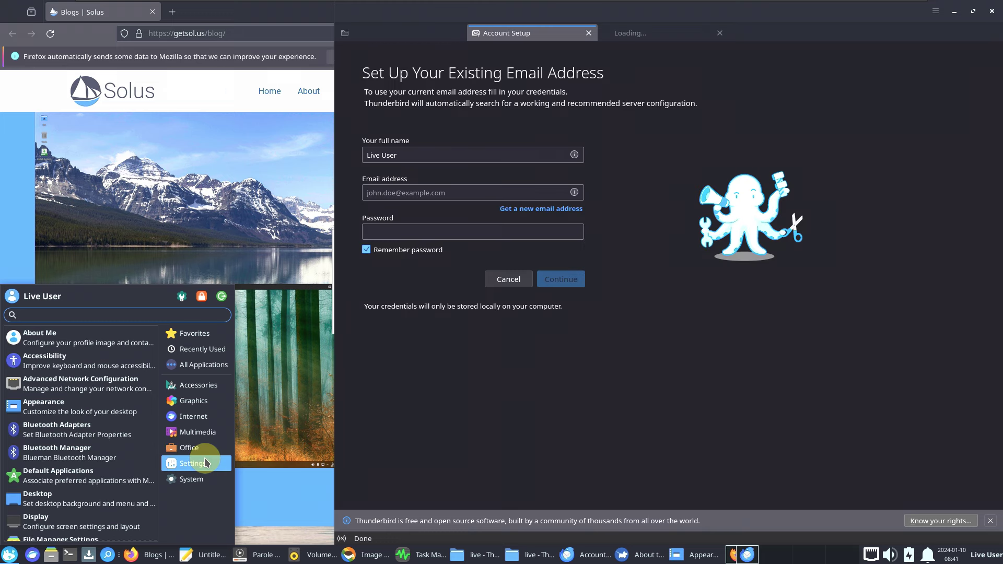
scroll(119, 434, "down", 3)
scroll(119, 434, "down", 2)
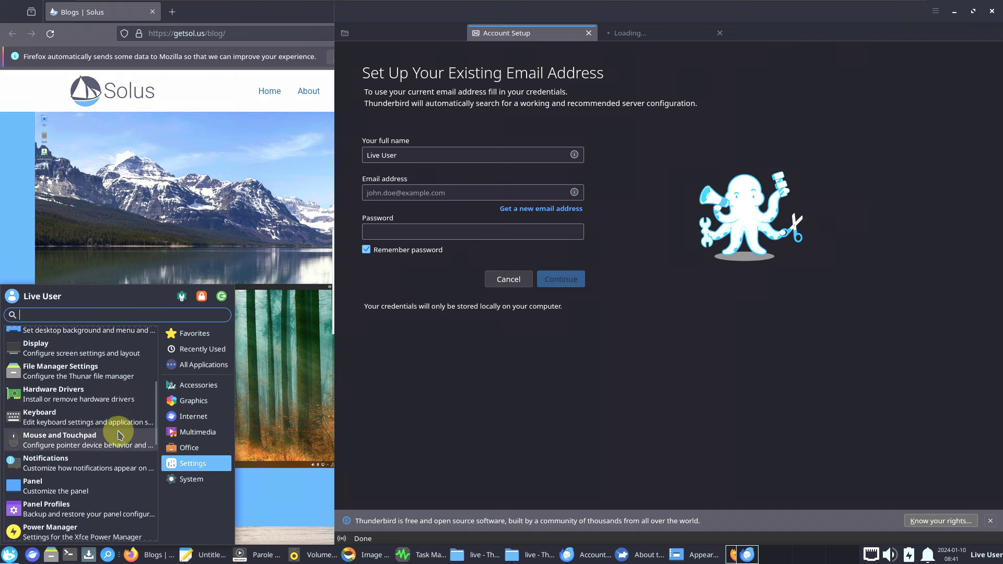
left_click(118, 426)
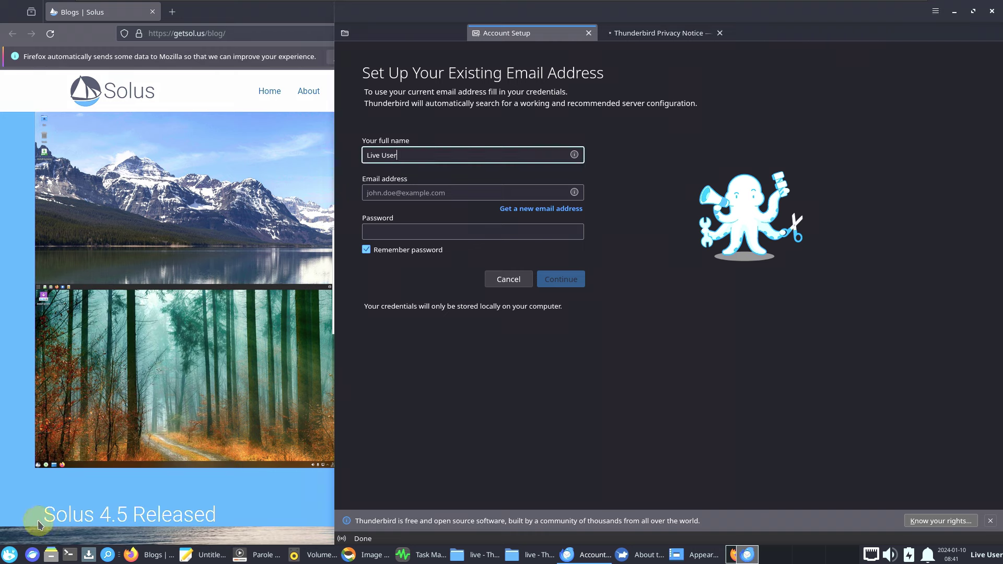
Bring the Solus blog page forward and look through the Office and Settings lists again
left_click(10, 555)
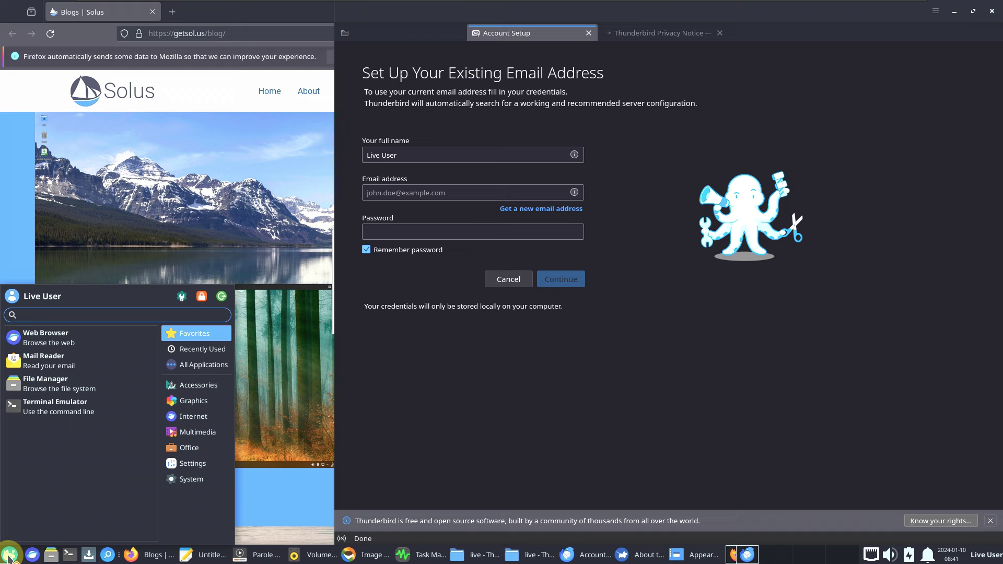
left_click(207, 452)
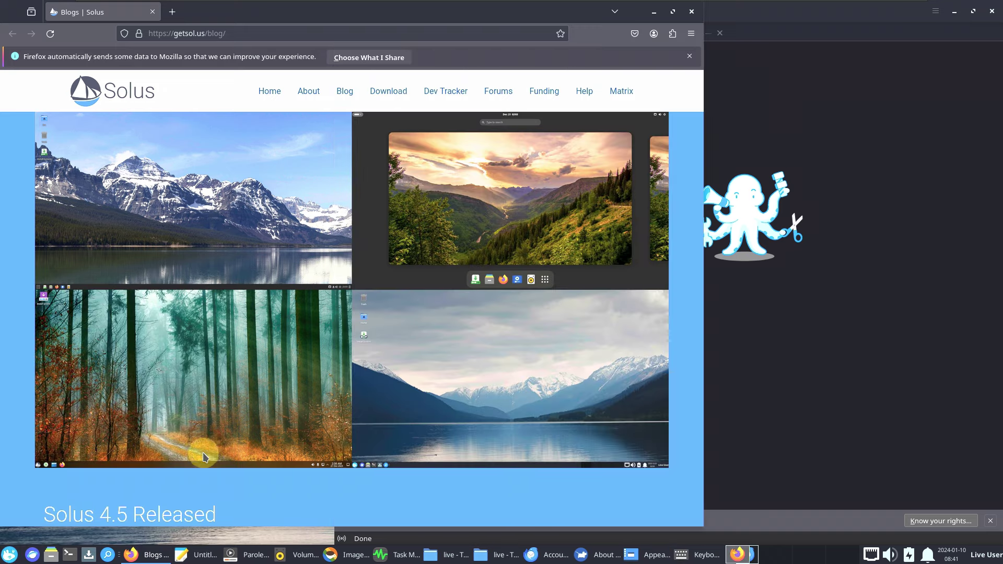
left_click(9, 554)
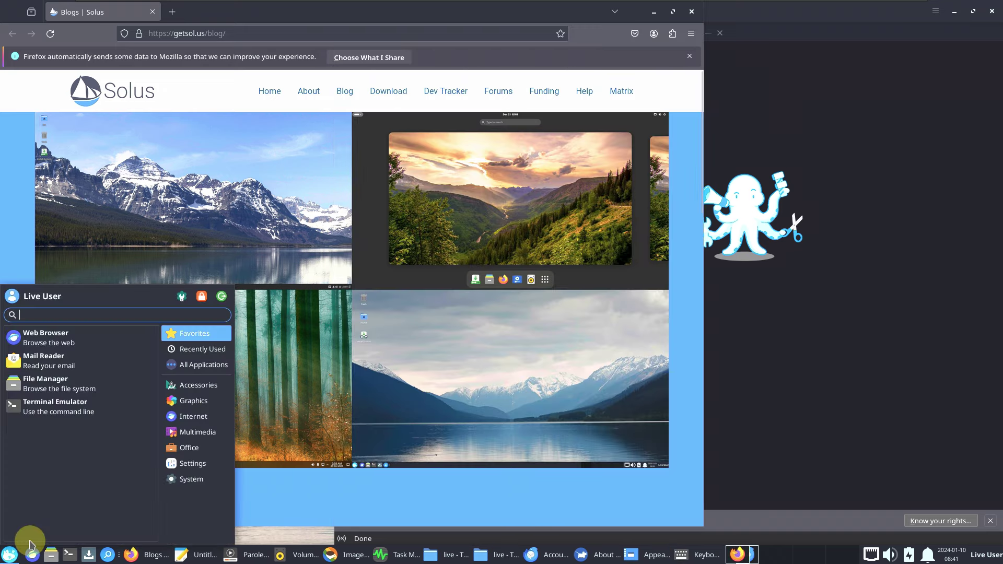
left_click(198, 448)
left_click(218, 464)
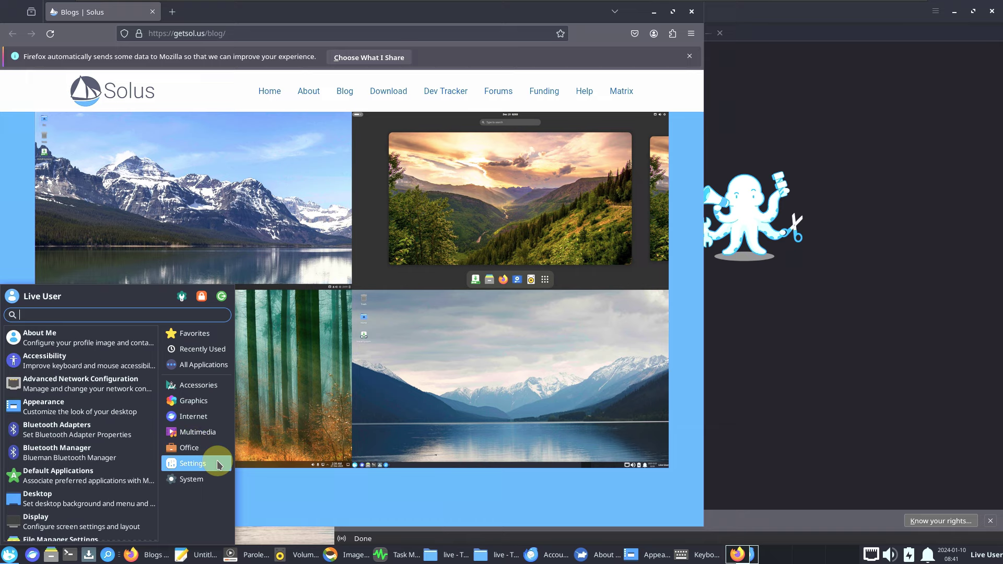
scroll(110, 403, "down", 5)
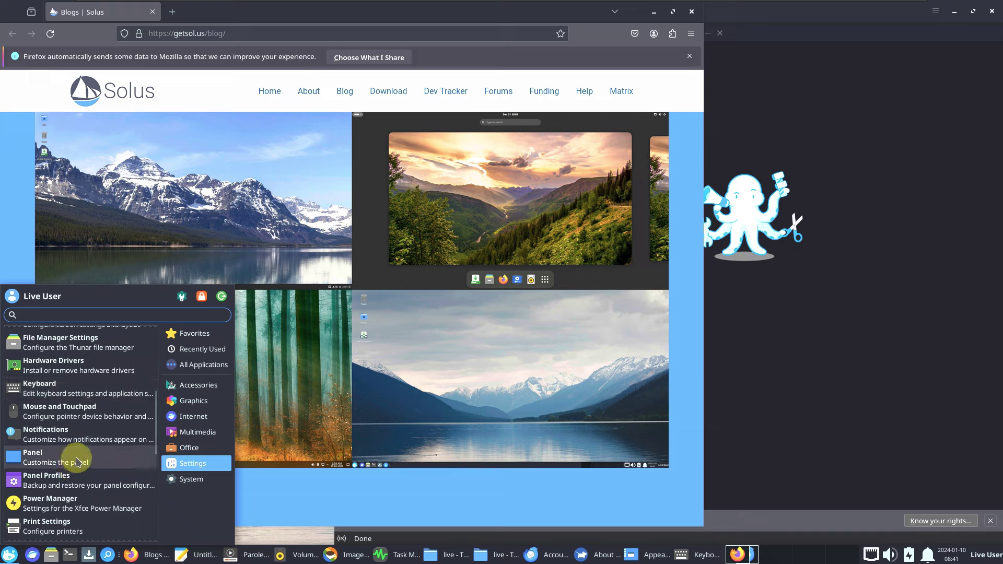
key("Escape")
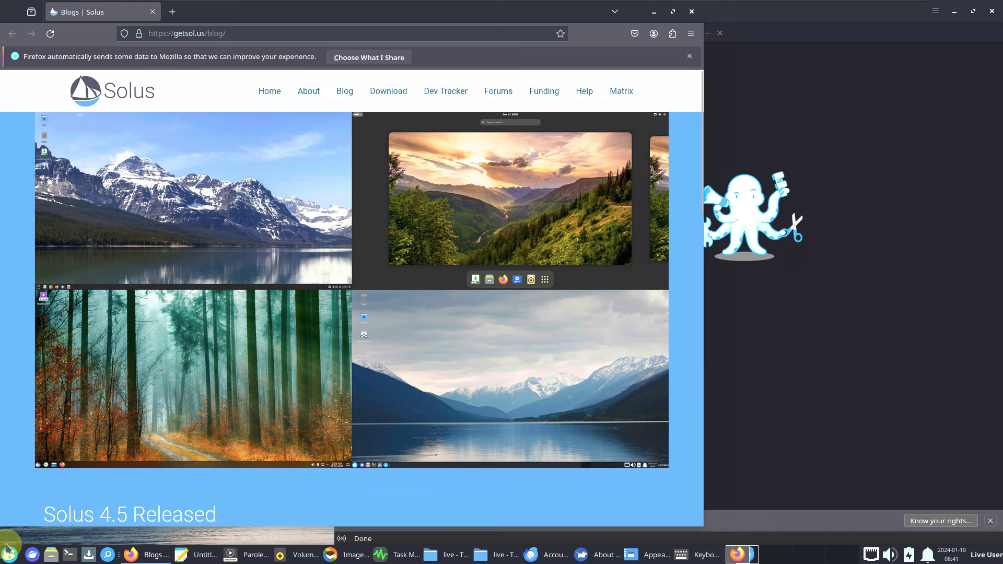
left_click(10, 555)
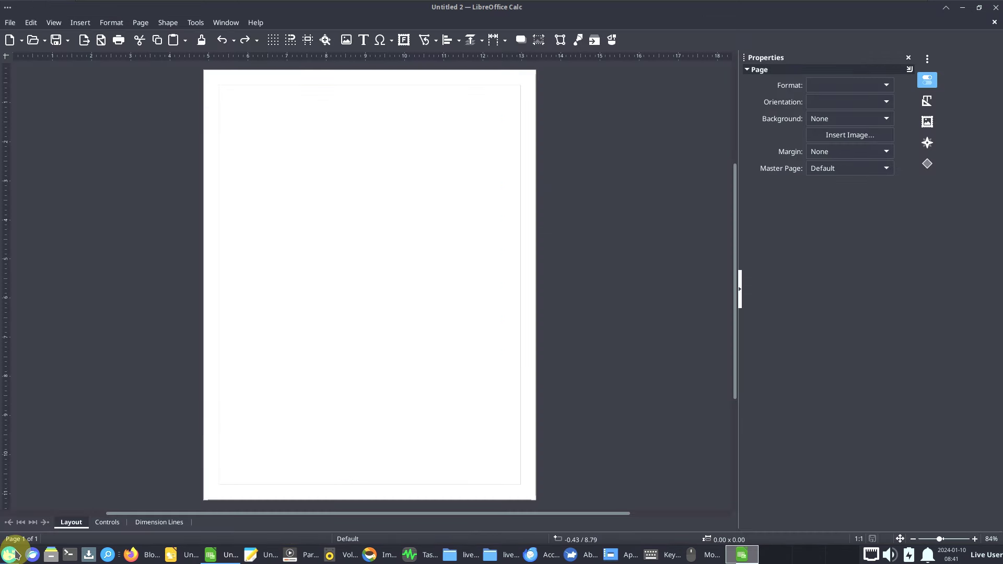
Browse the Office and System categories of the applications menu
left_click(9, 555)
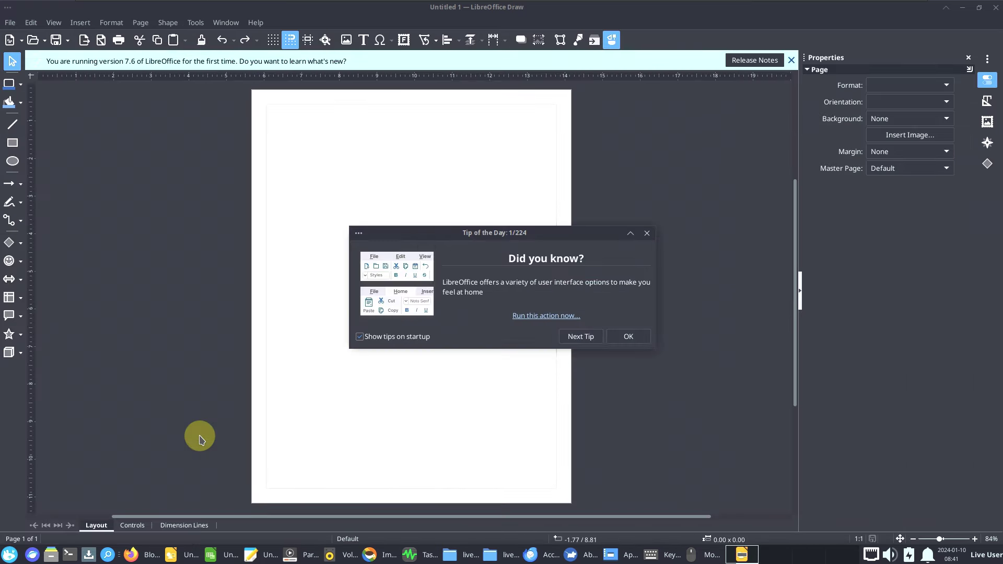
left_click(10, 554)
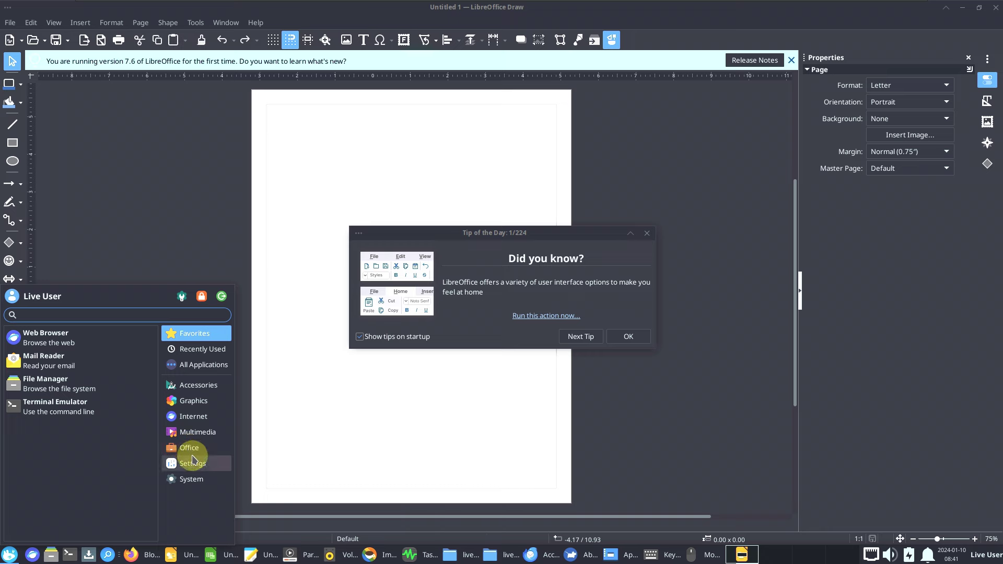
left_click(193, 449)
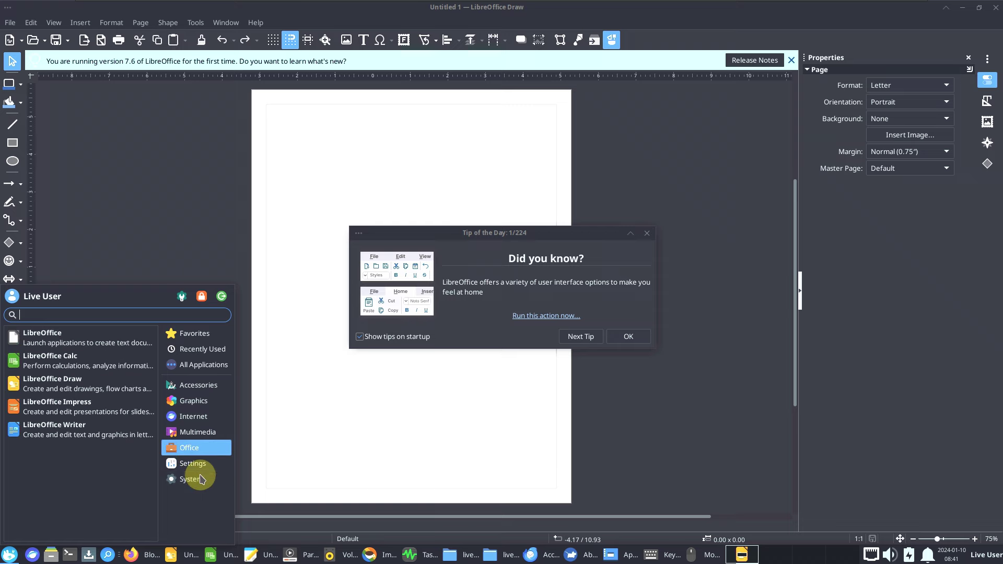
left_click(191, 479)
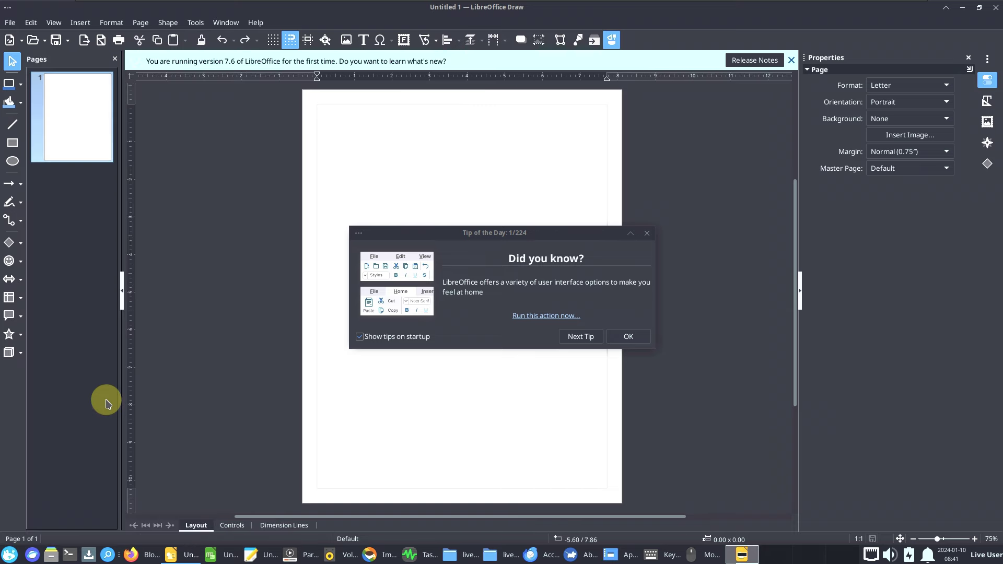
Launch GParted from the System tools and maximize the Task Manager window
left_click(9, 554)
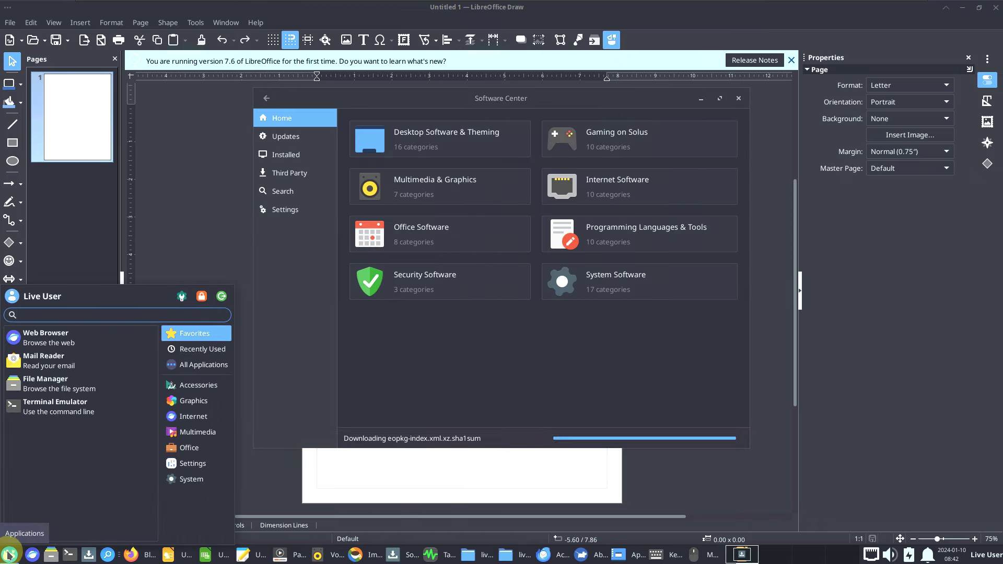
left_click(174, 480)
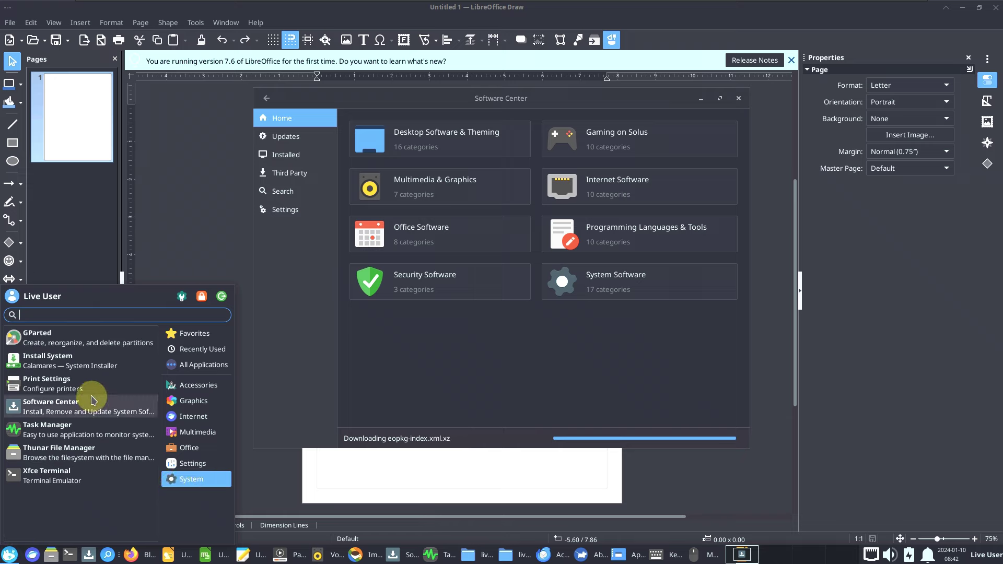
left_click(95, 344)
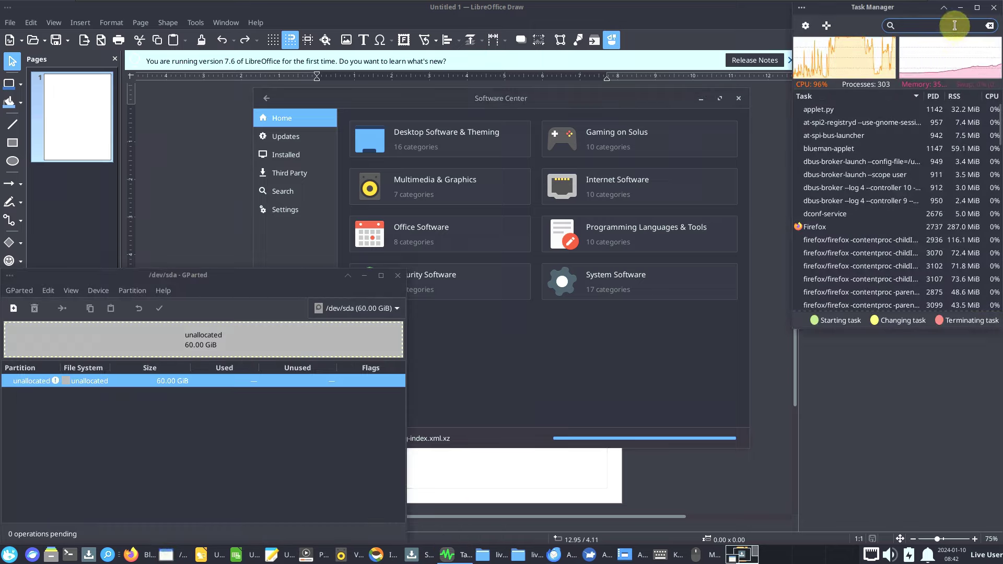
left_click(976, 7)
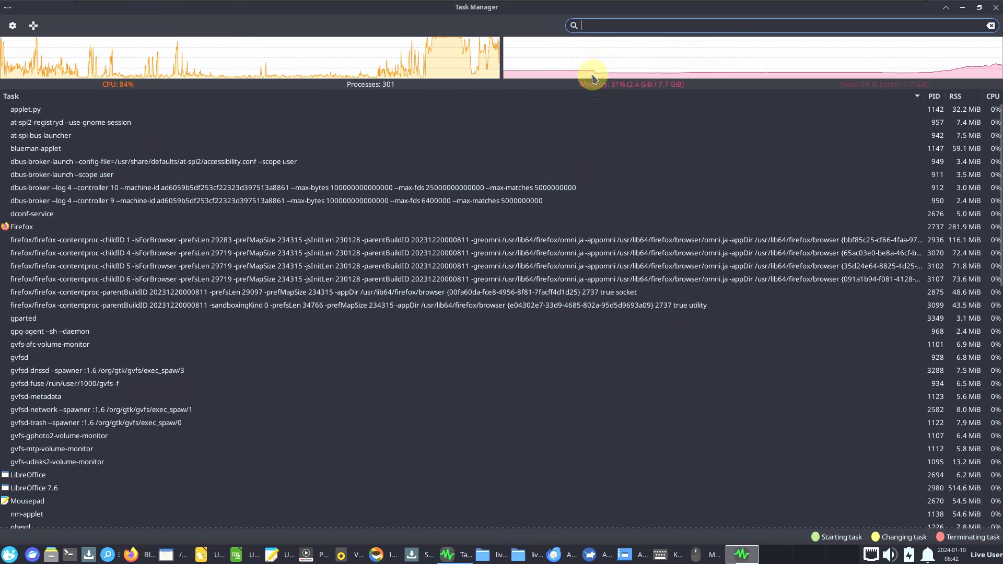
Select the applet.py process, scroll the process list, then restore Task Manager to a smaller window
left_click(676, 110)
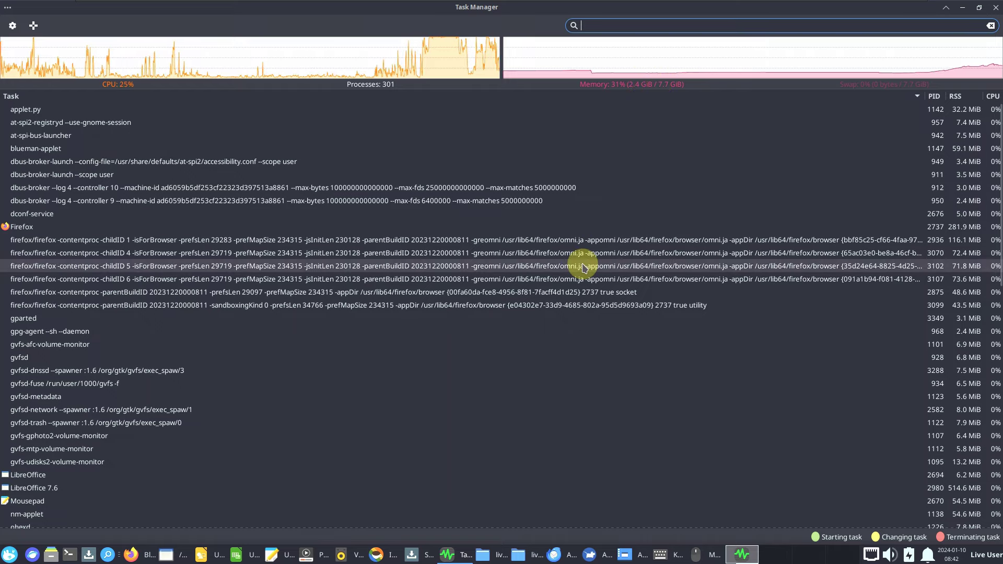
scroll(575, 251, "down", 15)
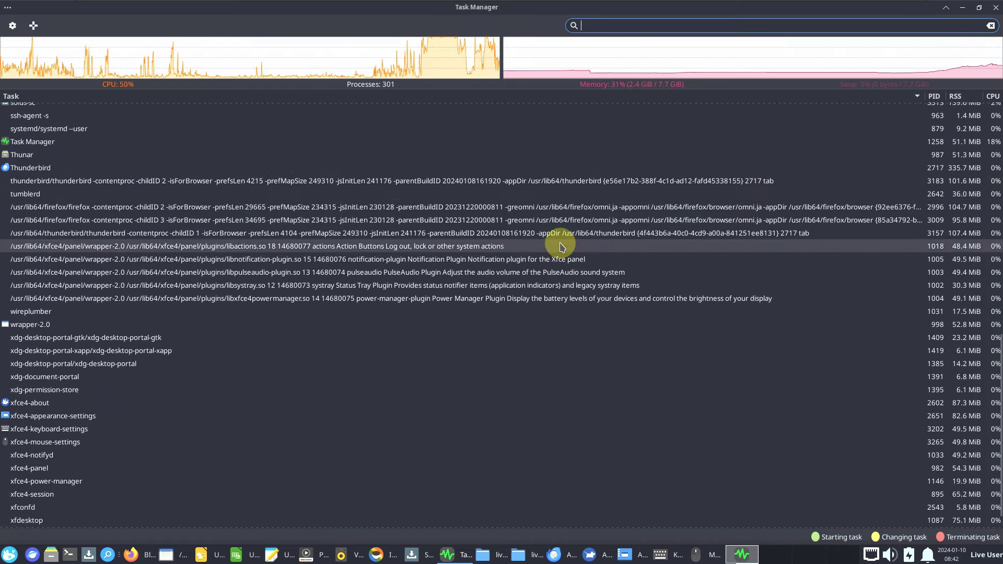
scroll(538, 293, "up", 6)
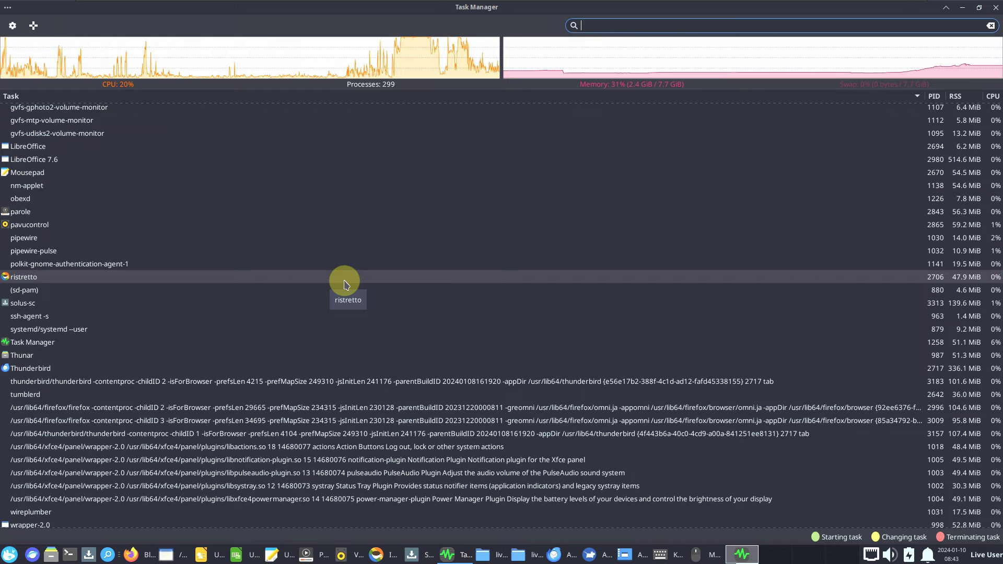
left_click(979, 8)
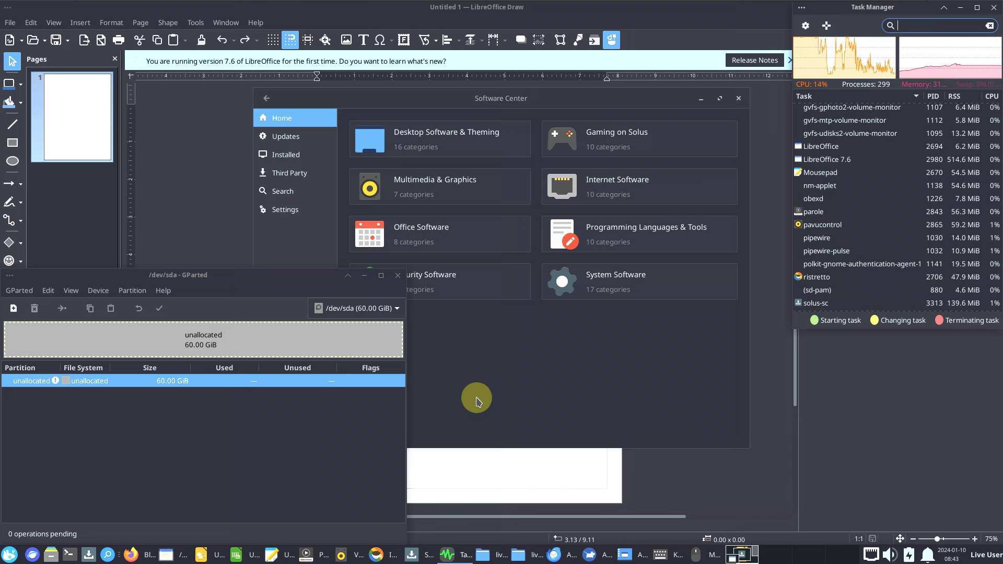
Raise Software Center, GParted, Draw, Volume Control, Task Manager and the live home folder in turn
left_click(476, 401)
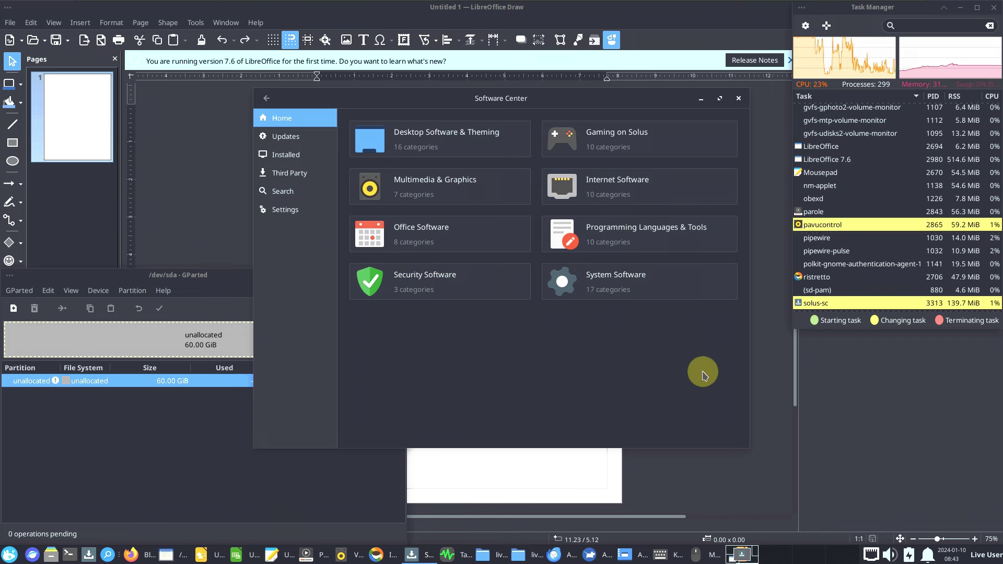
left_click(131, 275)
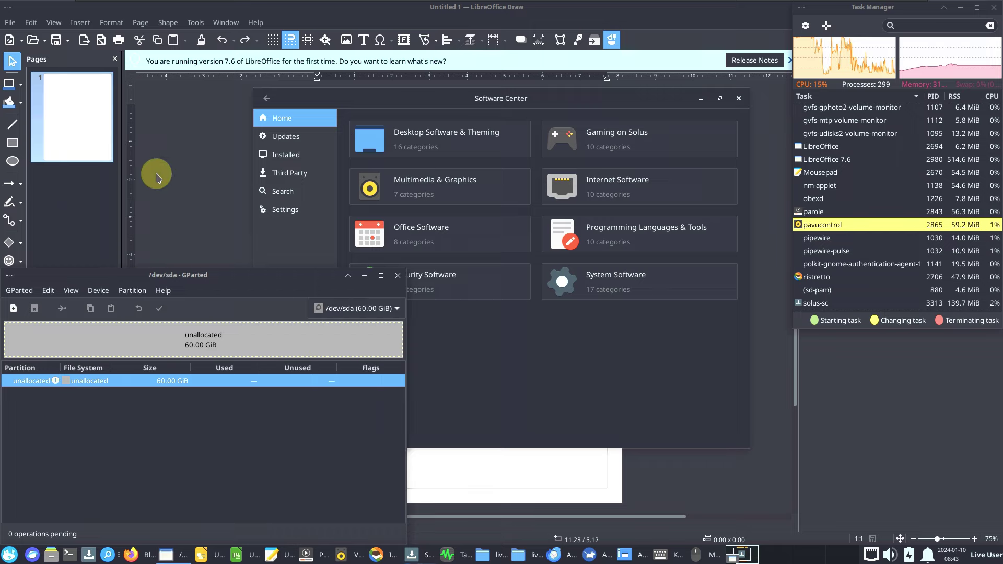
double_click(370, 9)
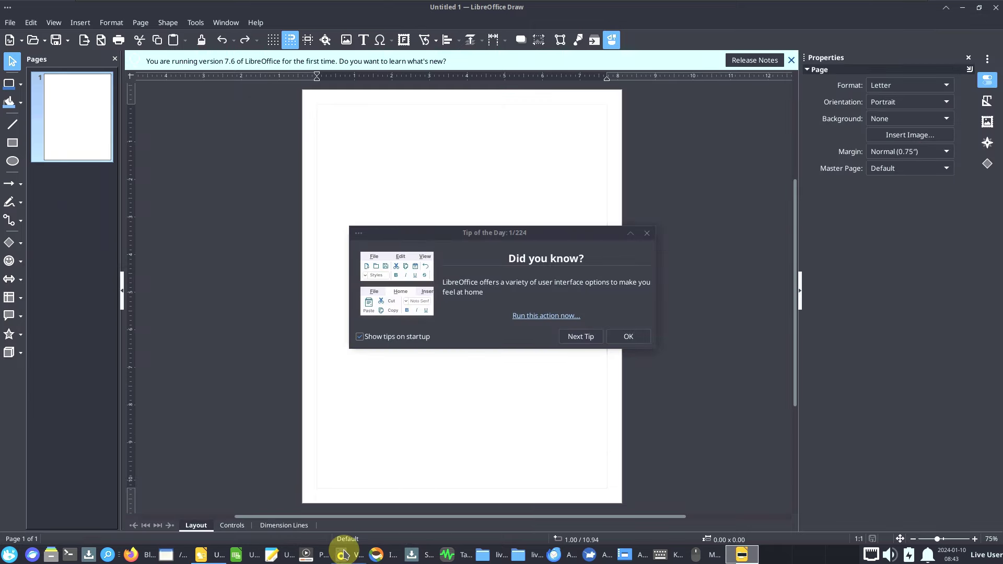
left_click(343, 555)
left_click(421, 555)
left_click(457, 554)
left_click(531, 556)
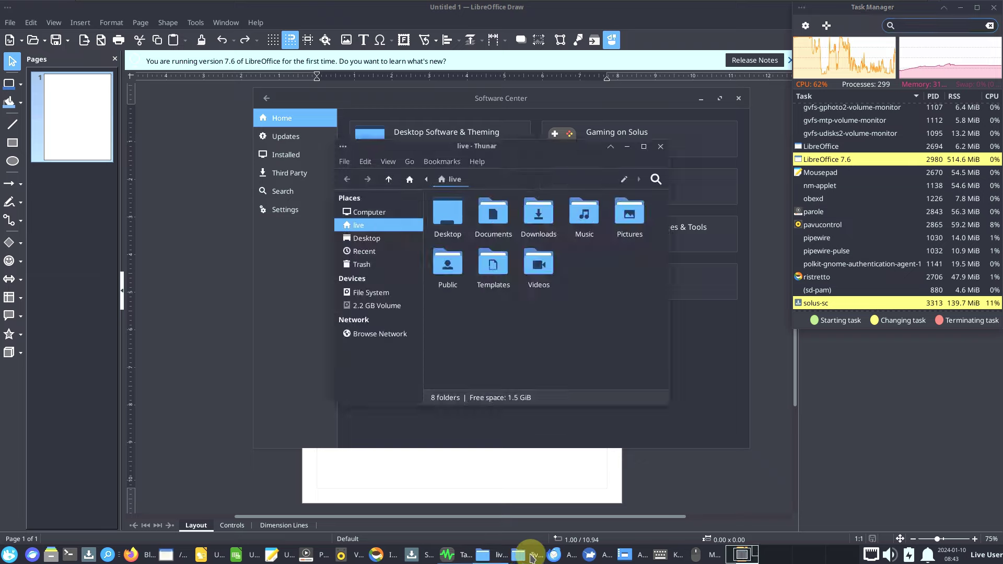
left_click(554, 555)
left_click(595, 555)
left_click(632, 554)
left_click(658, 558)
left_click(702, 554)
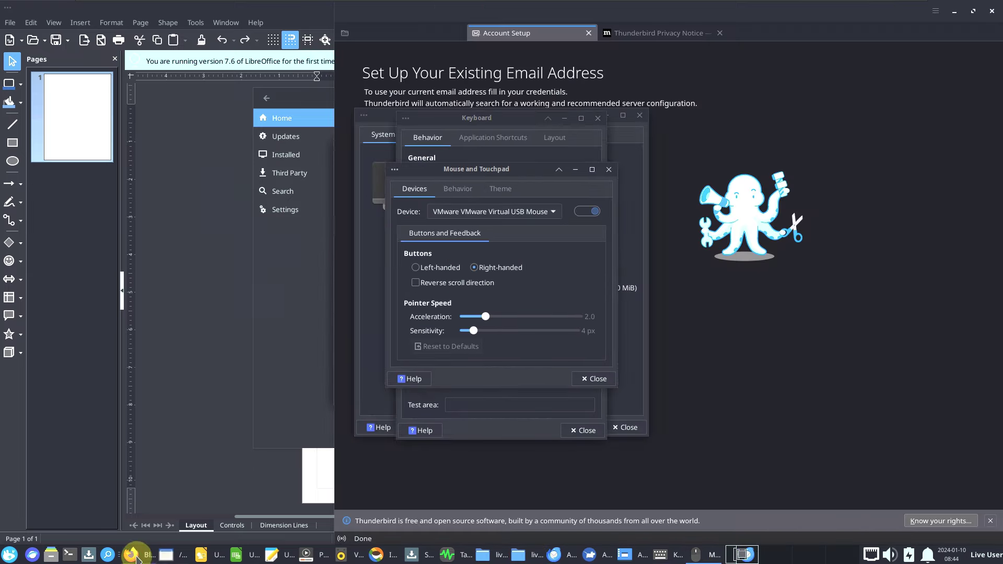
Cycle through every taskbar window from the Firefox blog to Task Manager, ending on the live home folder
left_click(134, 557)
left_click(175, 555)
left_click(211, 555)
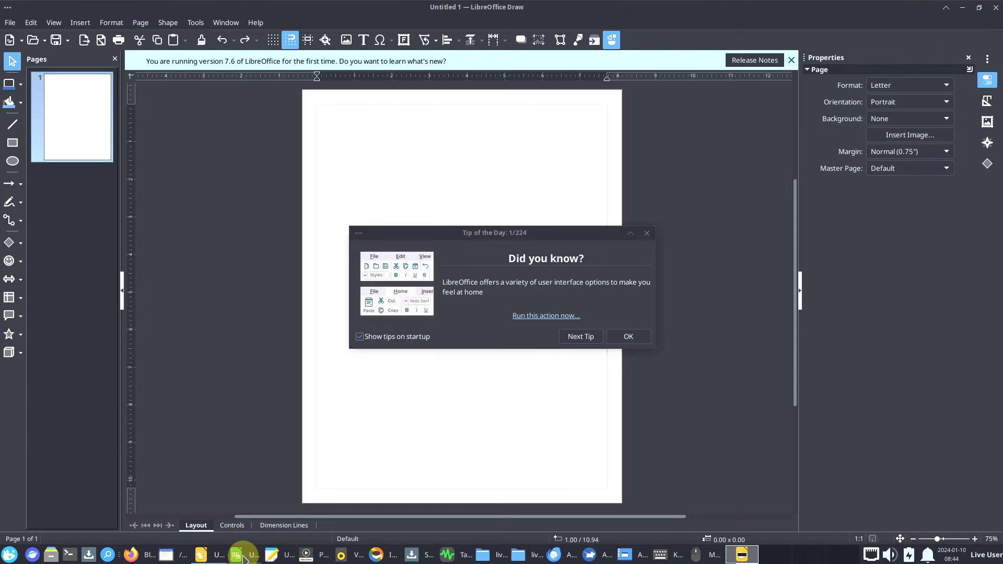
left_click(243, 558)
left_click(284, 556)
left_click(313, 559)
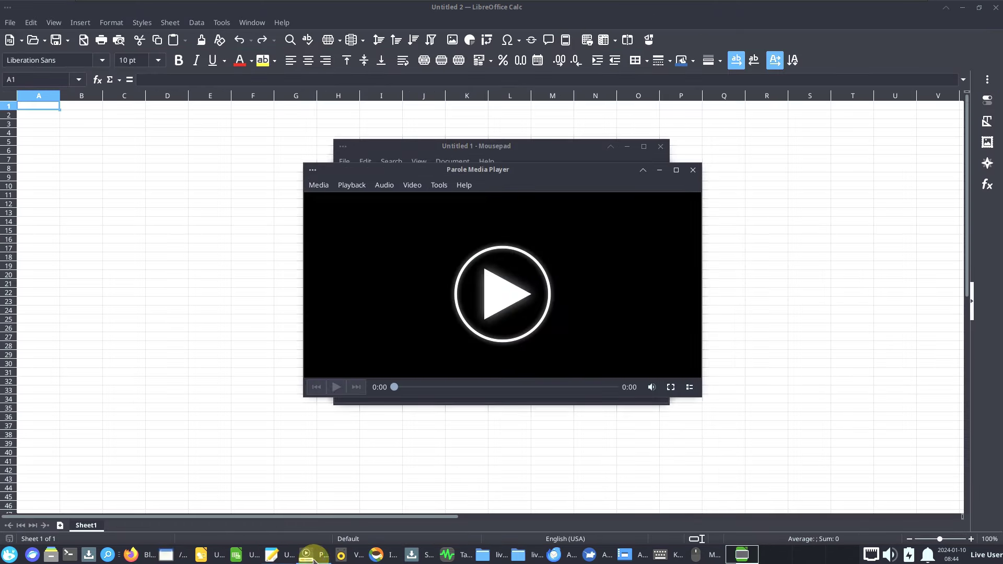
left_click(348, 557)
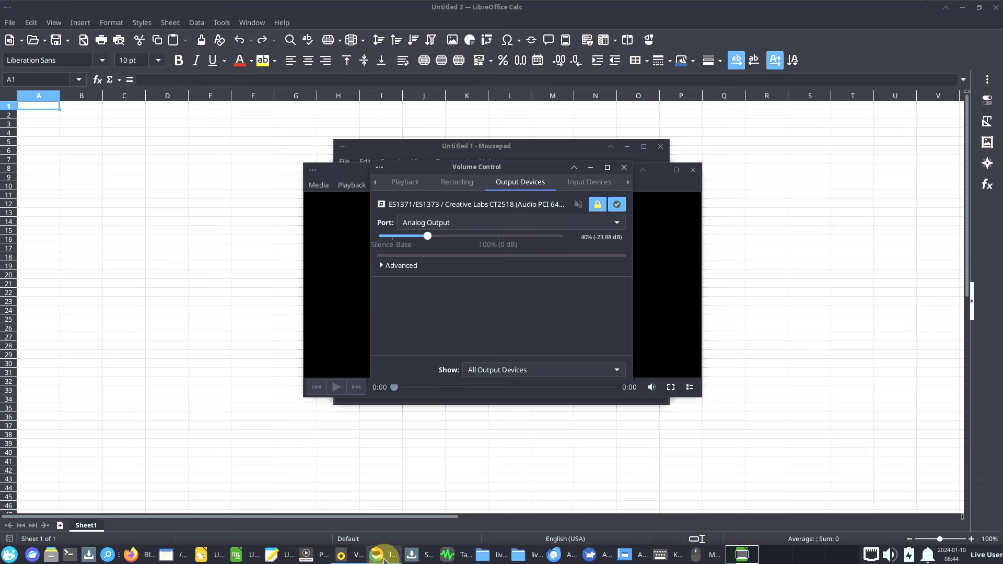
left_click(386, 558)
left_click(411, 558)
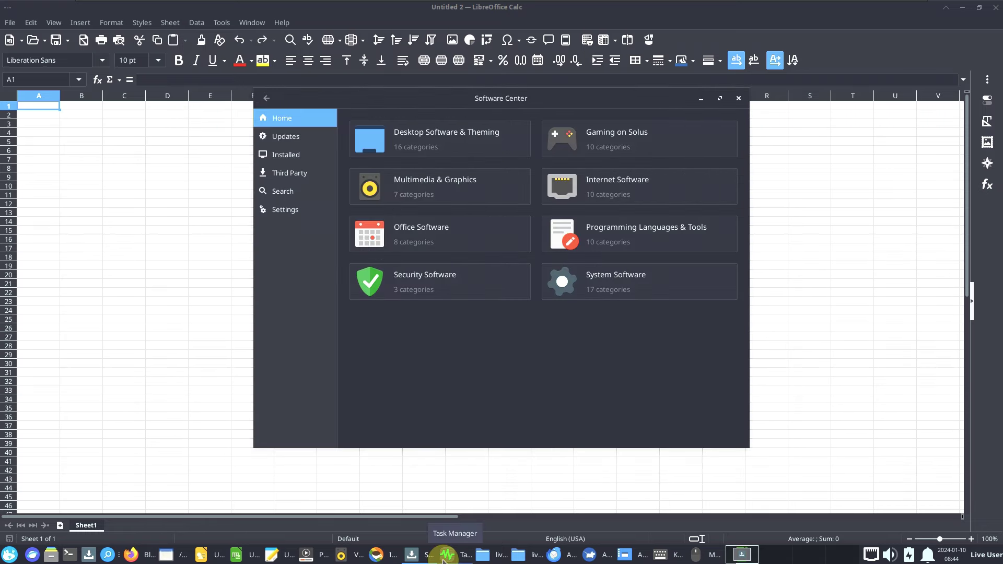
left_click(443, 557)
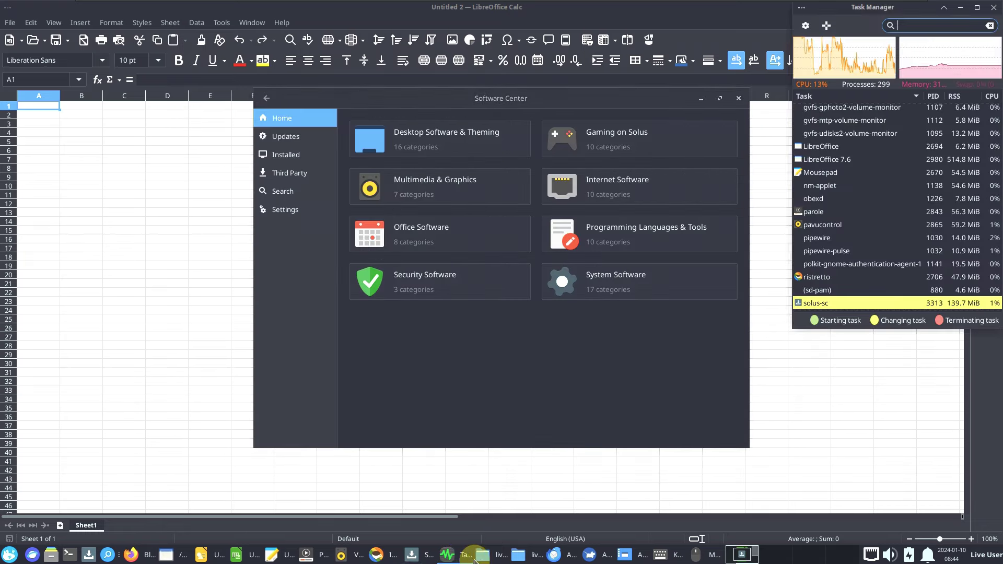
left_click(517, 557)
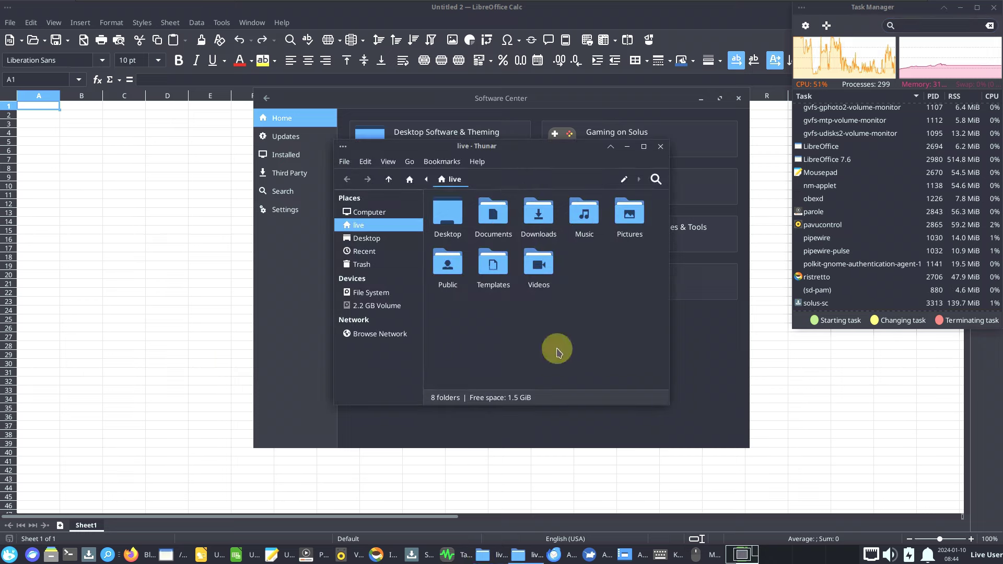
Close the duplicate live home-folder window
left_click(661, 146)
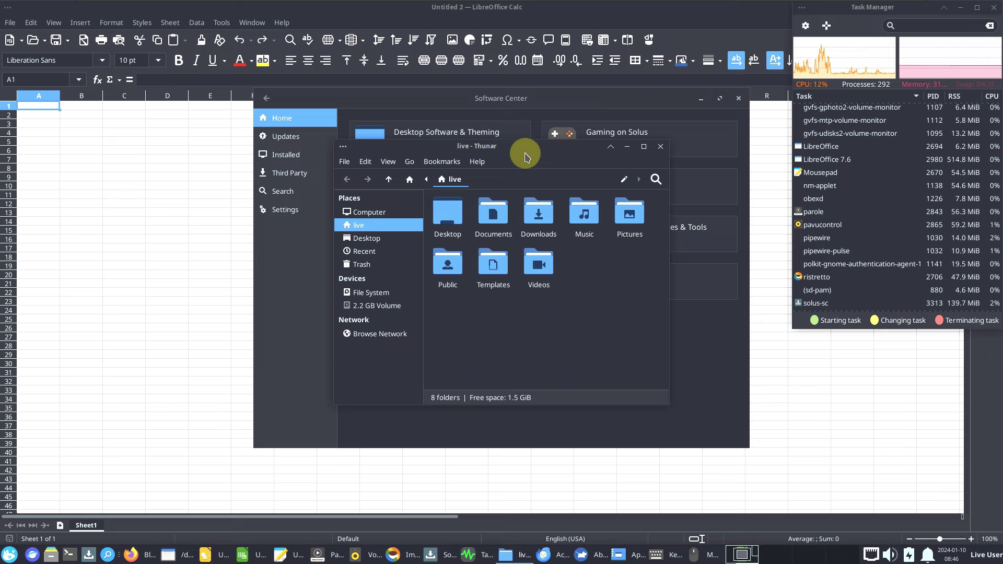
Shift Software Center left and check LibreOffice 7.6.4.1 in Calc's About dialog
left_click(512, 99)
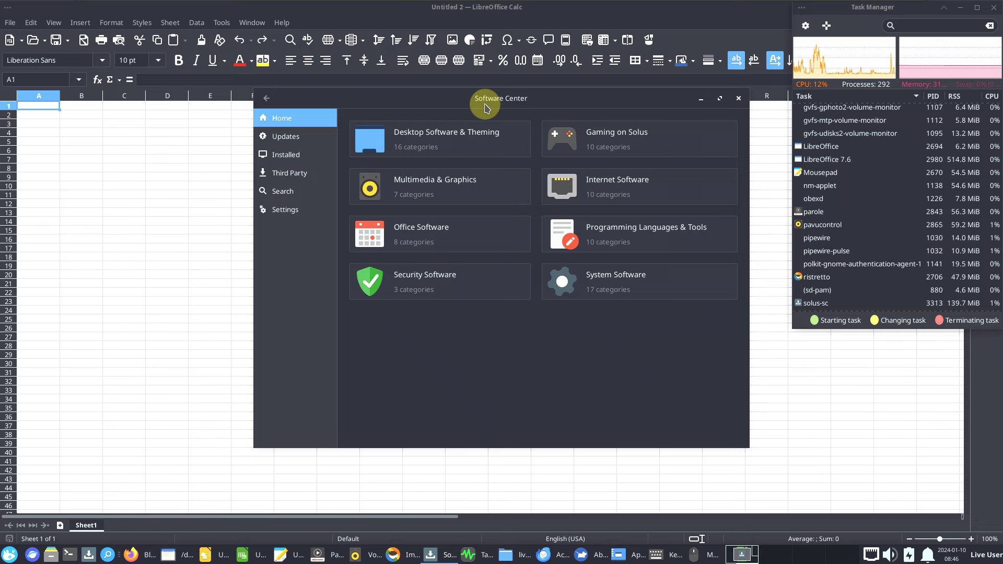
left_click_drag(633, 99, 569, 98)
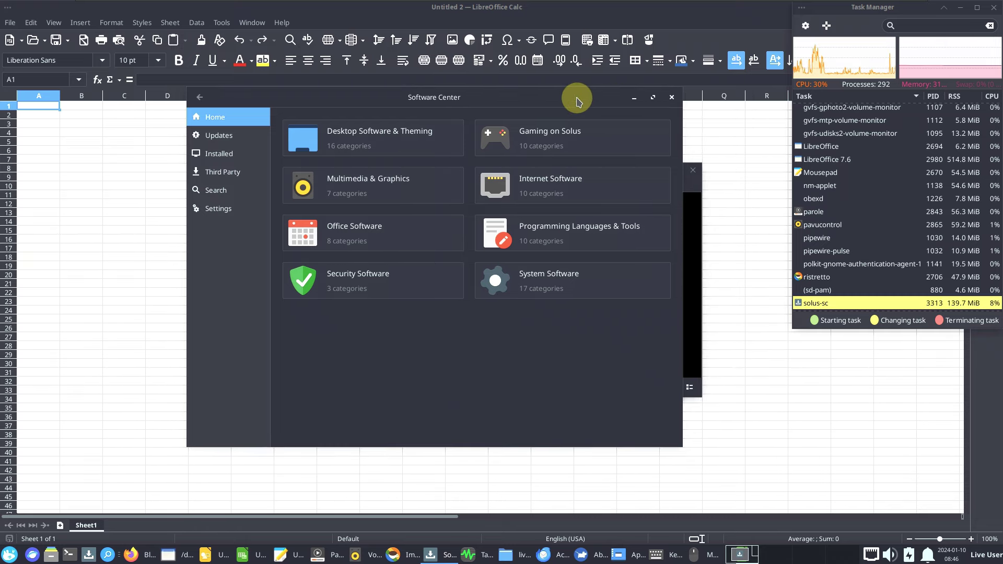
left_click(279, 28)
left_click(279, 23)
left_click(329, 215)
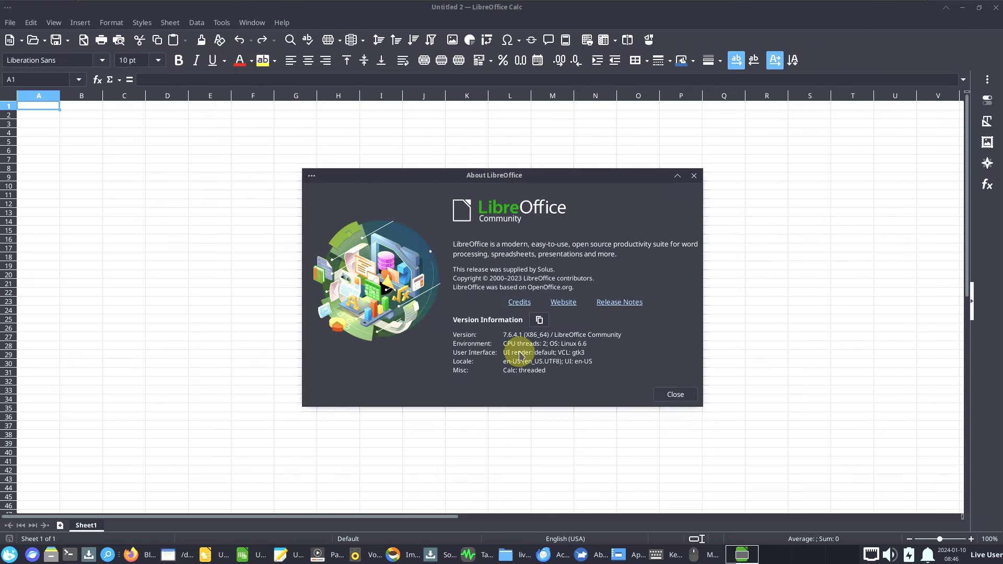
left_click(685, 395)
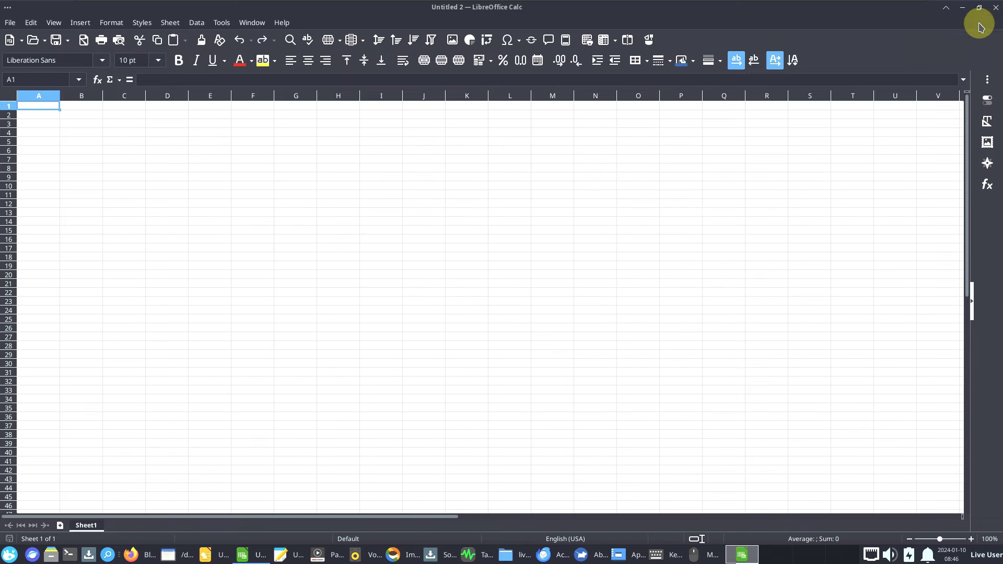
Close Calc, Draw with its leftover Tip of the Day, and Firefox
left_click(994, 12)
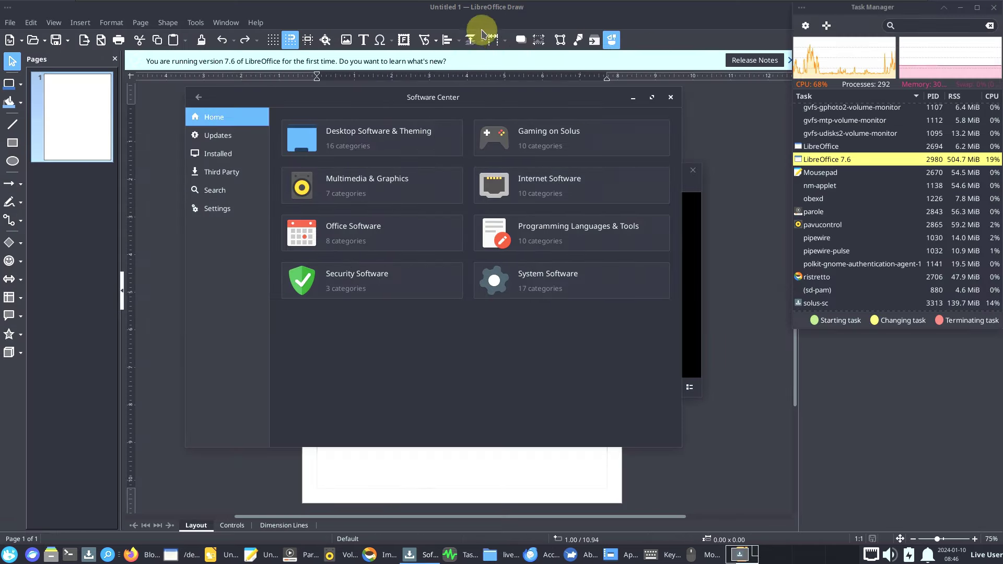
left_click(389, 32)
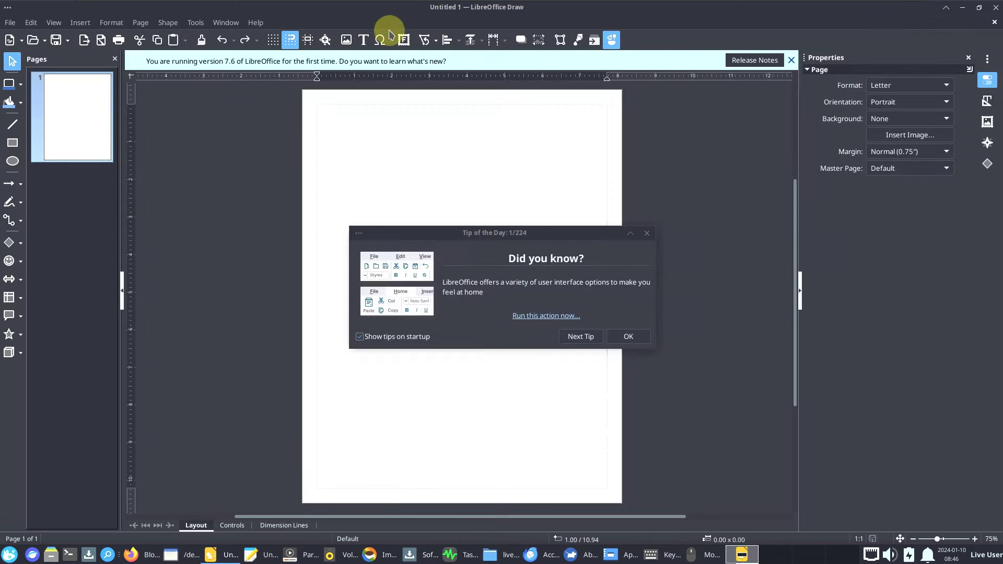
left_click(991, 12)
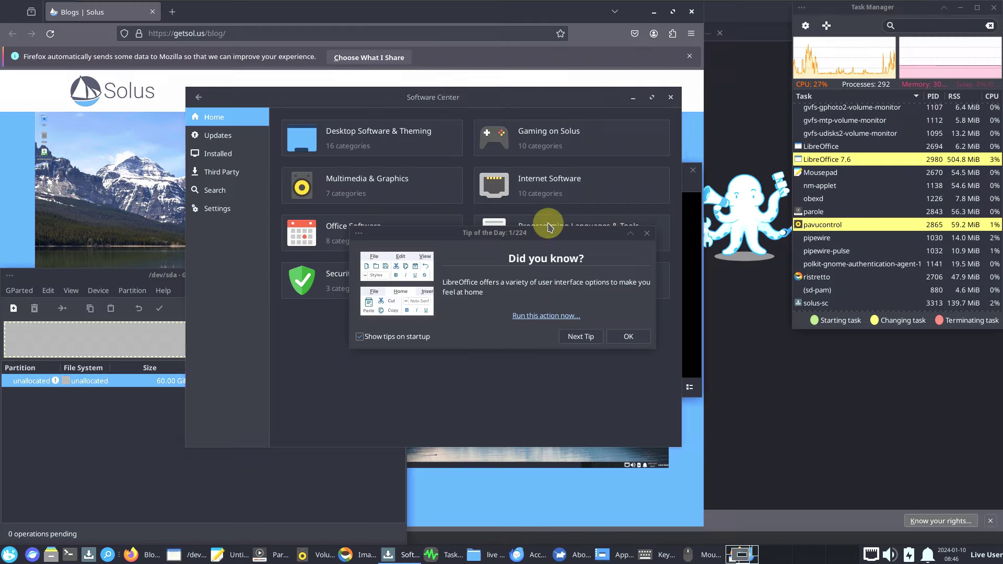
left_click(646, 232)
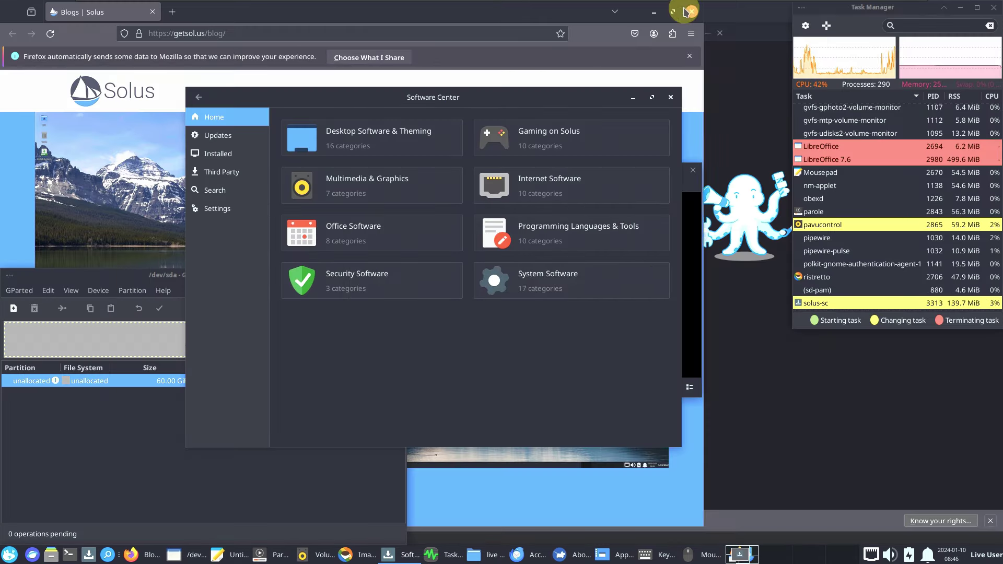
left_click(682, 19)
key("ctrl+w")
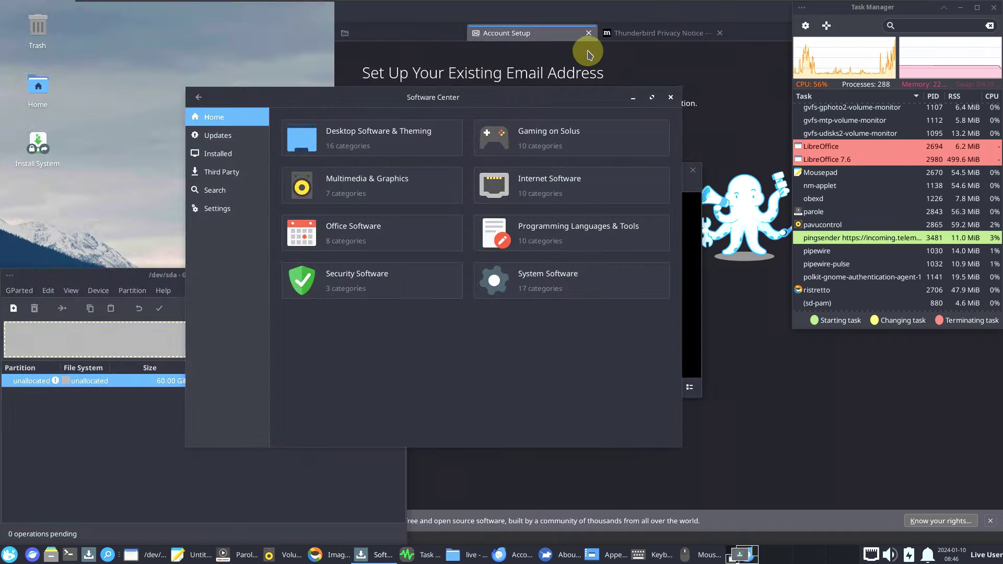
Move Thunderbird into view and close its Account Setup and Privacy Notice tabs
left_click_drag(631, 18, 399, 57)
left_click(396, 56)
left_click(405, 52)
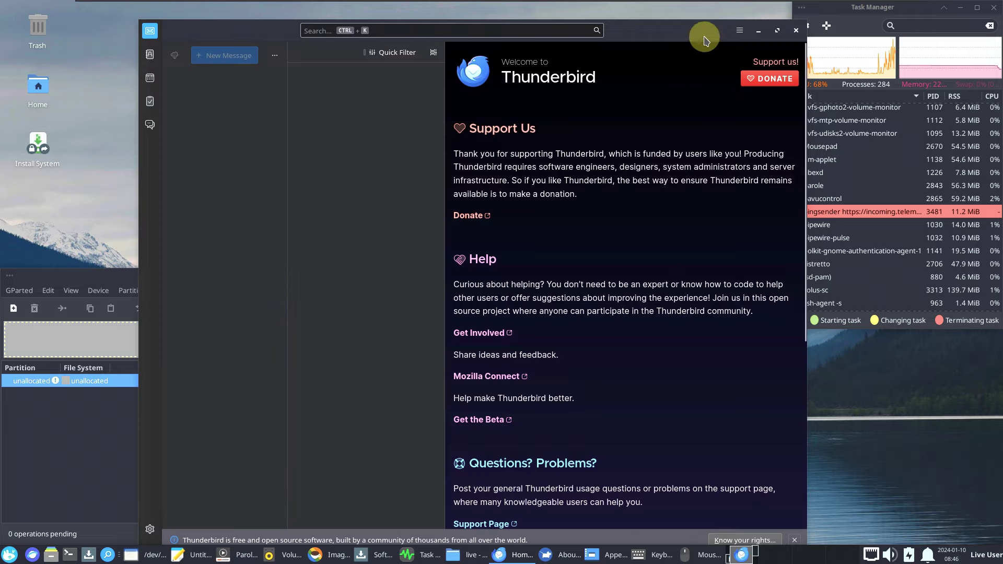
View the About Thunderbird 115.6.0 details, then quit Thunderbird
left_click(739, 30)
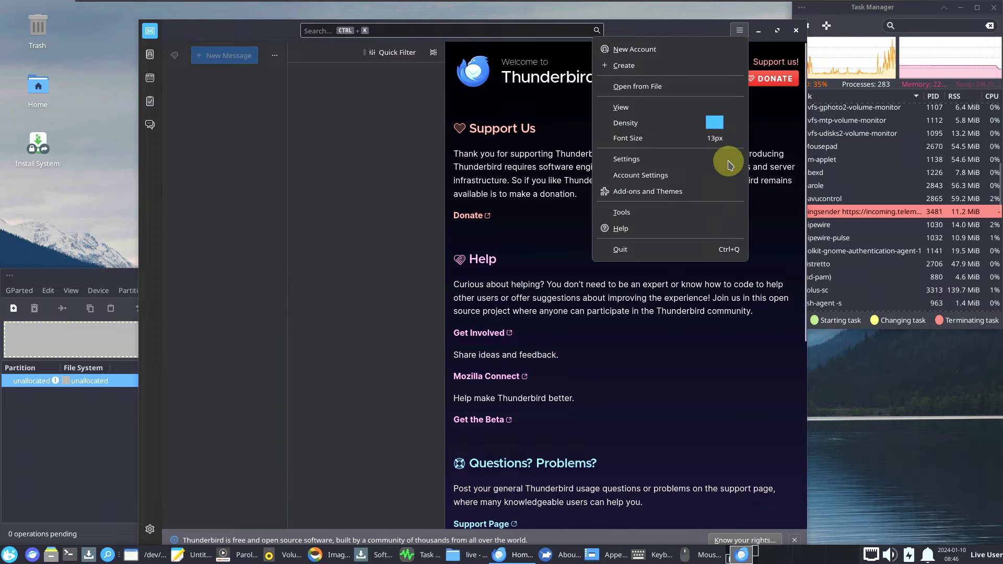
left_click(676, 228)
left_click(653, 213)
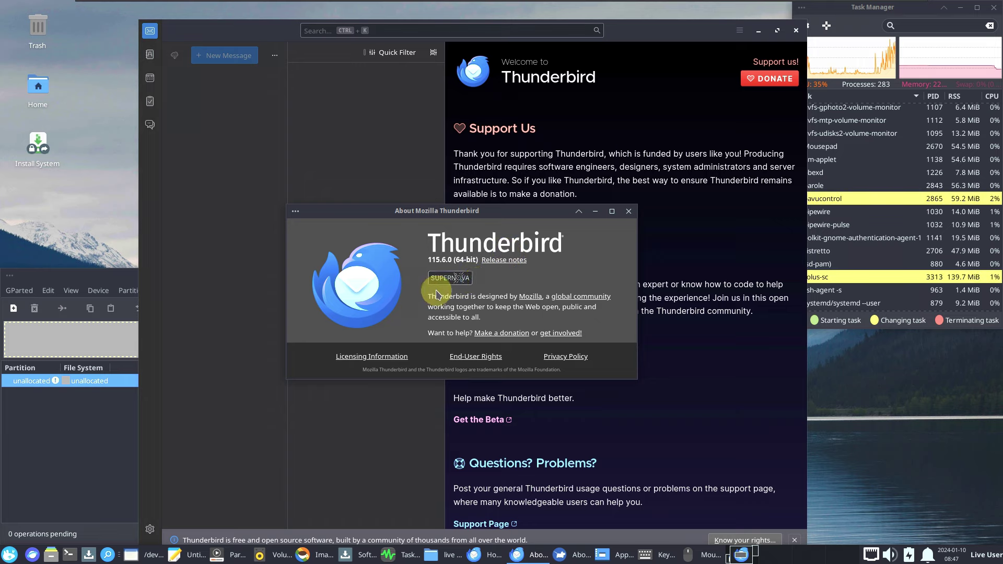
left_click(628, 212)
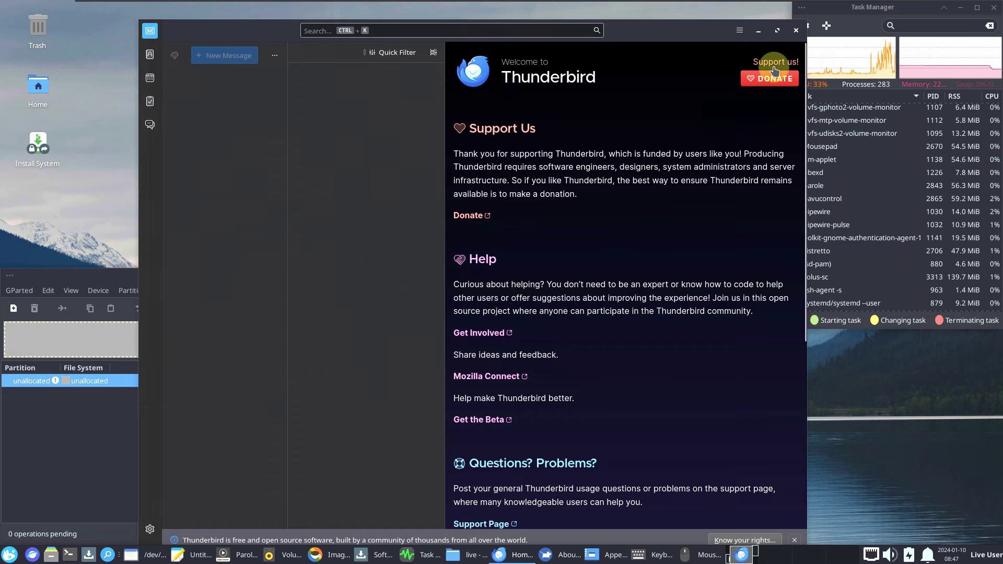
left_click(795, 29)
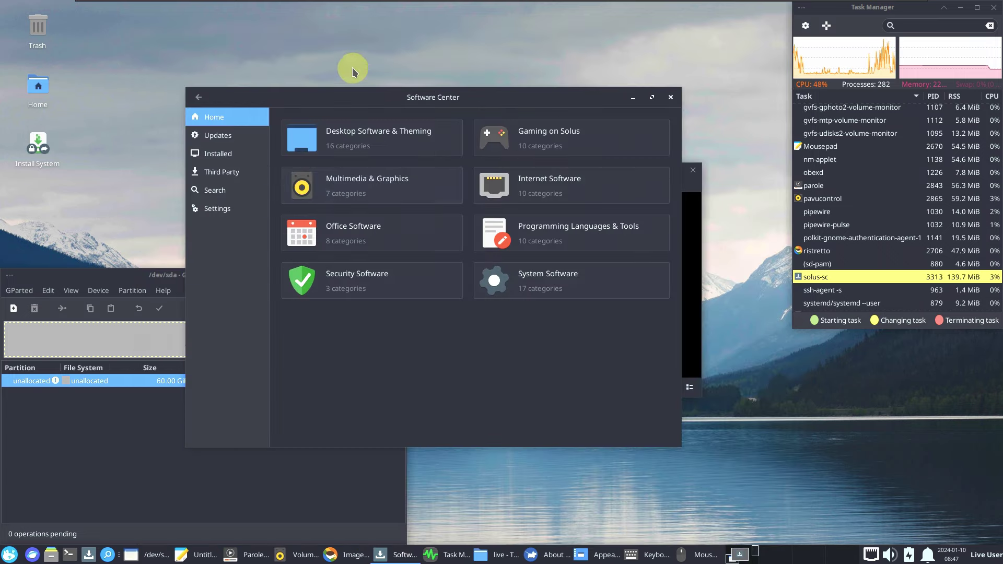
Move GParted up, view its 1.5.0 About details, then close GParted
left_click_drag(157, 278, 197, 170)
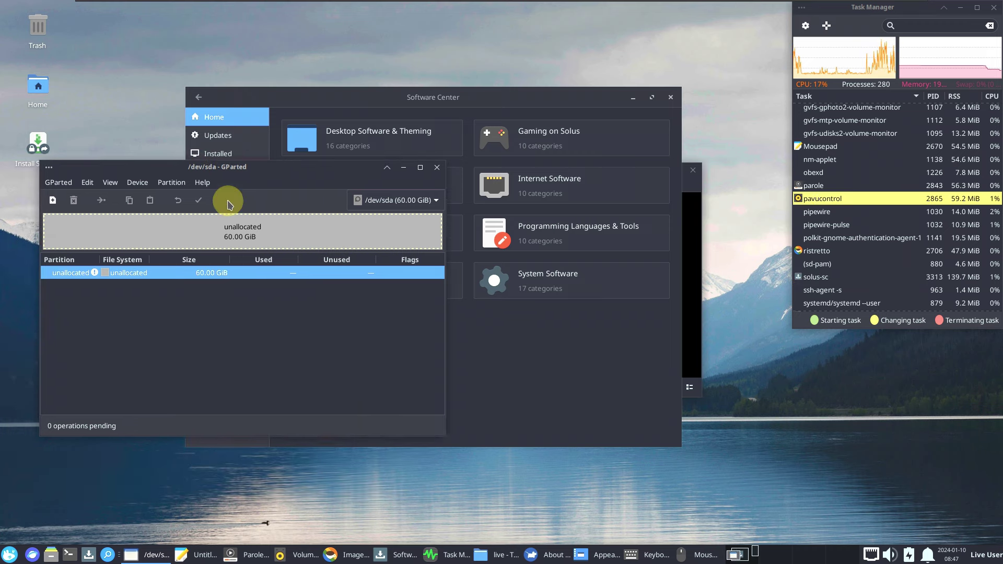
left_click(208, 185)
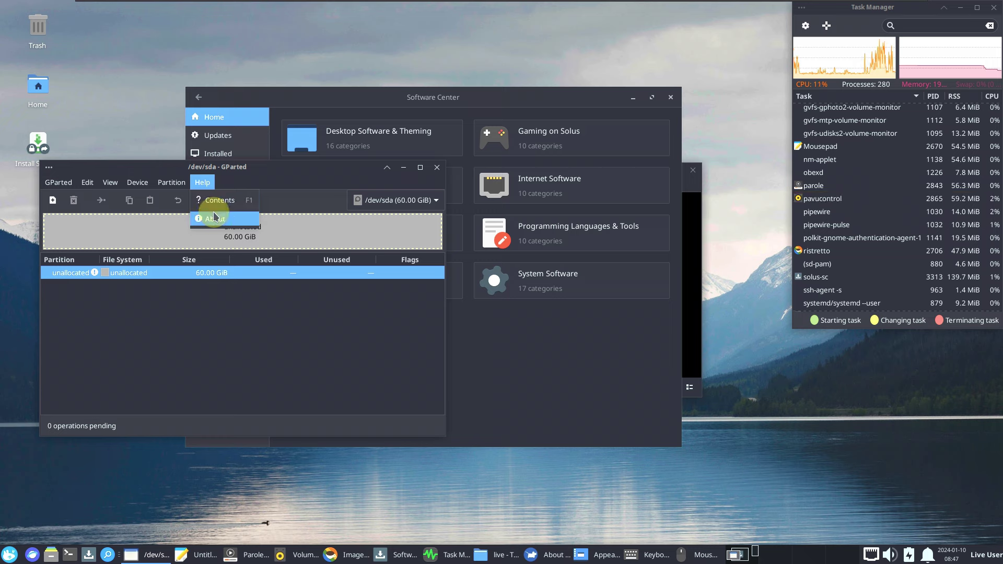
left_click(214, 217)
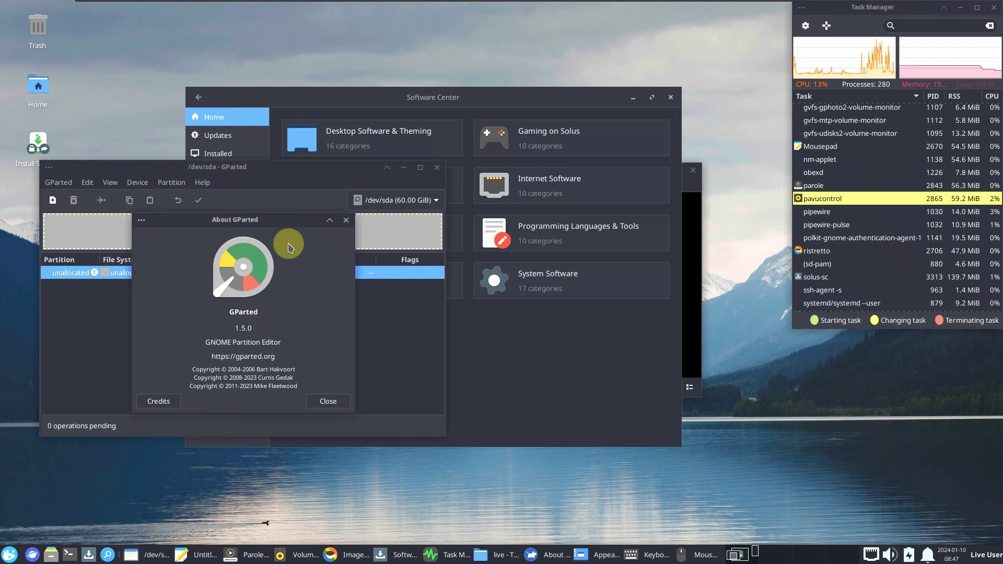
left_click(327, 402)
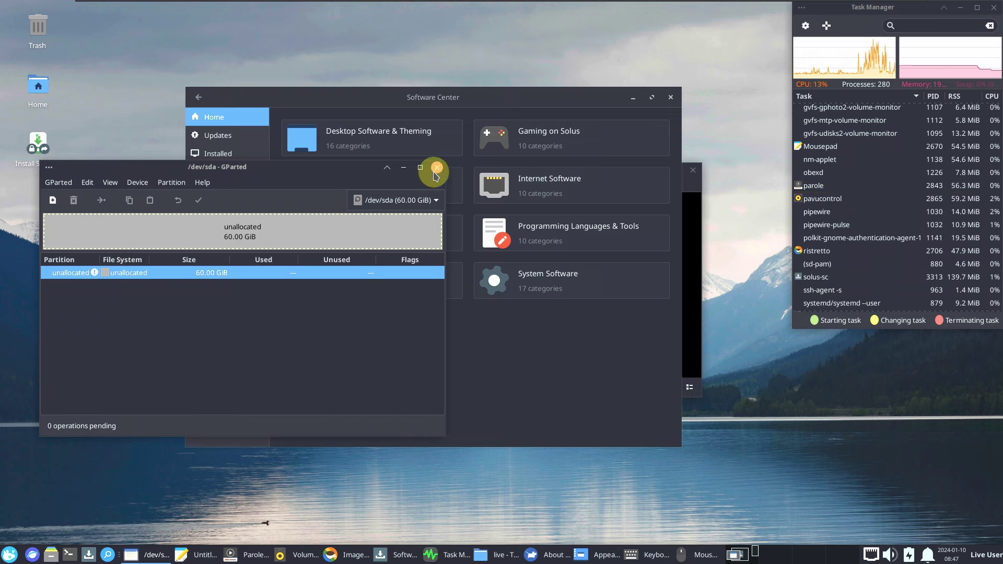
left_click(436, 168)
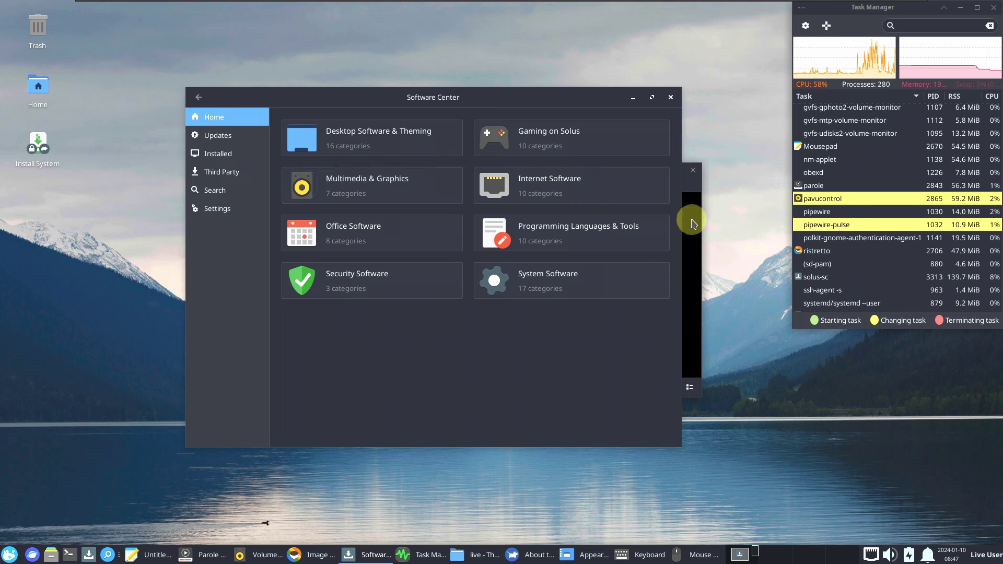
View Parole Media Player's About details, then close Parole
left_click(690, 218)
left_click(463, 185)
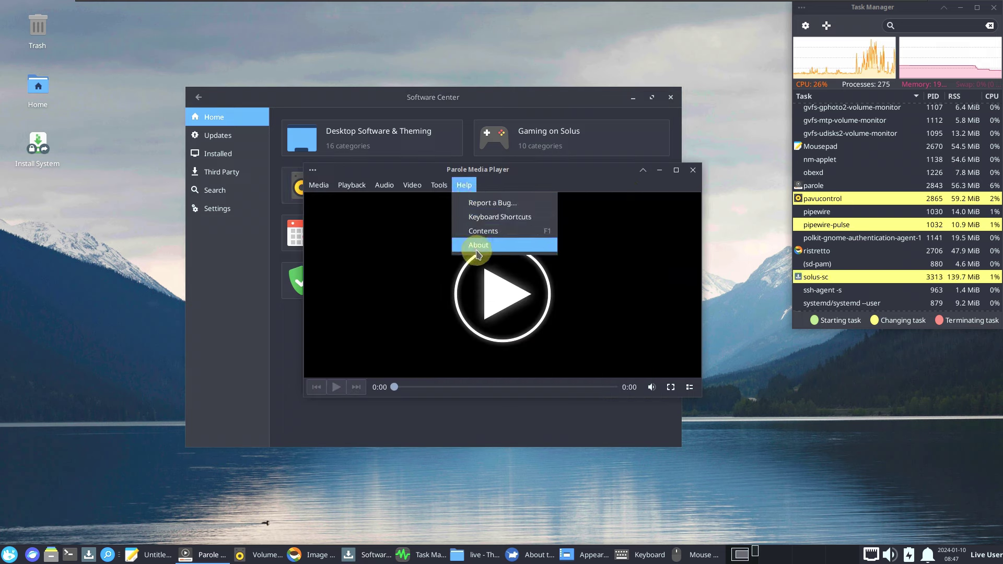
left_click(477, 250)
left_click(588, 387)
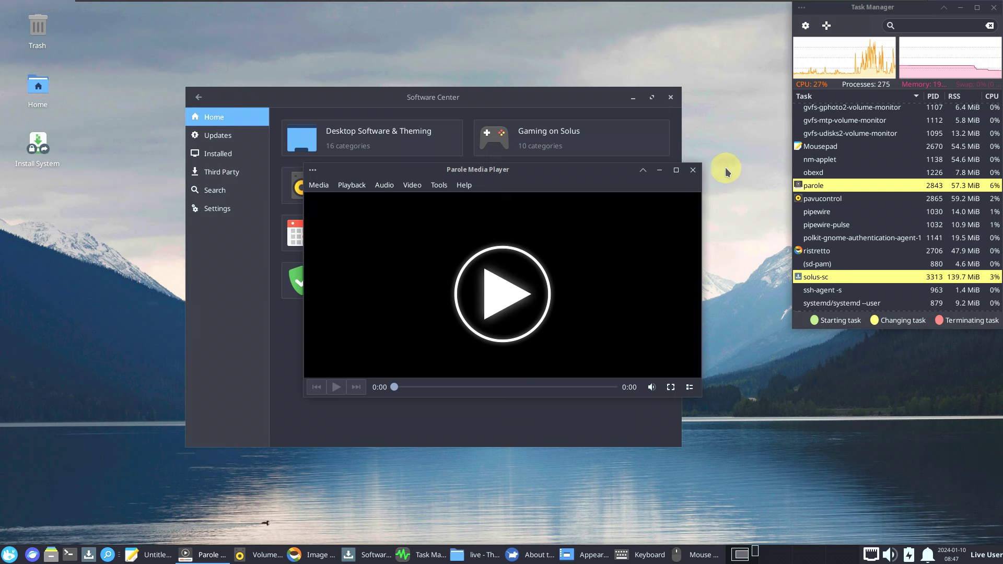
left_click(693, 170)
Review the Mouse and Touchpad Behavior, Theme and Devices tabs, keep the USB mouse, and close it
left_click(698, 552)
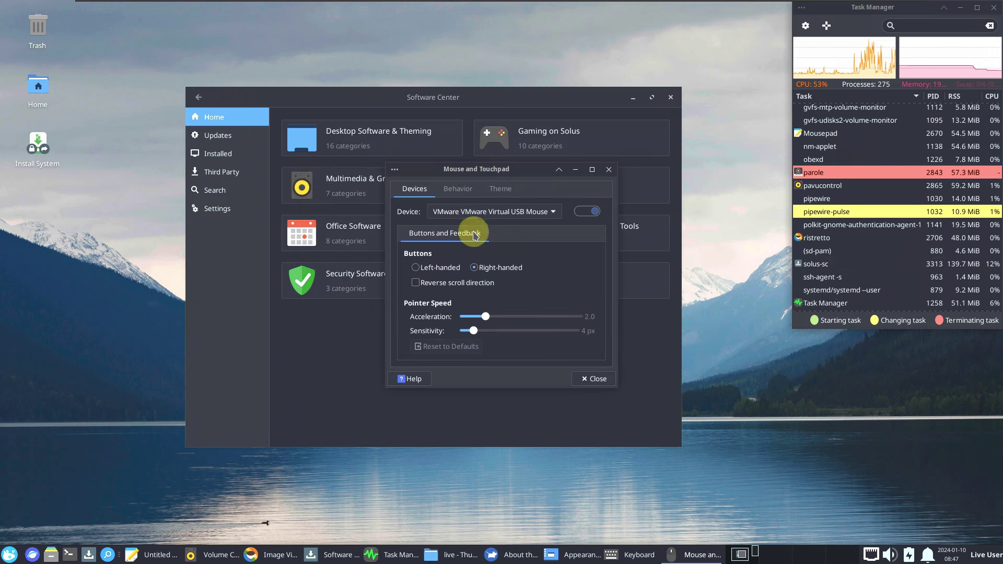
left_click(456, 189)
left_click(499, 189)
left_click(415, 189)
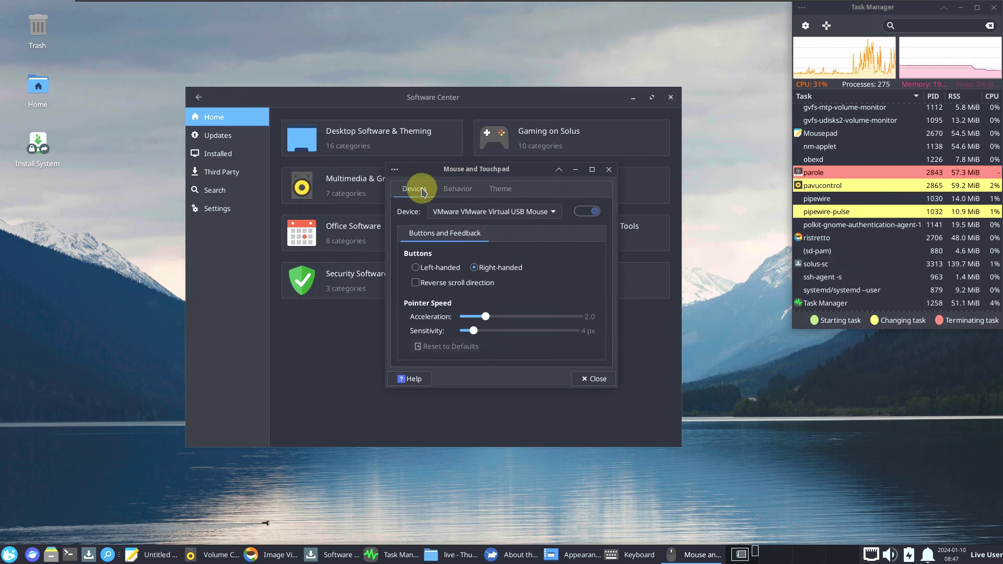
left_click(537, 212)
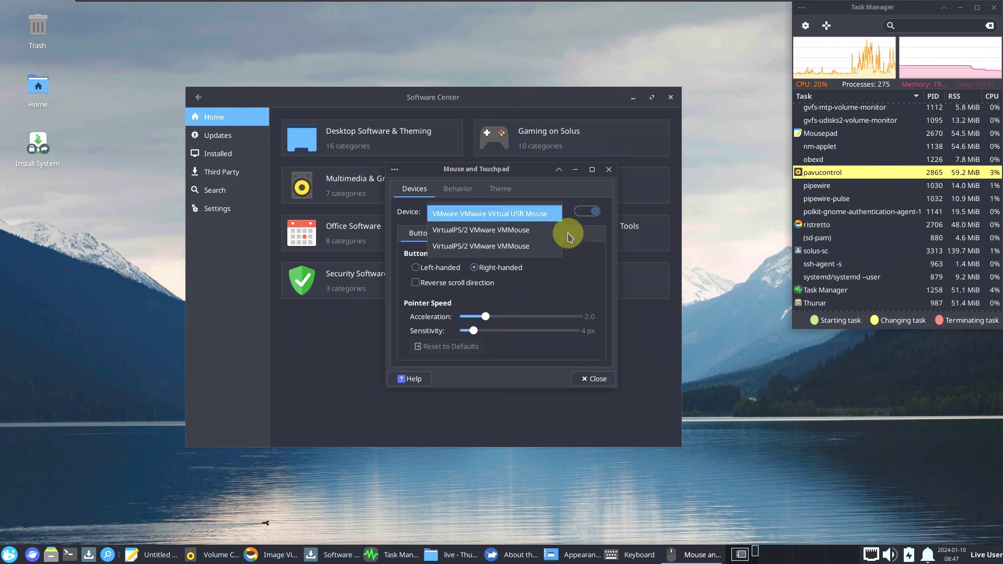
left_click(584, 244)
left_click(593, 379)
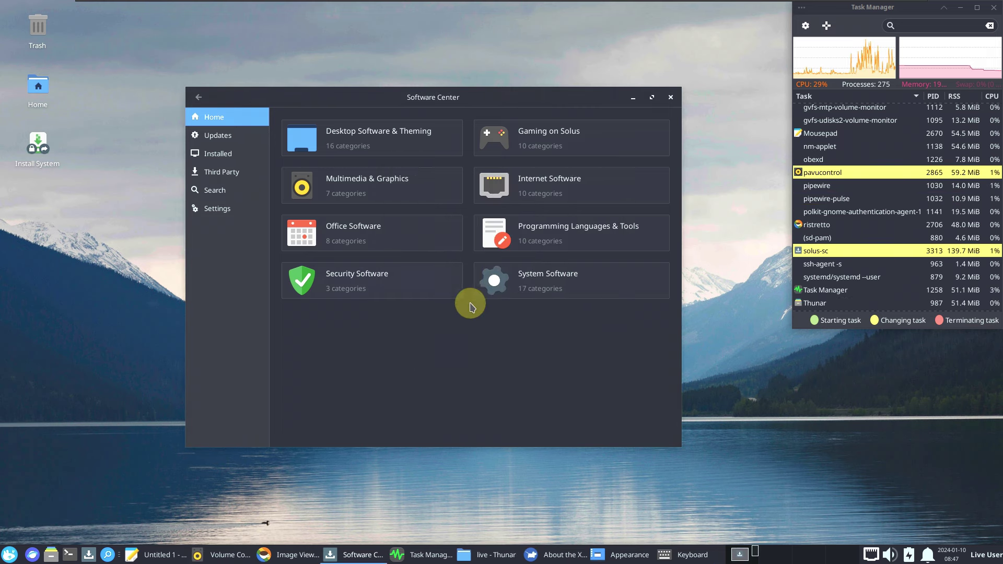
Open Keyboard settings and view the application shortcuts and layout tabs
left_click(684, 555)
left_click(491, 138)
left_click(554, 138)
Close Keyboard settings and apply the Qogir-Light style in Appearance
left_click(583, 430)
left_click(679, 555)
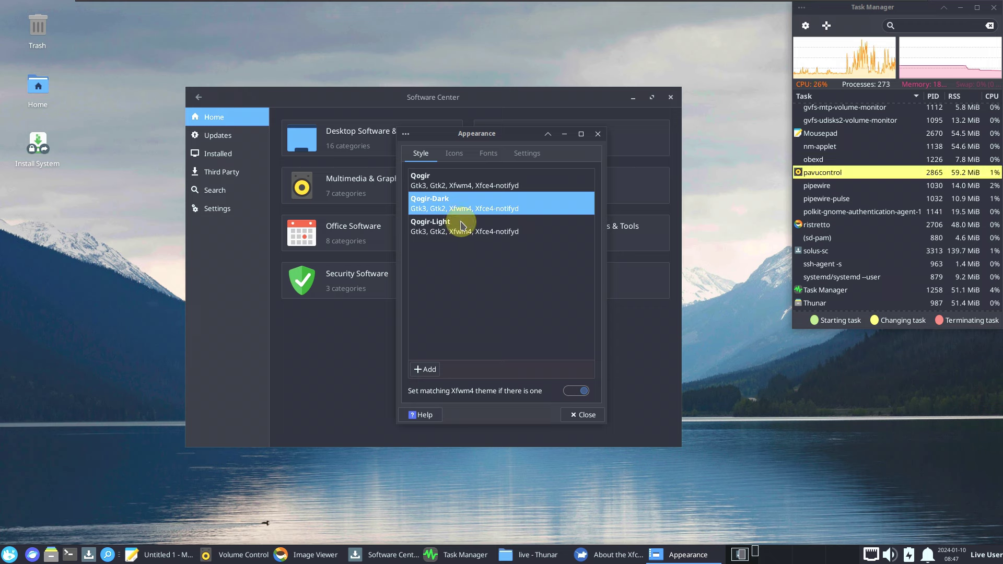
left_click(456, 187)
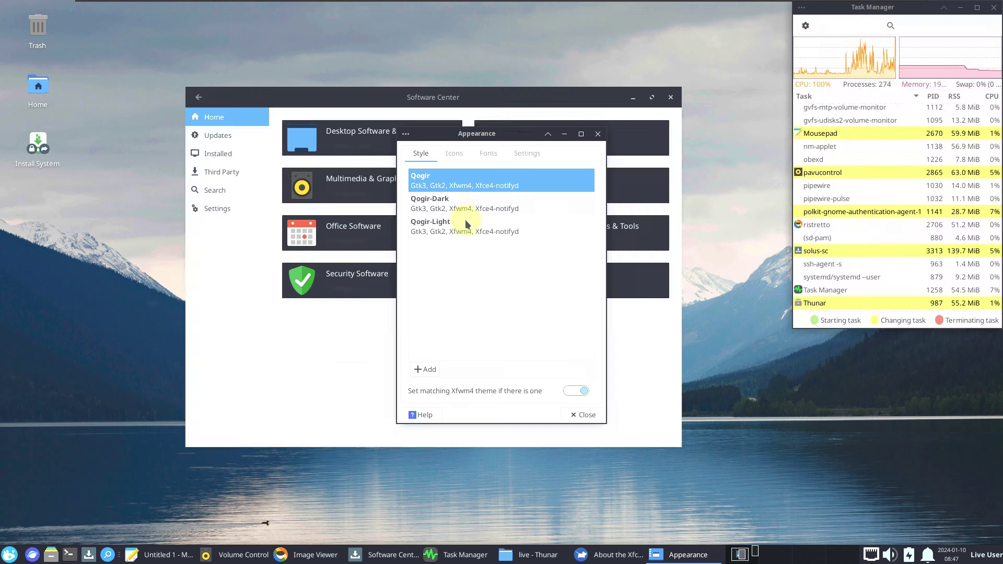
left_click(466, 230)
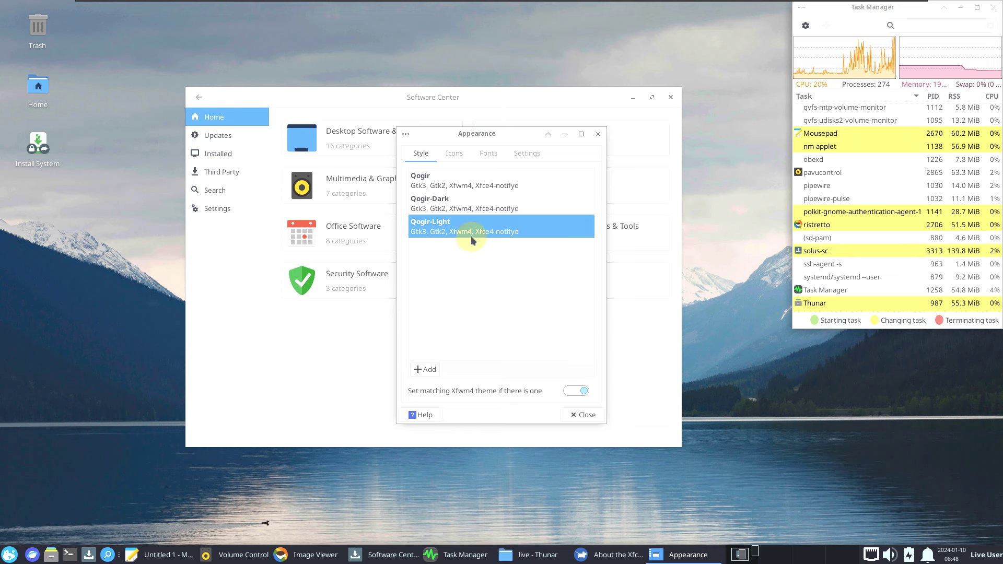
Look over the Icons, Fonts and Settings tabs without changes, then close Appearance
left_click(454, 151)
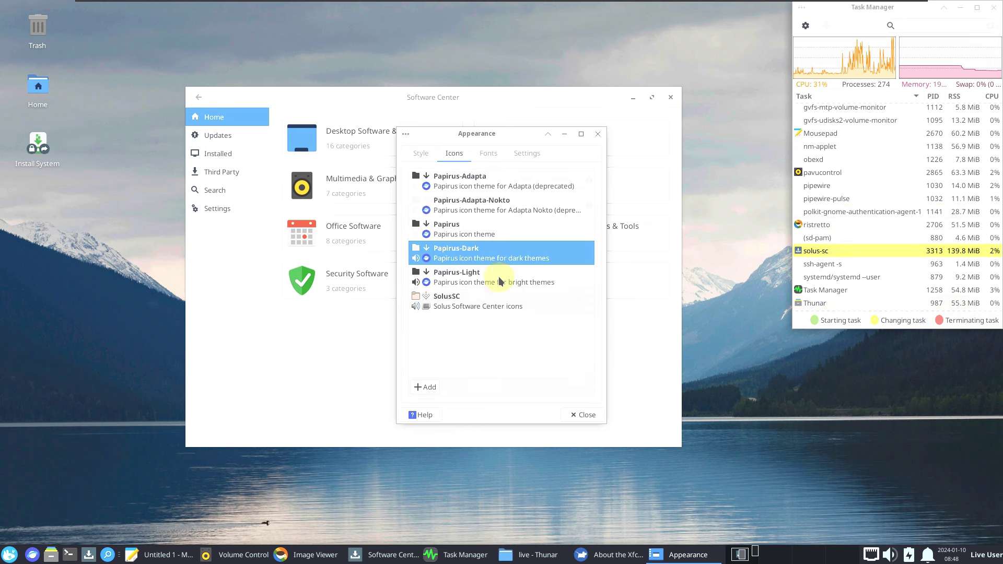
left_click(488, 154)
left_click(527, 156)
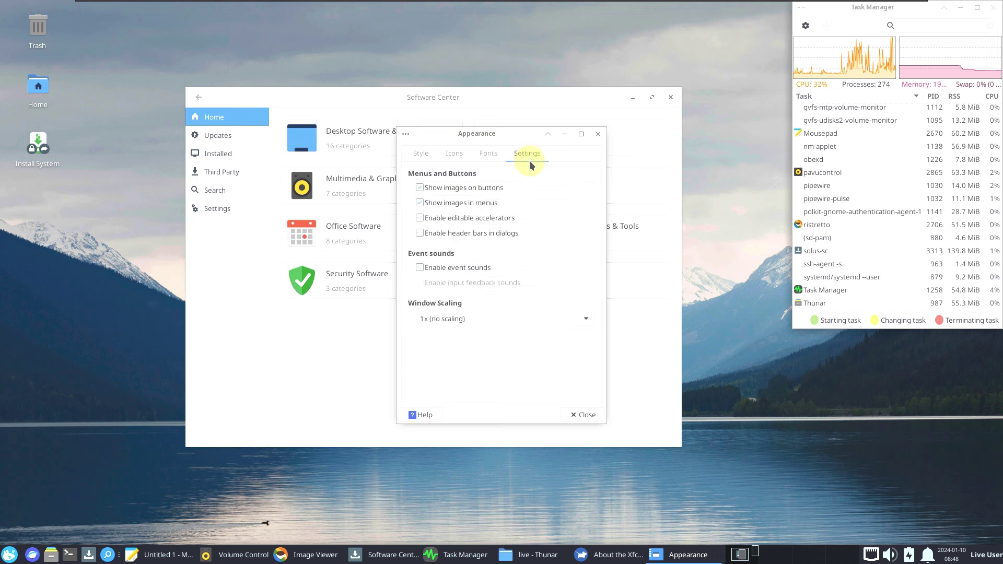
left_click(580, 416)
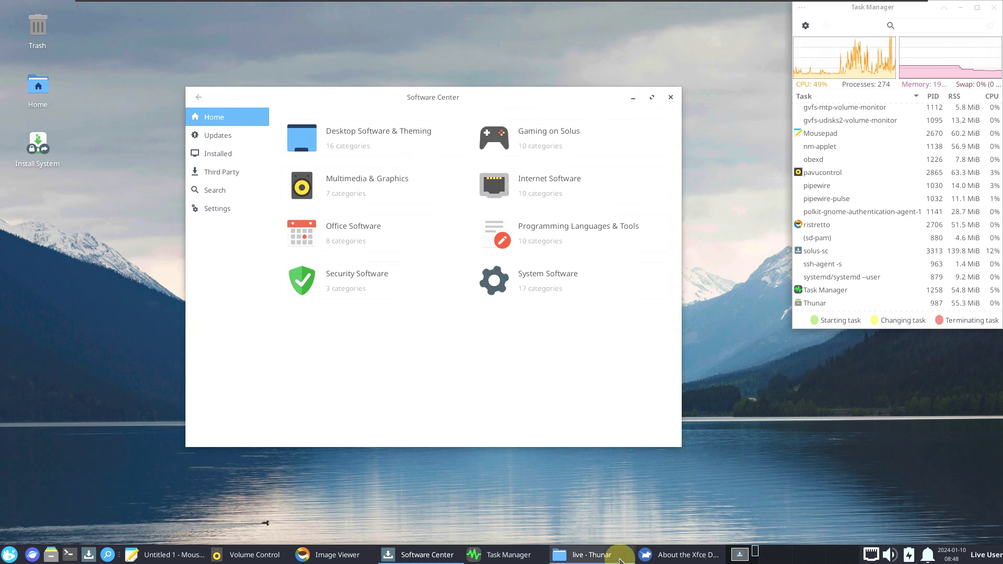
Browse the root File System in a maximized Thunar after the 2.2 GB volume fails to mount
left_click(622, 560)
left_click(383, 304)
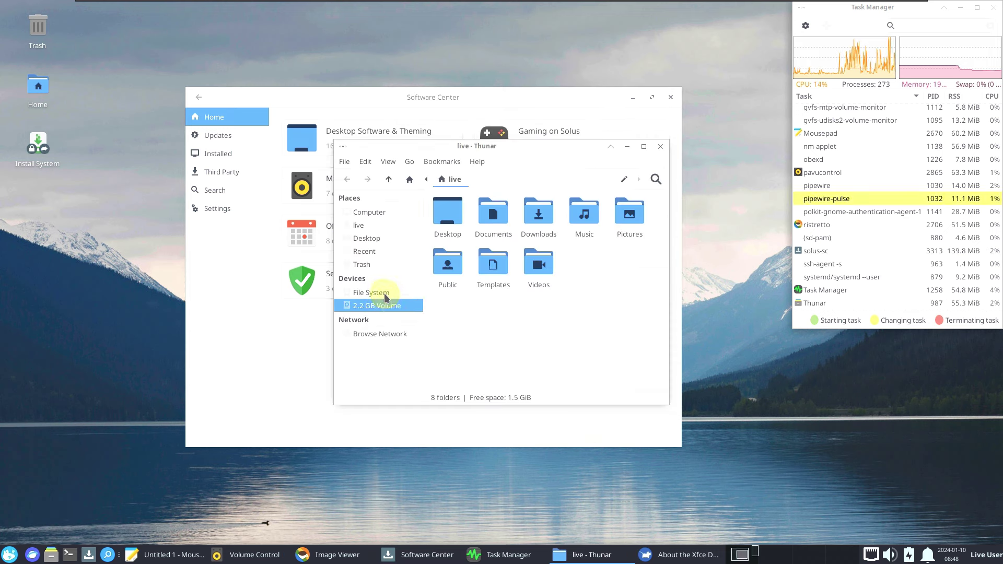
left_click(439, 317)
left_click(396, 293)
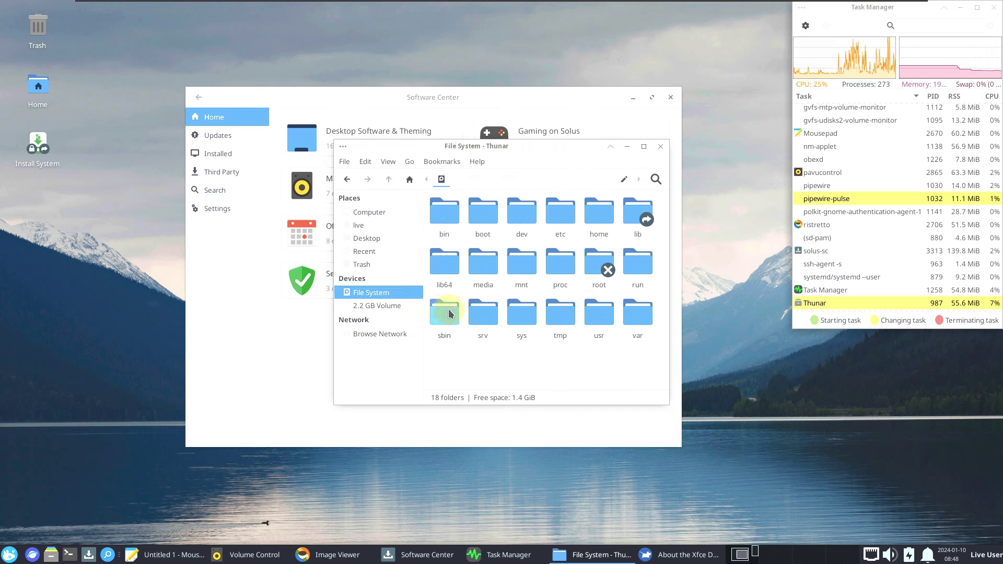
left_click(644, 147)
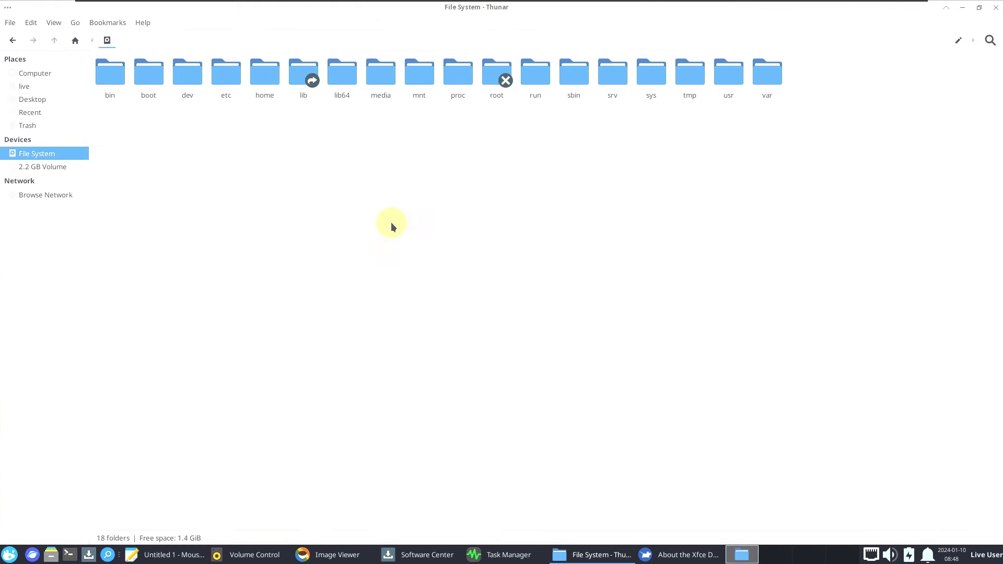
Check Thunar's About information and view every Preferences tab, changing nothing
left_click(143, 23)
left_click(160, 52)
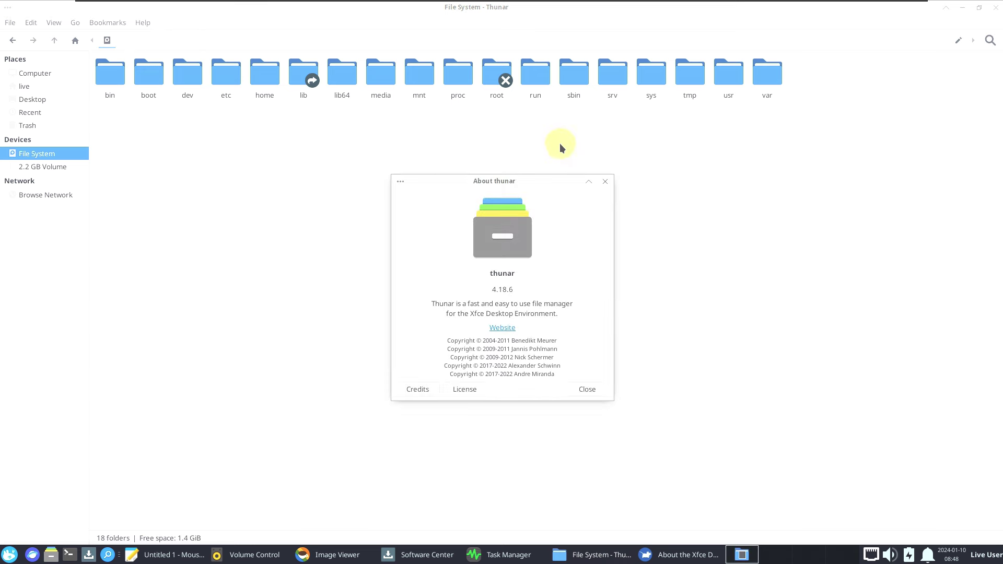
left_click(587, 389)
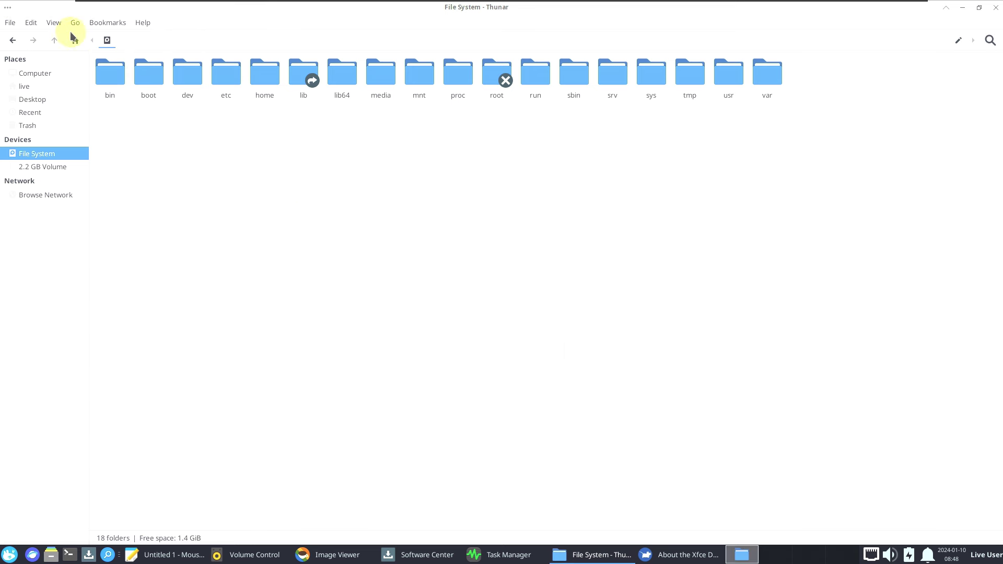
left_click(31, 23)
left_click(78, 259)
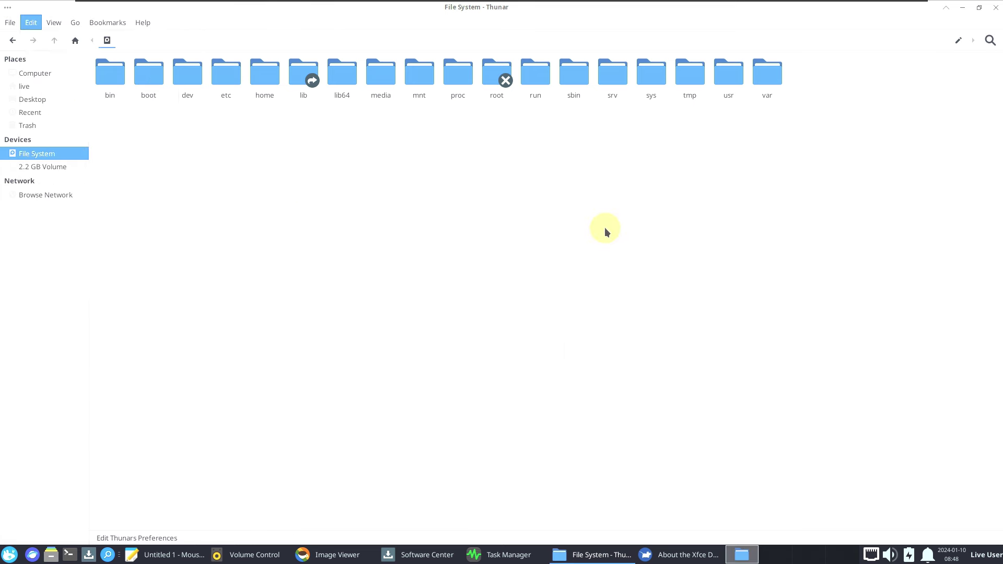
left_click(438, 135)
left_click(475, 134)
left_click(526, 133)
left_click(574, 133)
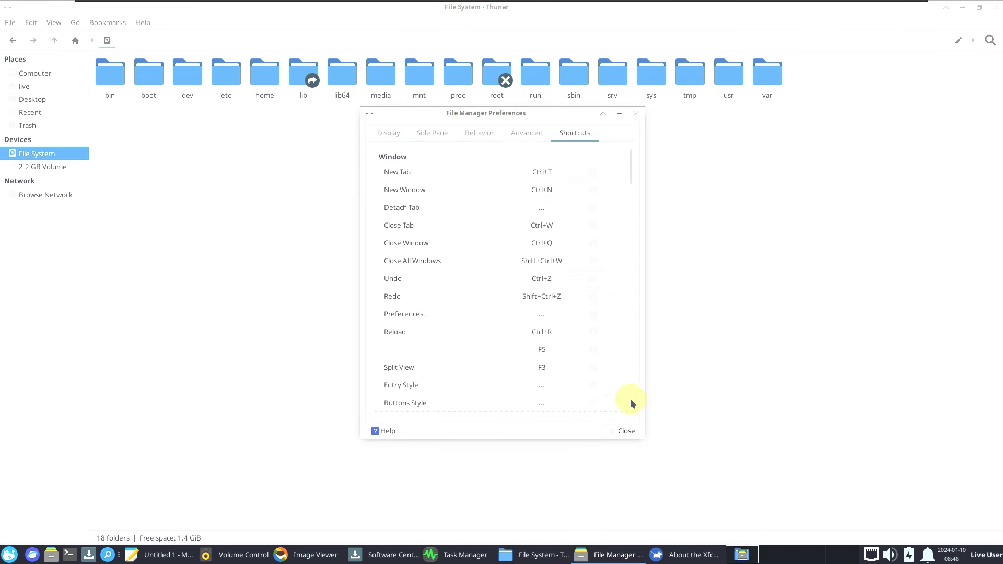
left_click(626, 430)
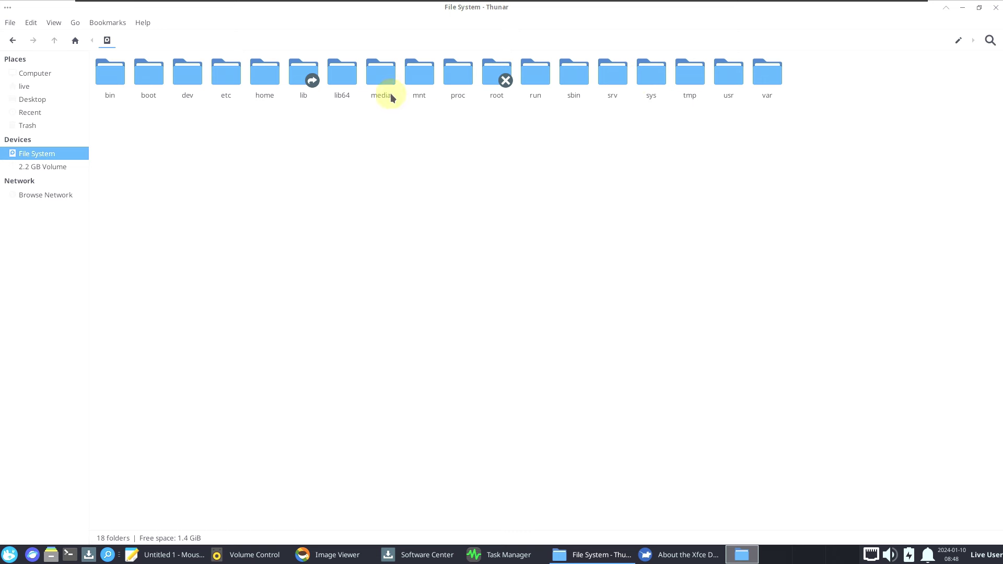
Open the lib64, lib and boot folders from root, then close Thunar
double_click(343, 78)
left_click(17, 44)
double_click(307, 82)
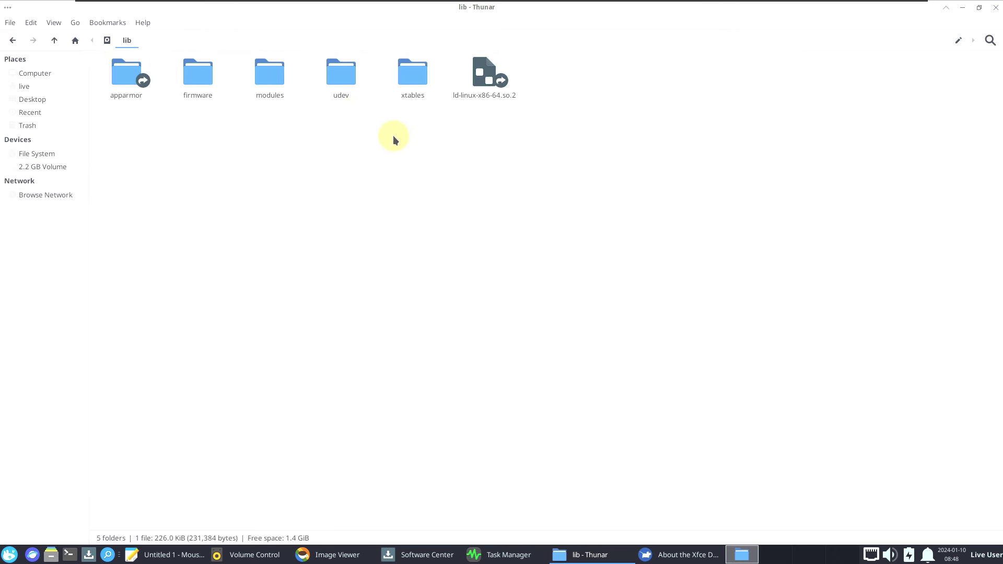
left_click(13, 41)
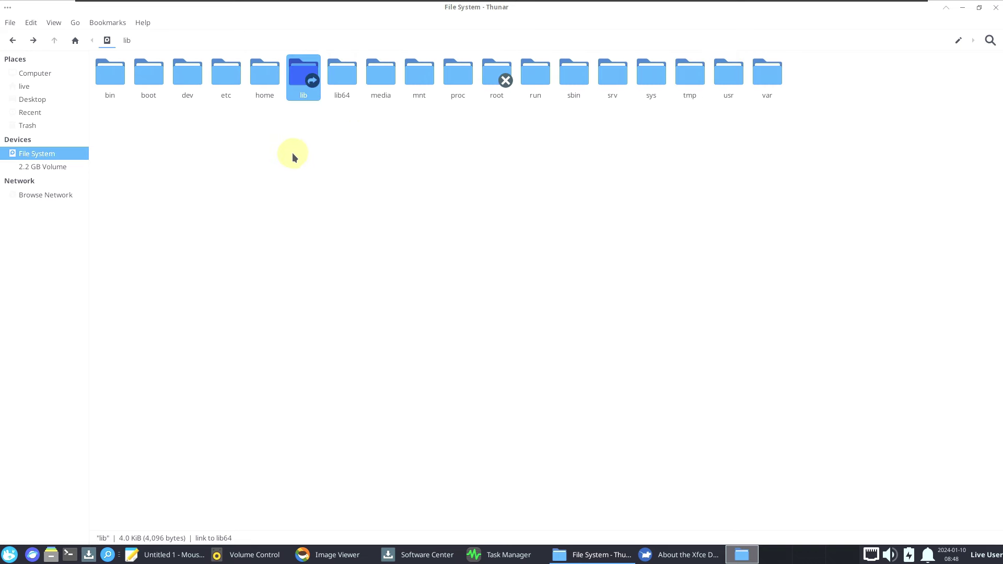
double_click(142, 78)
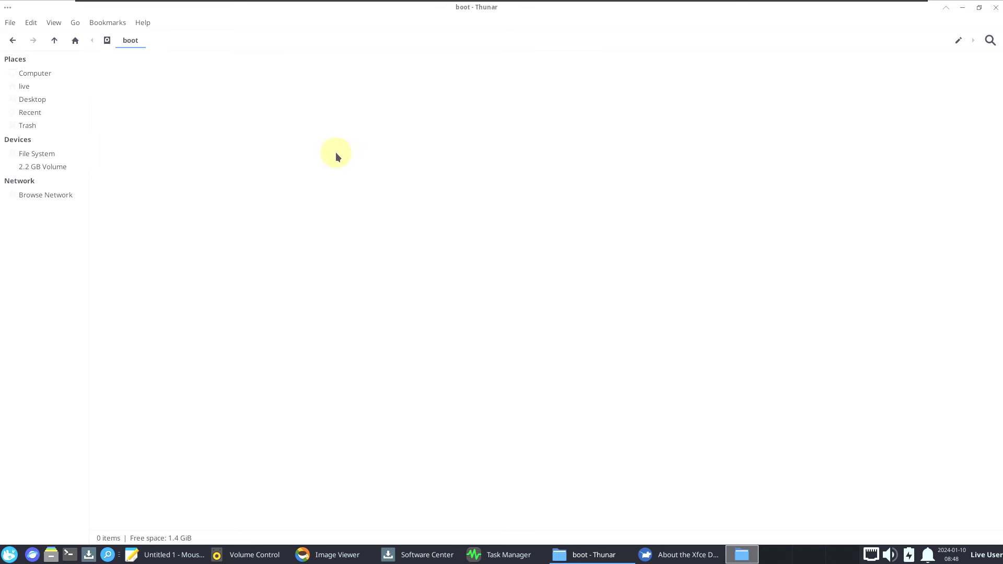
left_click(992, 12)
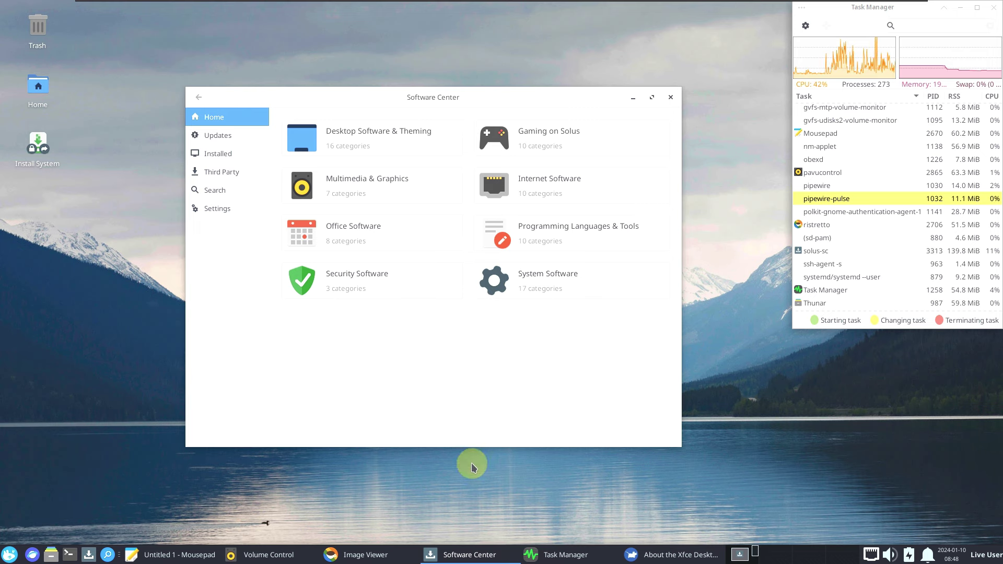
Close the Xfce system info, then view Image Viewer's About and close Image Viewer
left_click(670, 555)
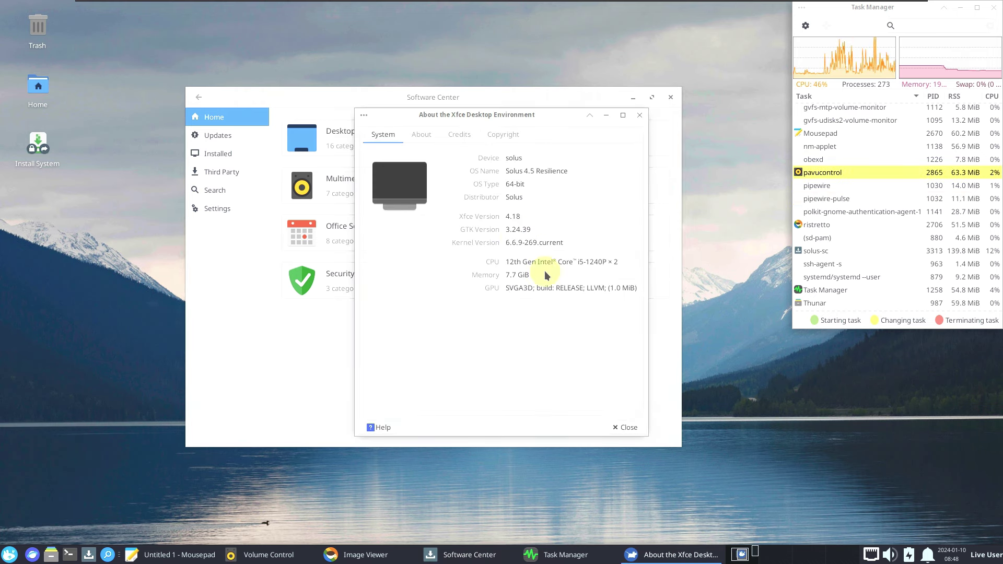
left_click(619, 428)
left_click(470, 555)
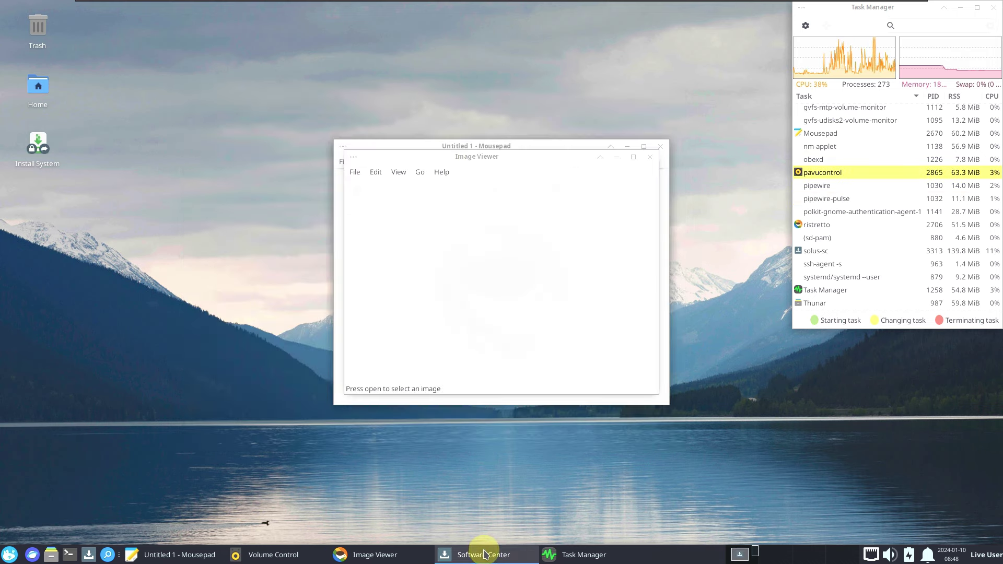
left_click(442, 173)
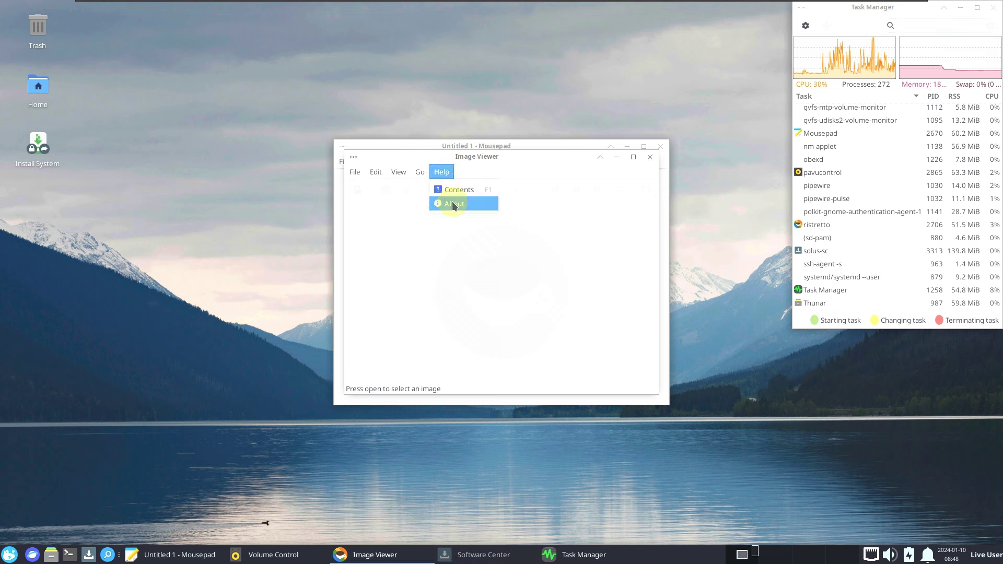
left_click(452, 203)
left_click(583, 372)
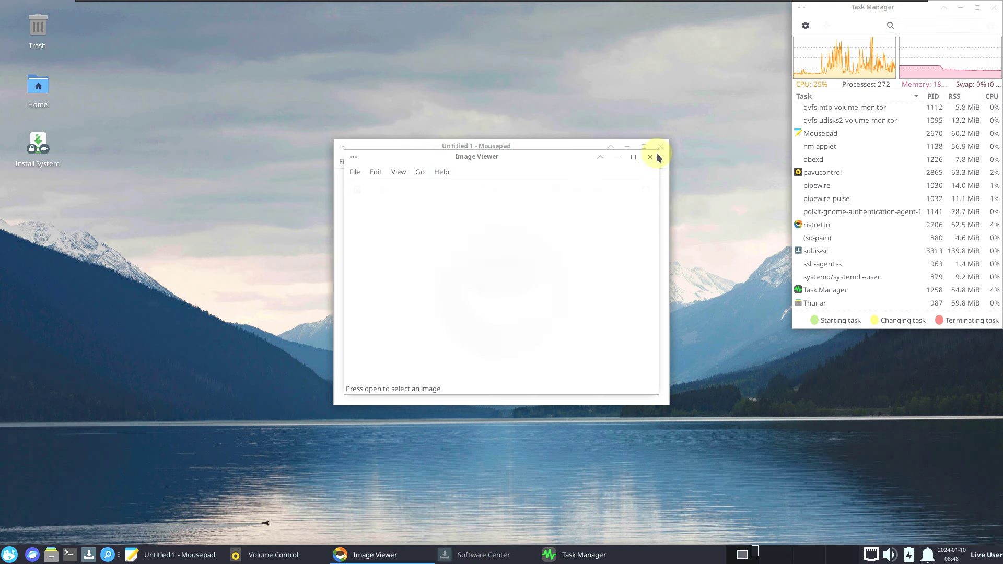
left_click(650, 157)
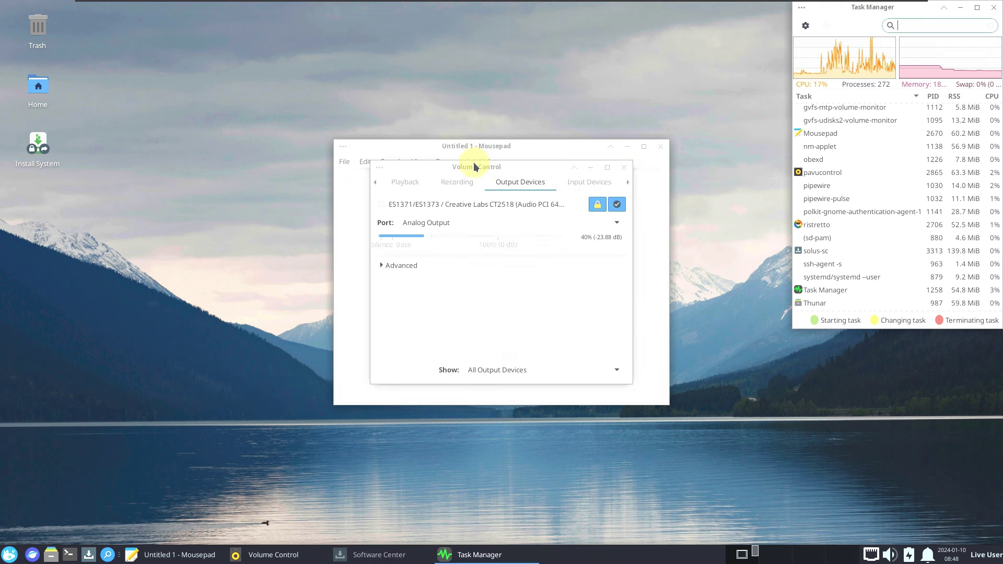
Browse Volume Control's recording, input devices and configuration tabs, then close it
left_click(445, 182)
left_click(569, 183)
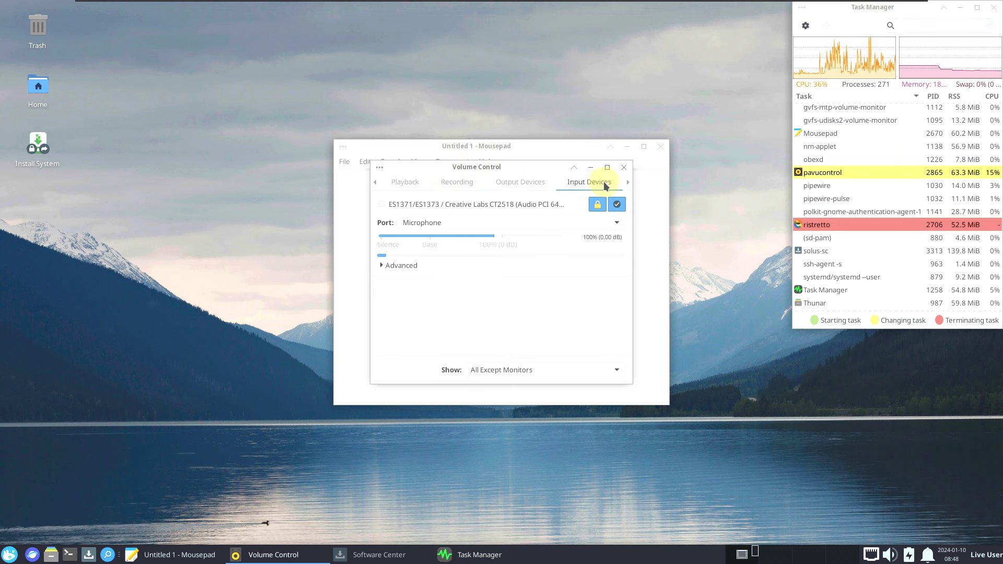
left_click(627, 181)
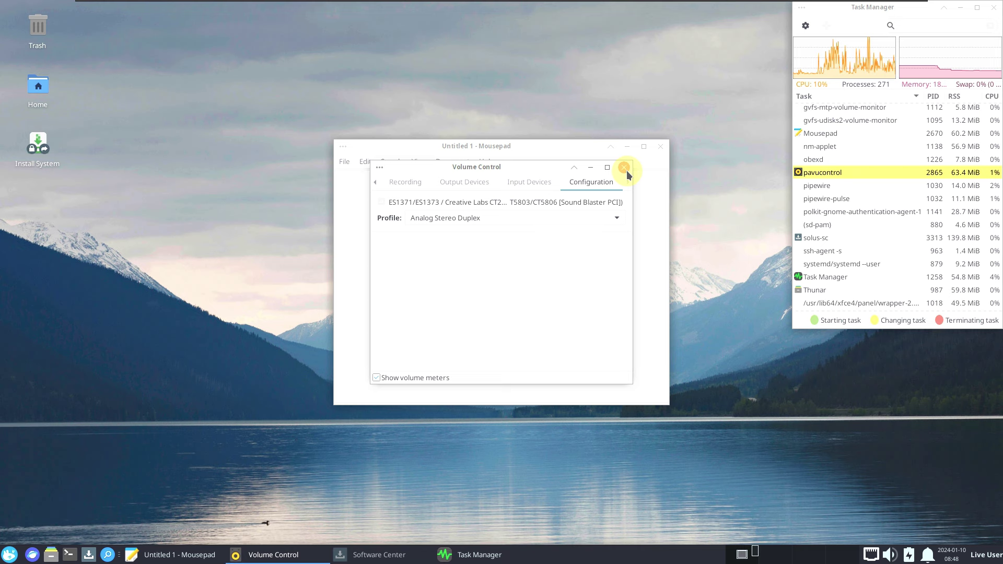
left_click(625, 168)
View Mousepad's About information, close Mousepad, and bring Software Center back
left_click(485, 163)
left_click(503, 197)
left_click(588, 376)
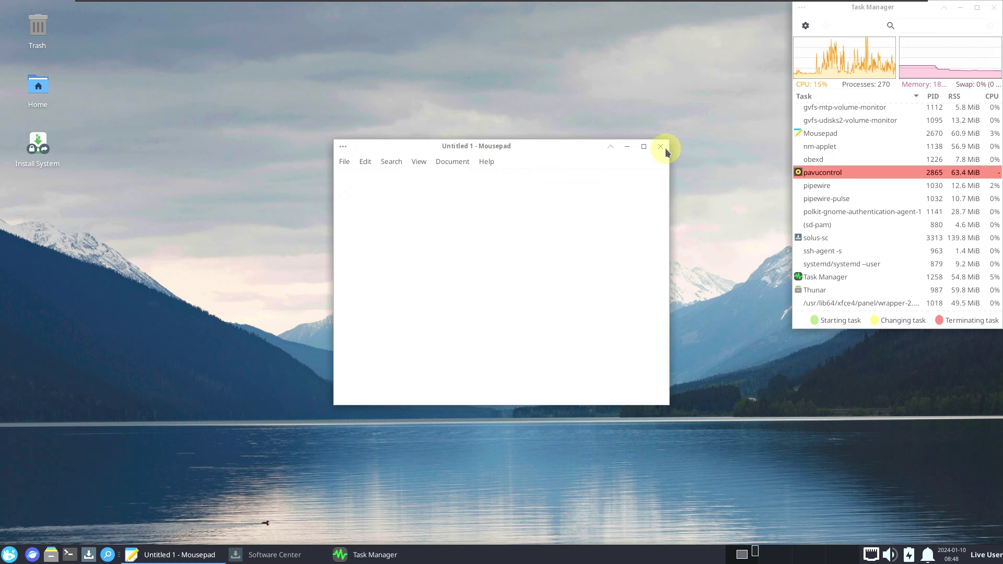
left_click(660, 146)
left_click(192, 558)
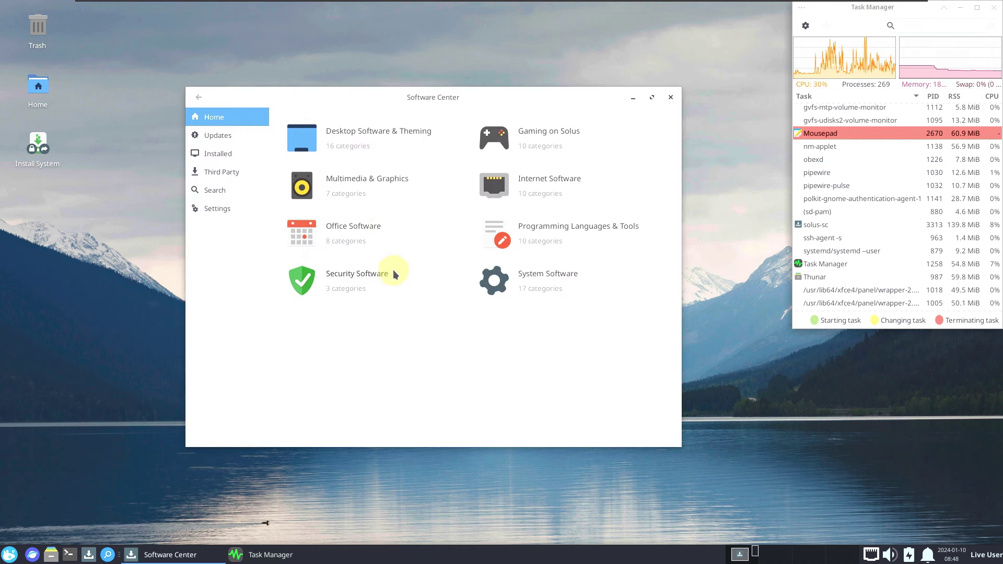
Review the pending dbus-broker update and scroll through the installed packages
left_click(249, 135)
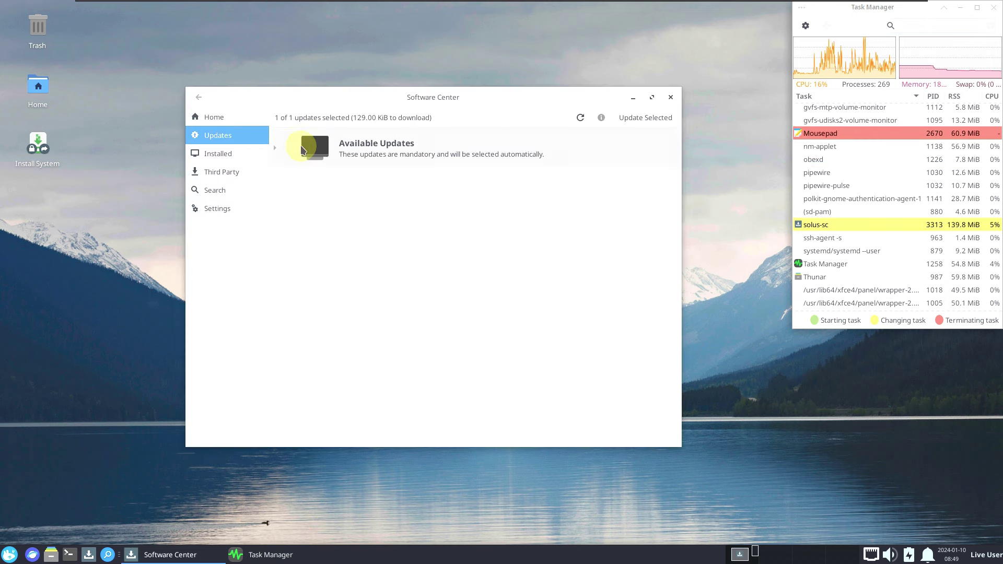
left_click(276, 148)
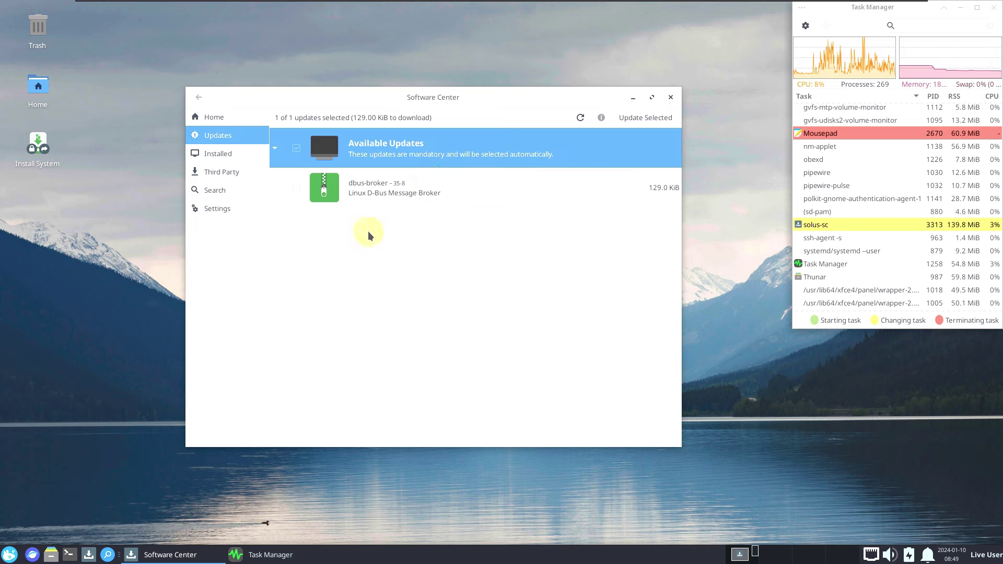
left_click(215, 153)
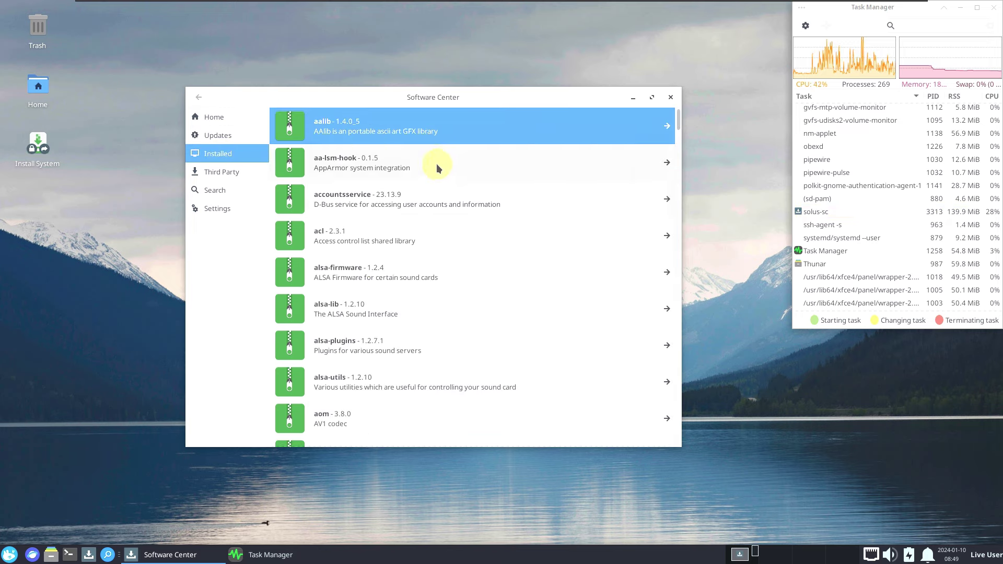
scroll(511, 166, "down", 3)
left_click_drag(676, 121, 679, 456)
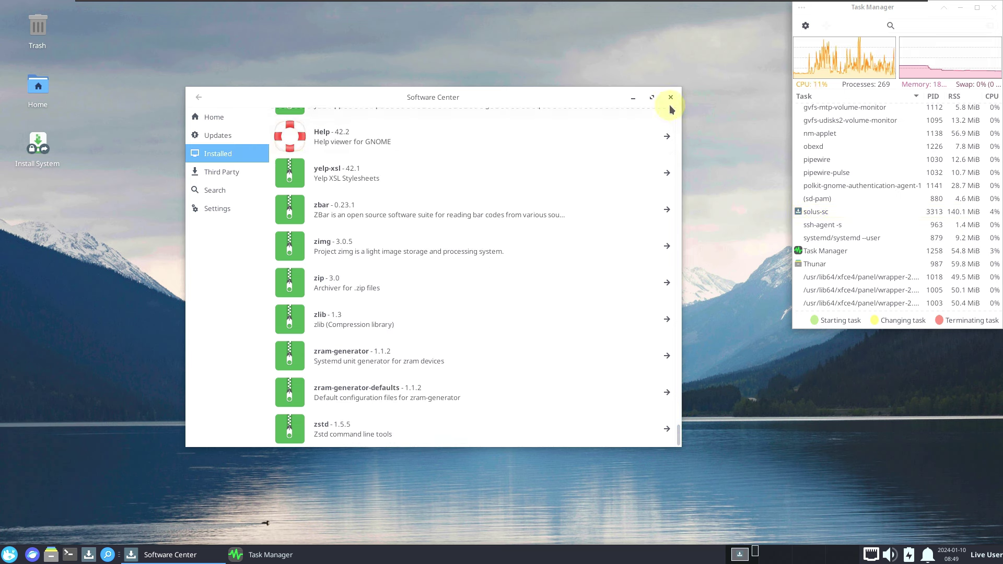
Scroll the Third Party apps, such as Rider, Skype, Slack, Spotify and Webstorm
left_click(246, 173)
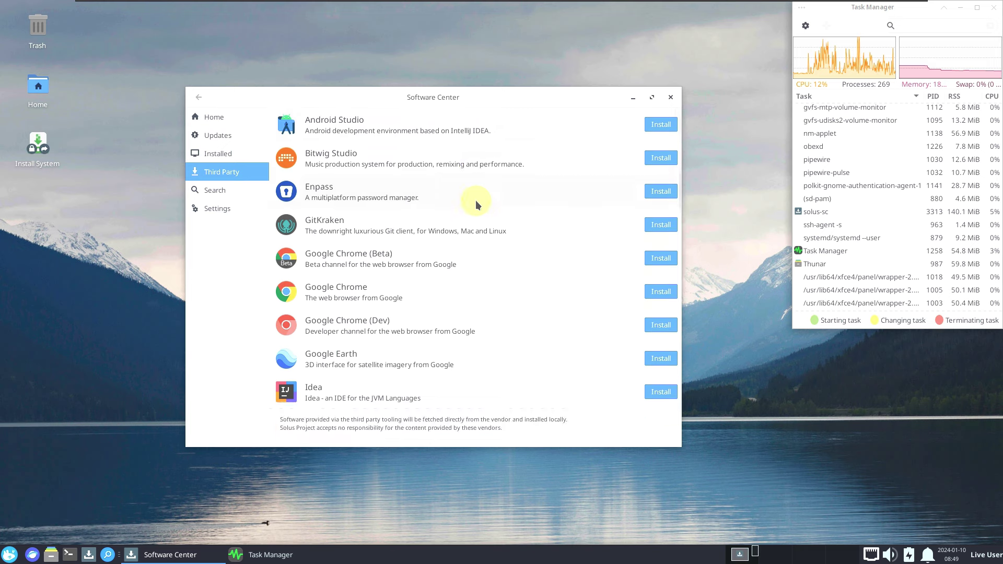
scroll(396, 184, "down", 5)
scroll(394, 184, "down", 5)
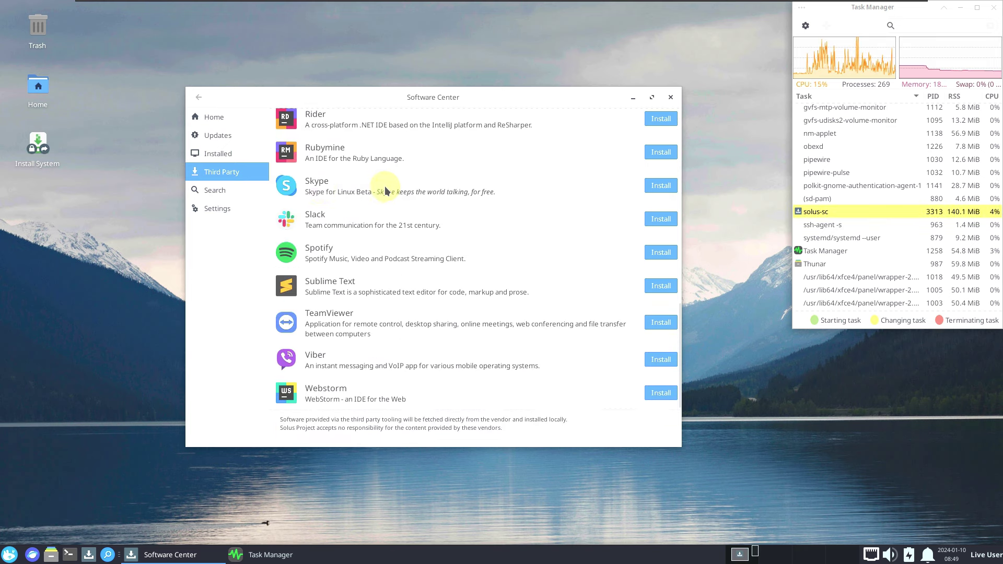
Search for vlc and open the VLC 3.0.20 package page
left_click(237, 200)
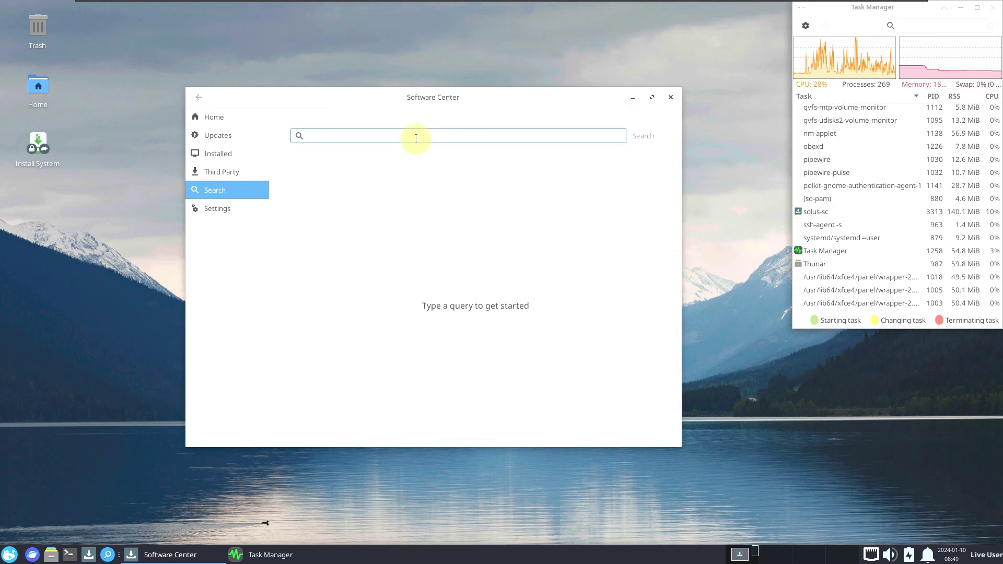
type("v")
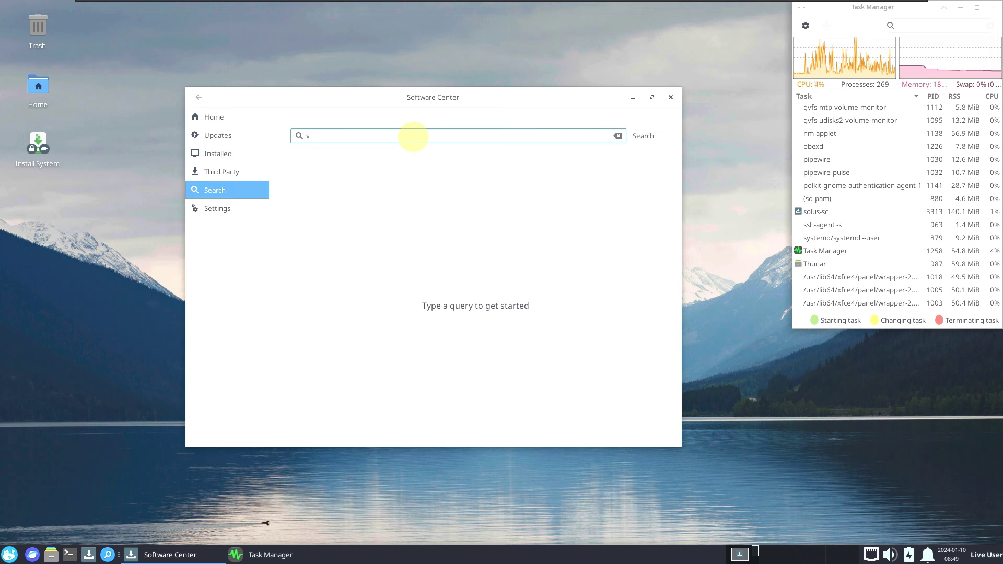
type("lc")
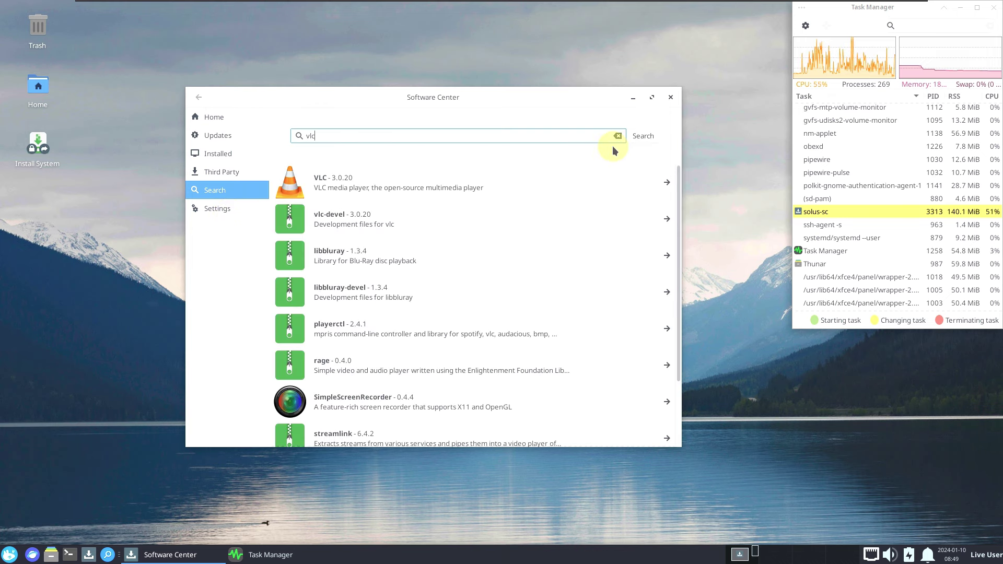
left_click(601, 177)
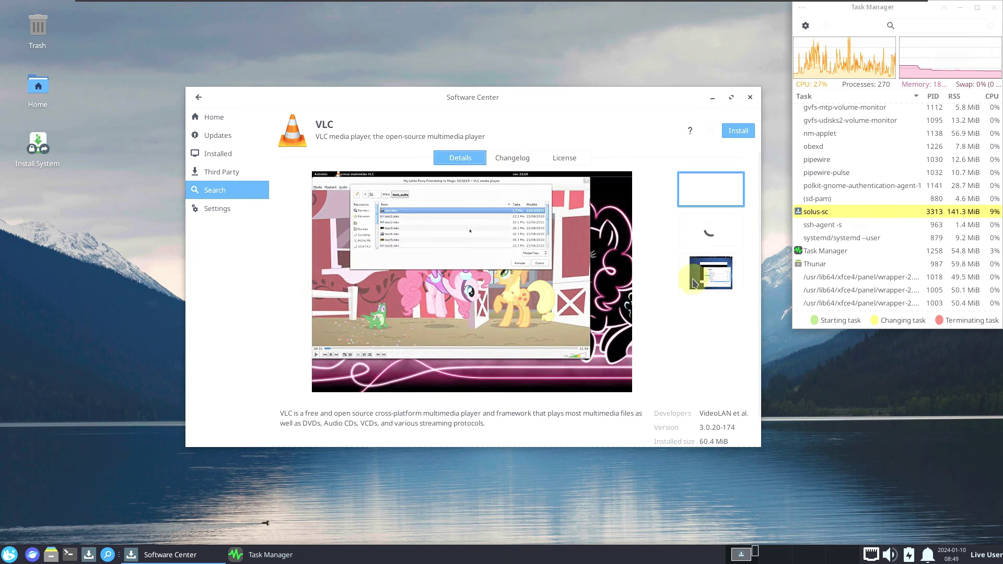
Check VLC's changelog and licence, then open the Software Center settings
left_click(525, 166)
left_click(566, 158)
left_click(519, 162)
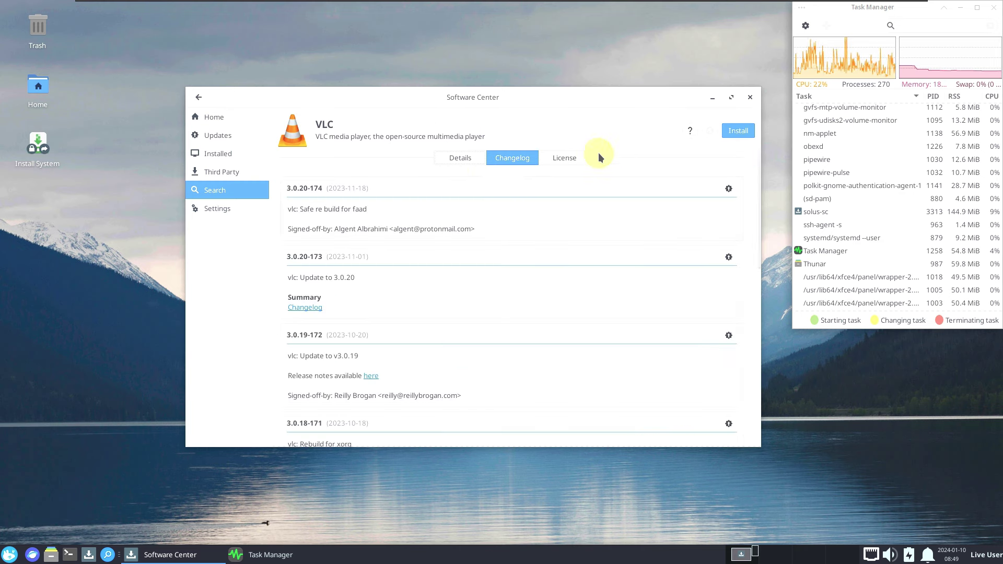
left_click(239, 208)
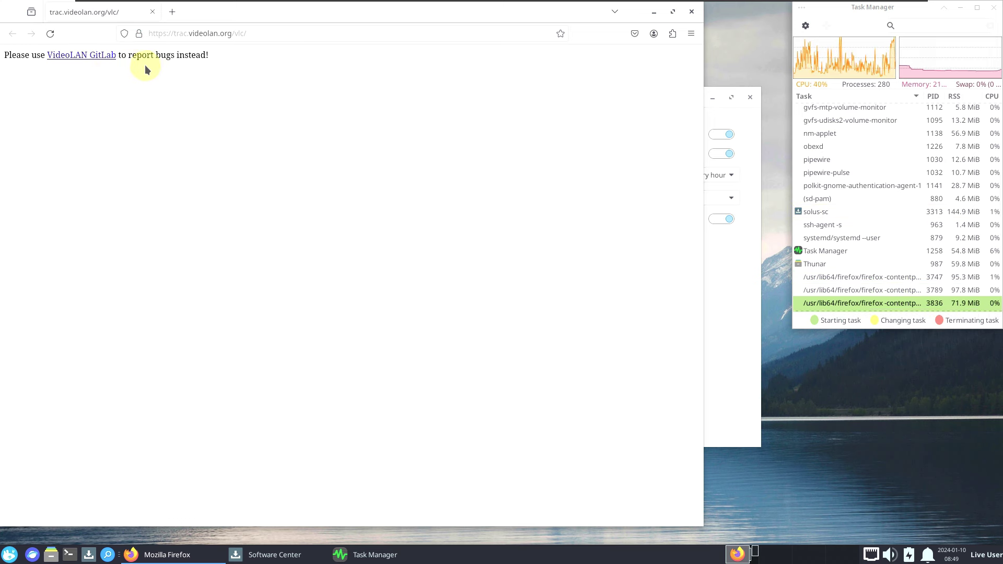
Close Firefox and Software Center, then browse All Applications in the Whisker menu
left_click(692, 11)
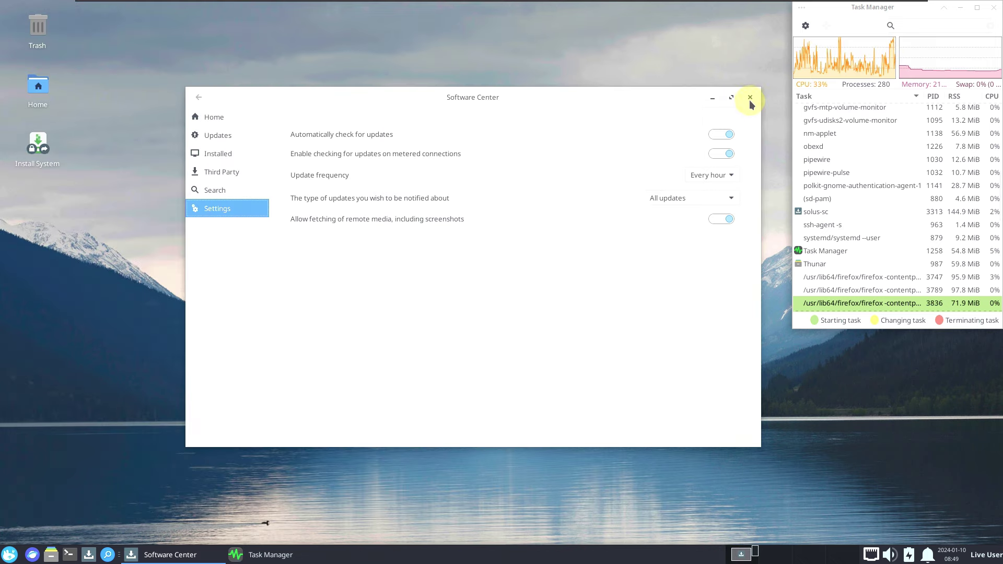
left_click(750, 97)
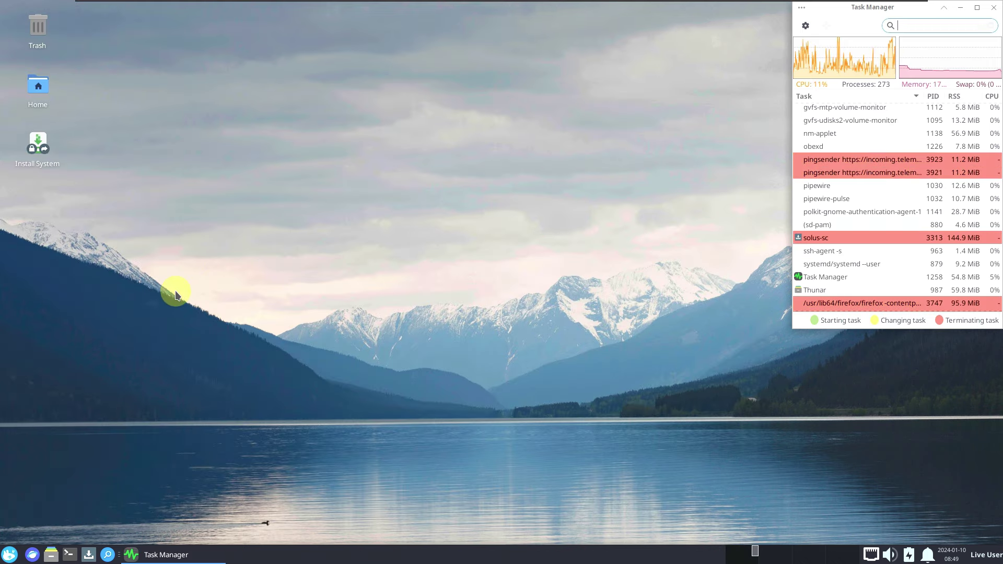
left_click(9, 554)
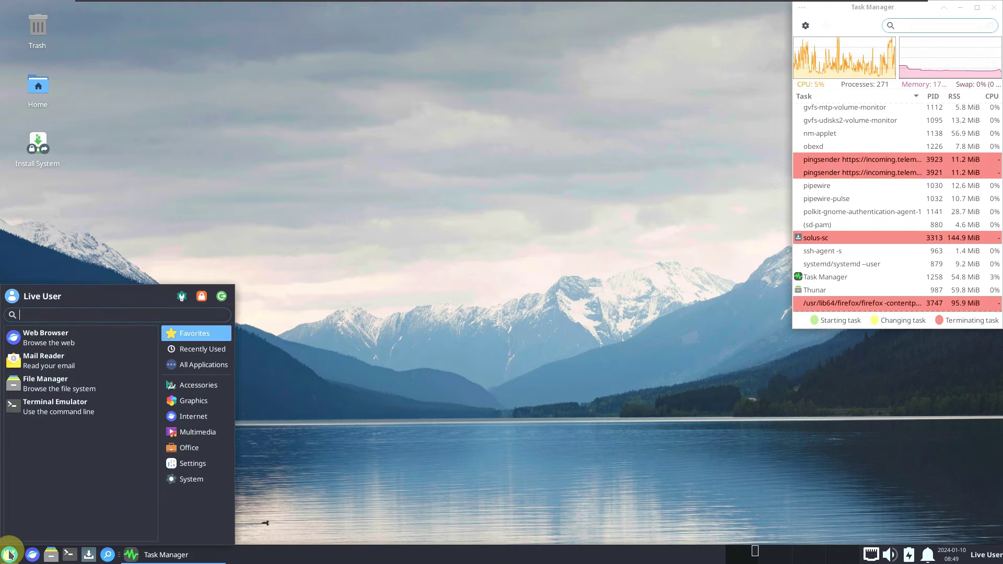
left_click(193, 365)
scroll(133, 391, "down", 3)
scroll(133, 391, "down", 20)
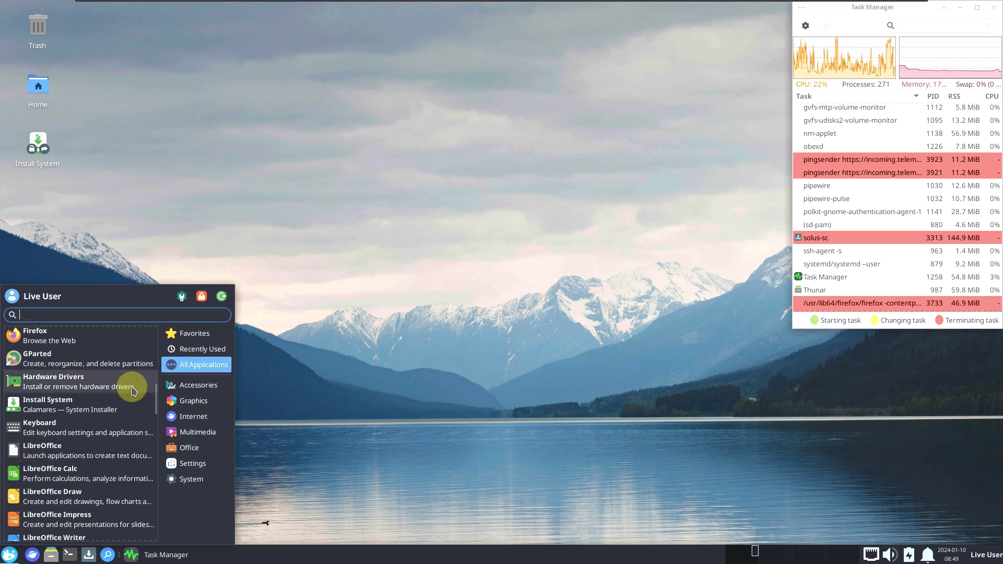
scroll(131, 391, "down", 5)
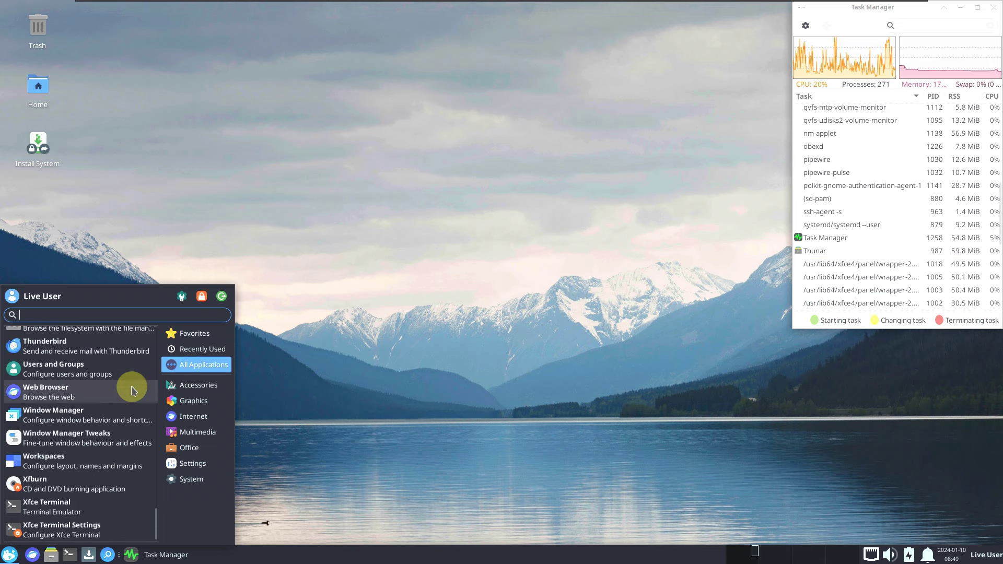
left_click(389, 330)
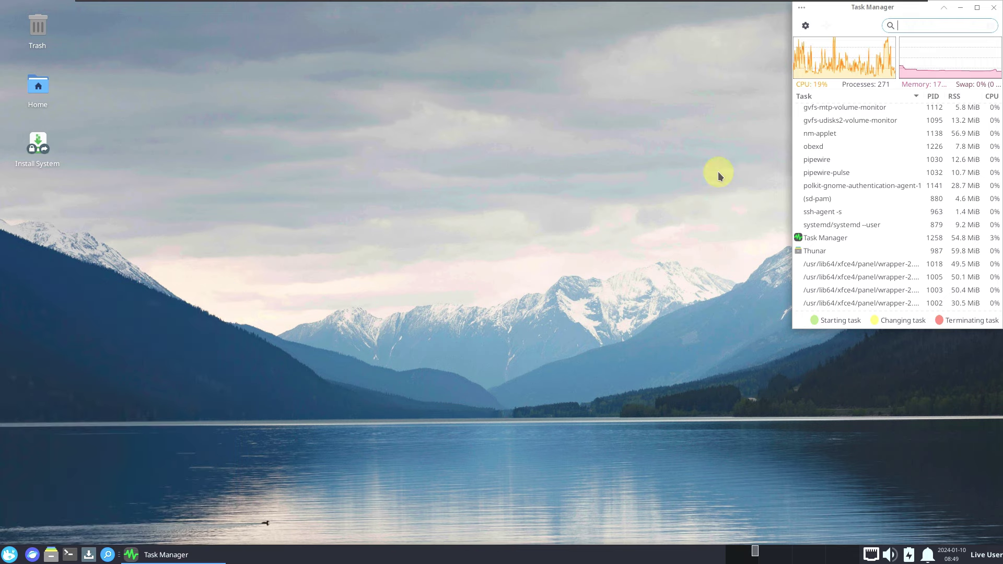
Maximize Task Manager, read through each process's full command line, then close it
left_click(977, 8)
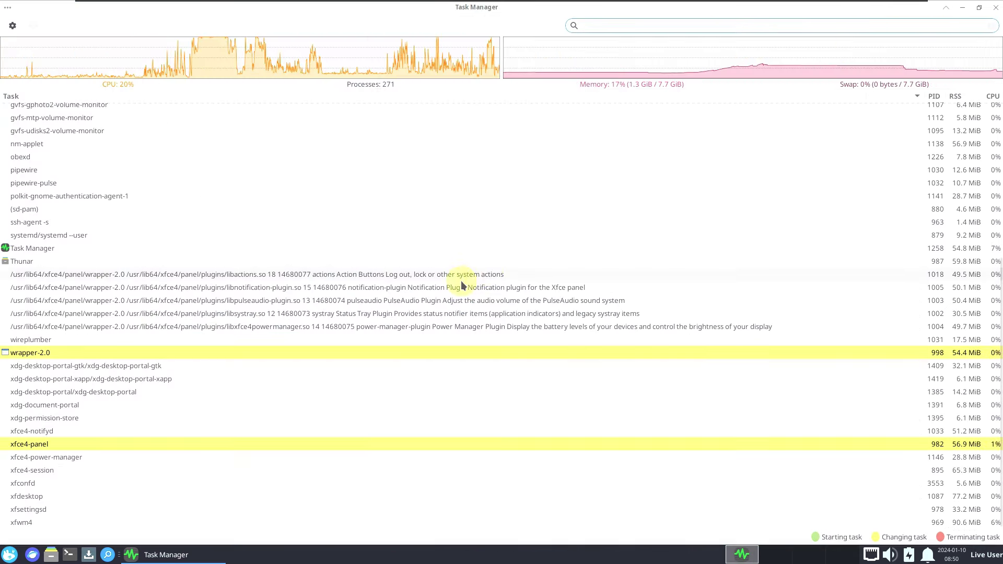
scroll(441, 289, "up", 6)
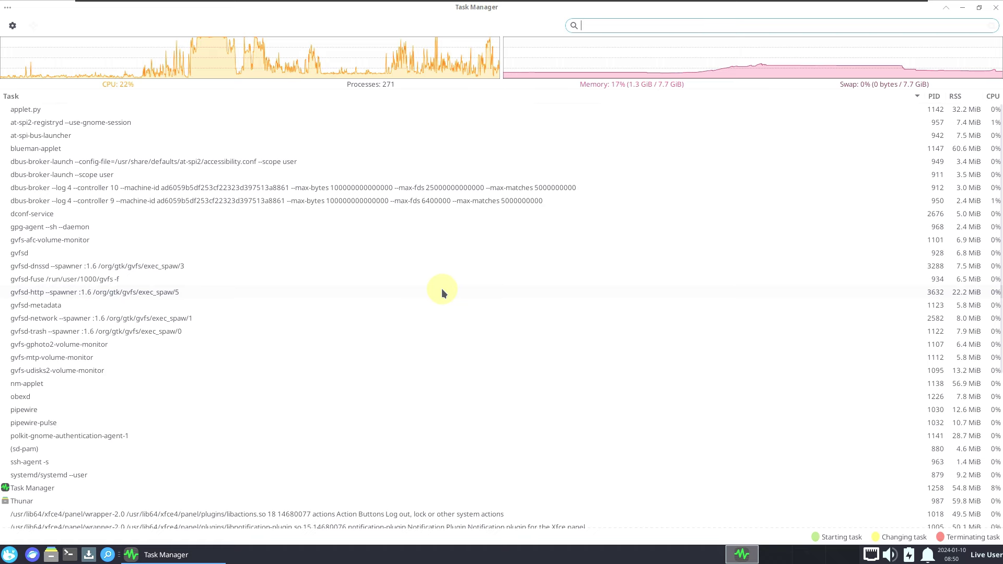
scroll(441, 289, "down", 6)
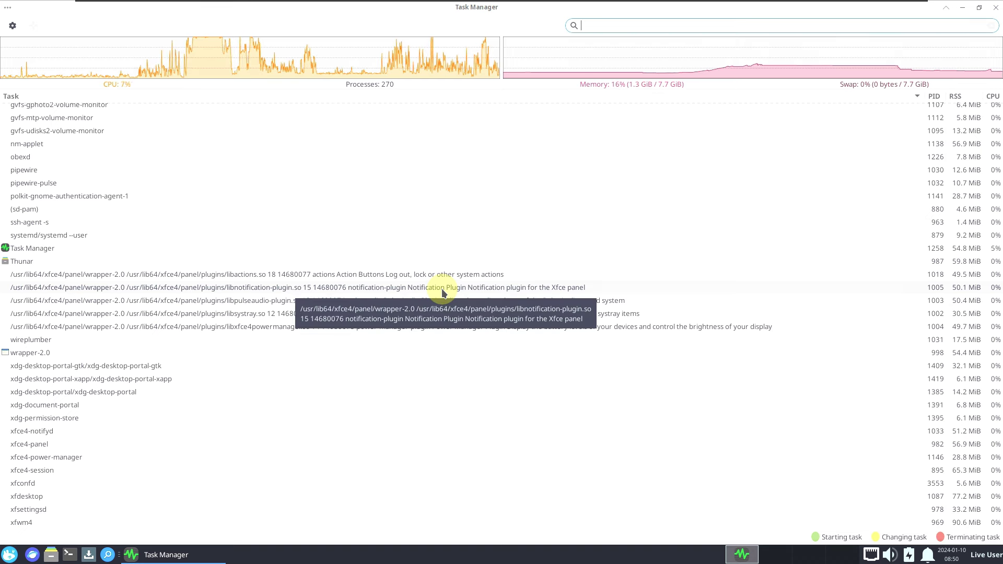
scroll(442, 293, "up", 6)
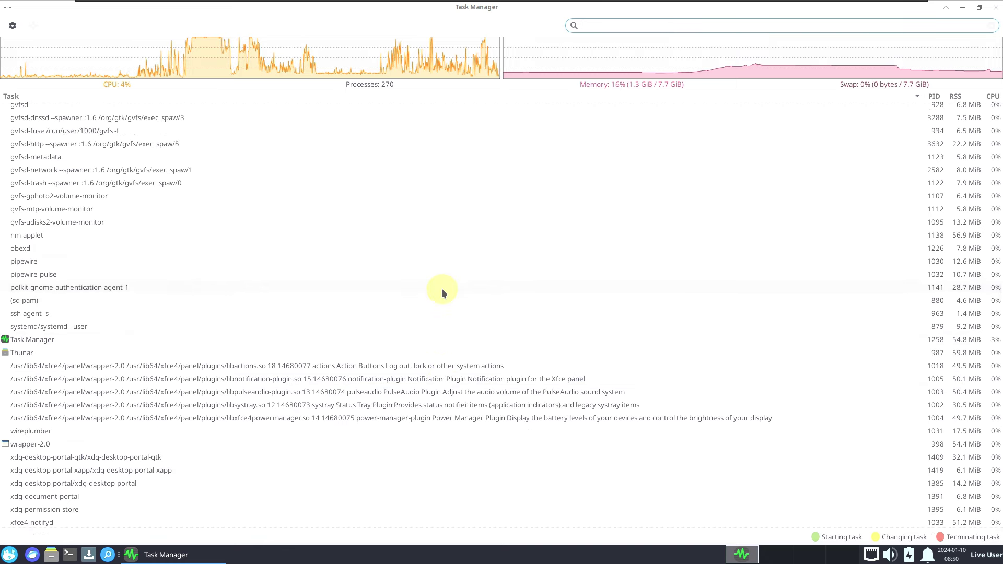
scroll(441, 288, "up", 1)
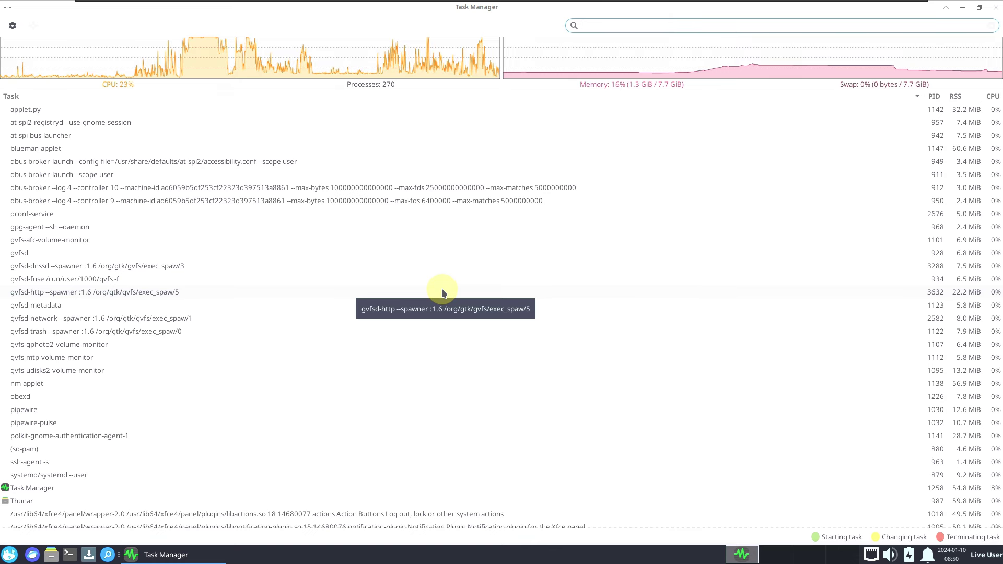
scroll(441, 293, "down", 6)
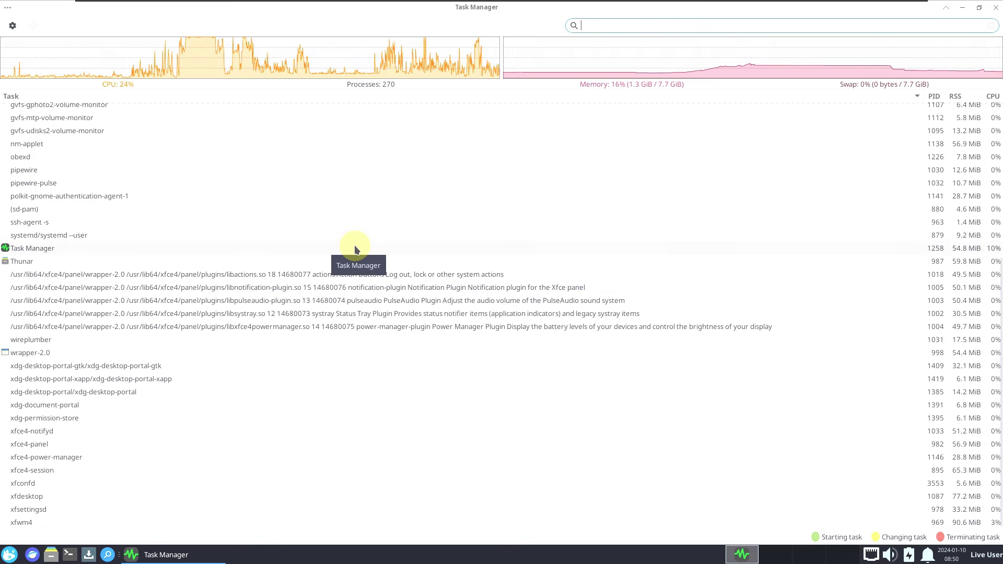
scroll(355, 245, "up", 6)
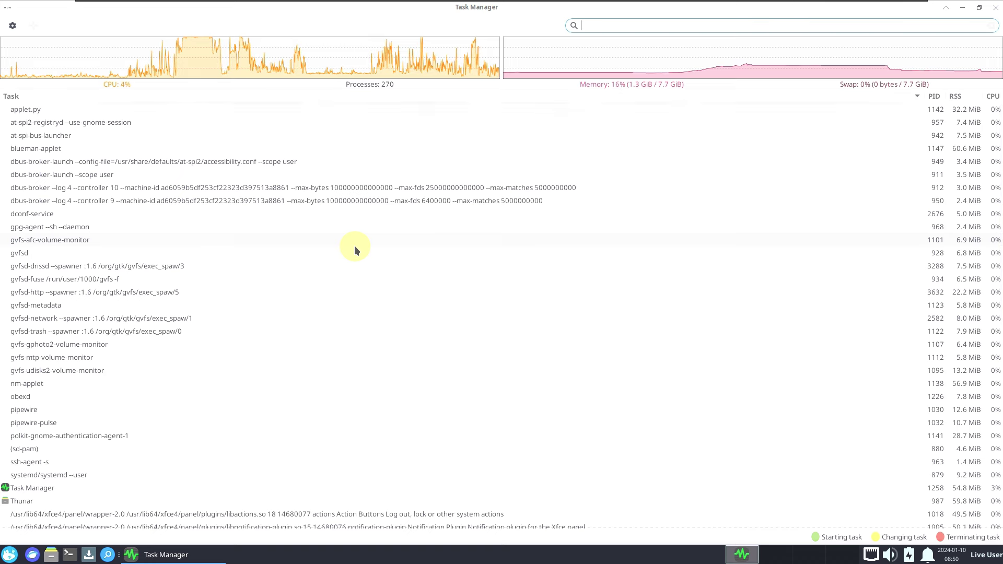
scroll(354, 245, "down", 5)
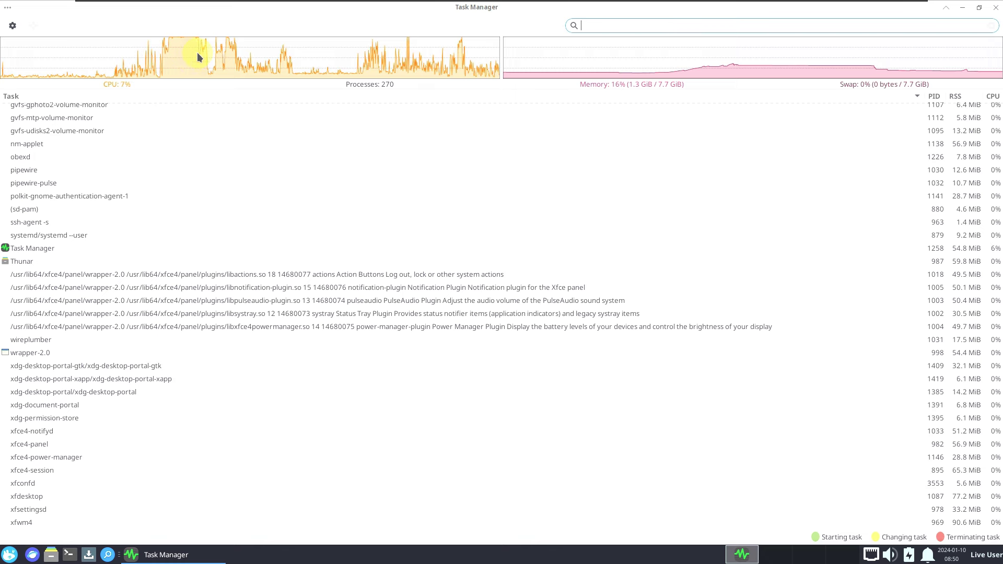
mouse_move(192, 65)
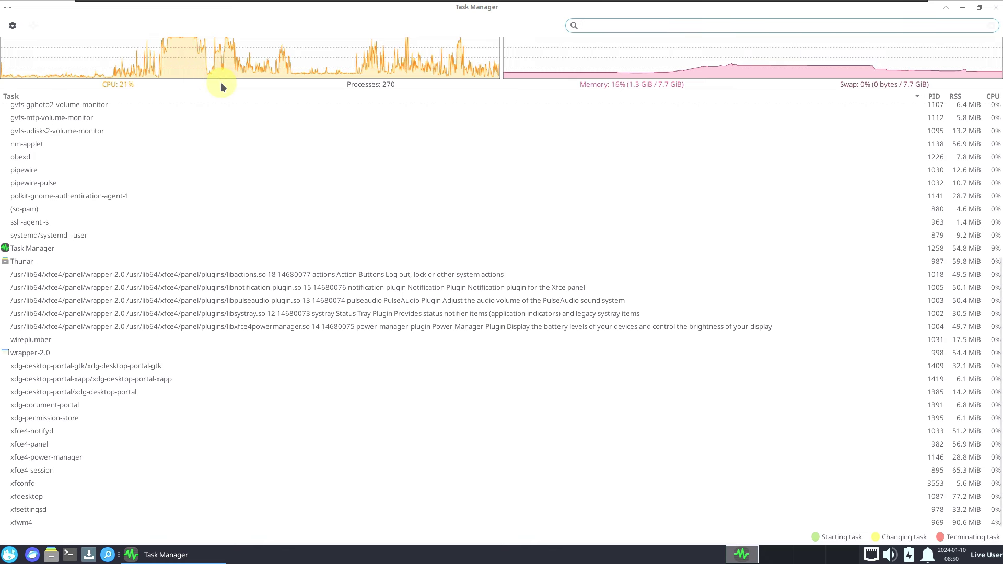
scroll(751, 167, "up", 5)
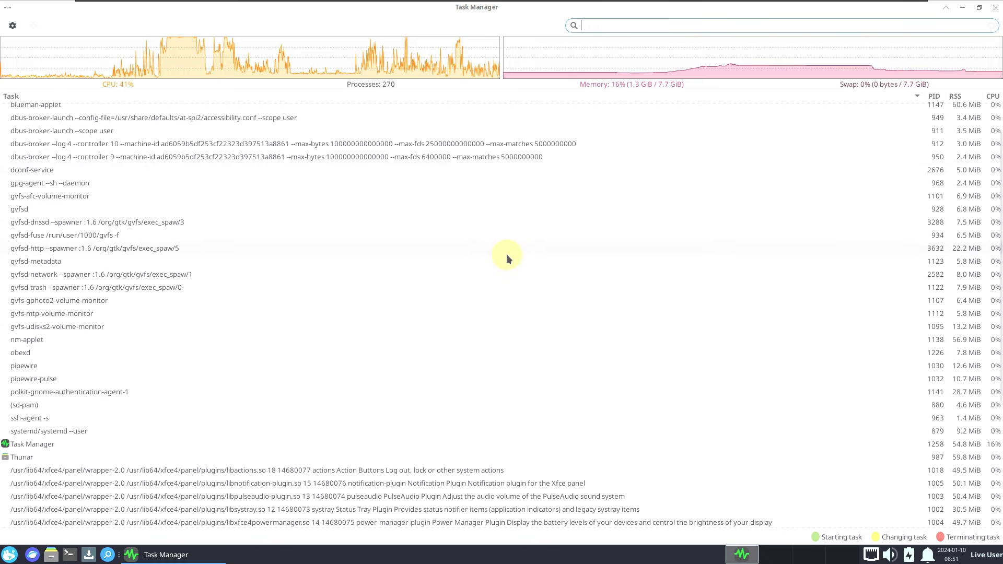
scroll(506, 254, "up", 2)
scroll(506, 253, "down", 7)
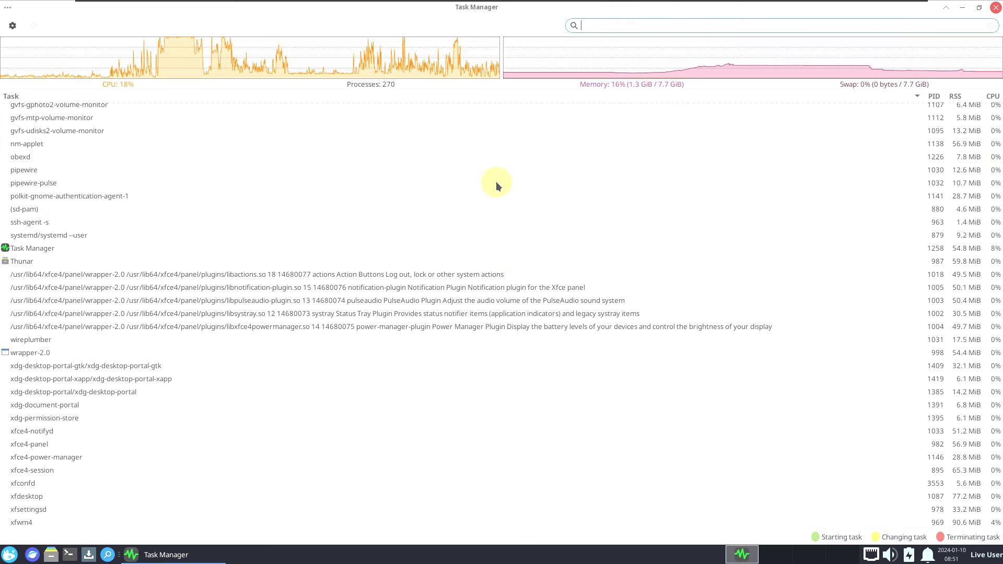
left_click(996, 8)
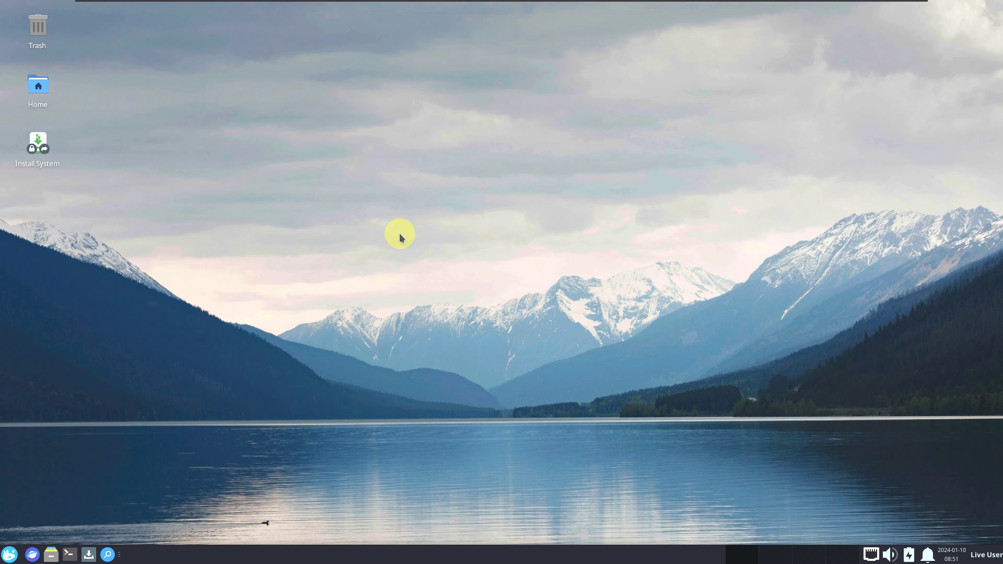
Log out of the live session via the Whisker menu's session options
left_click(10, 554)
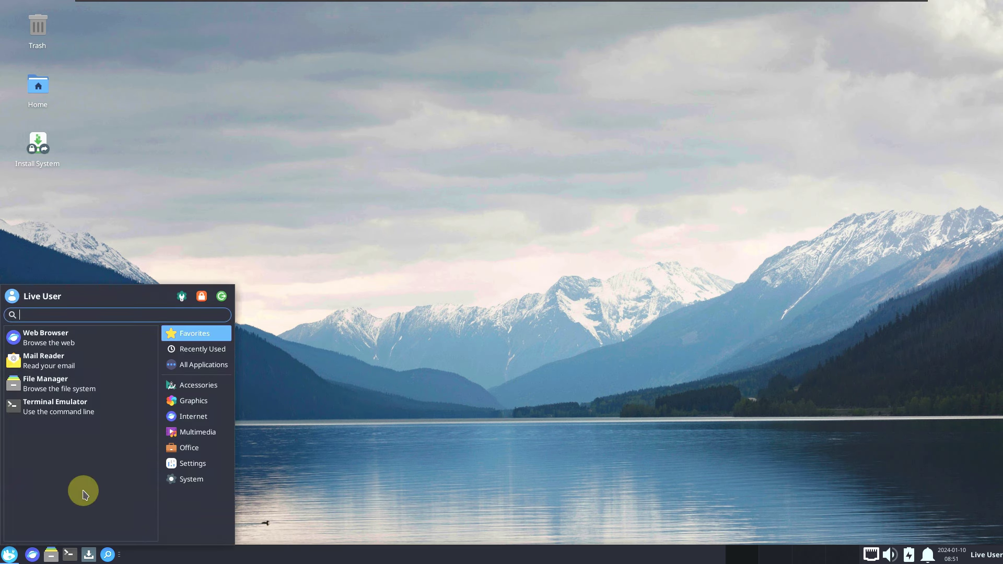
left_click(222, 296)
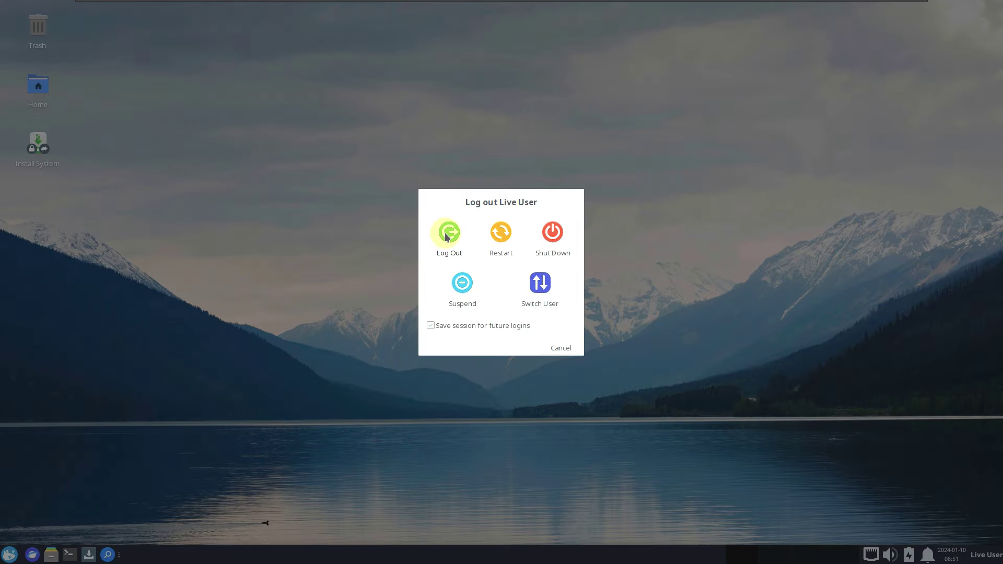
left_click(447, 233)
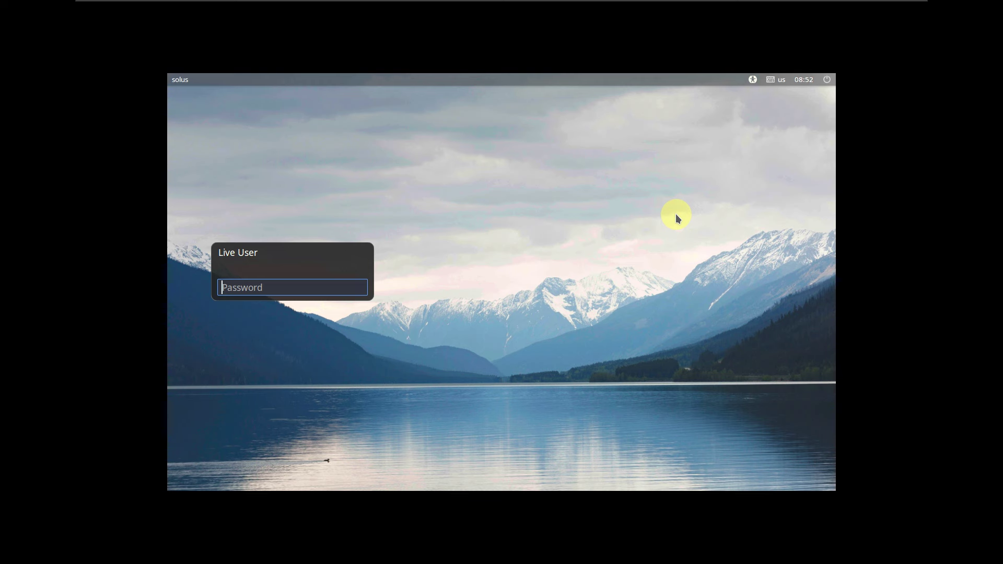
Check the login screen's accessibility options and available keyboard layouts
left_click(756, 78)
left_click(762, 179)
left_click(779, 80)
left_click(783, 175)
Shut down the computer from the login screen's power menu and confirm
left_click(830, 80)
left_click(798, 114)
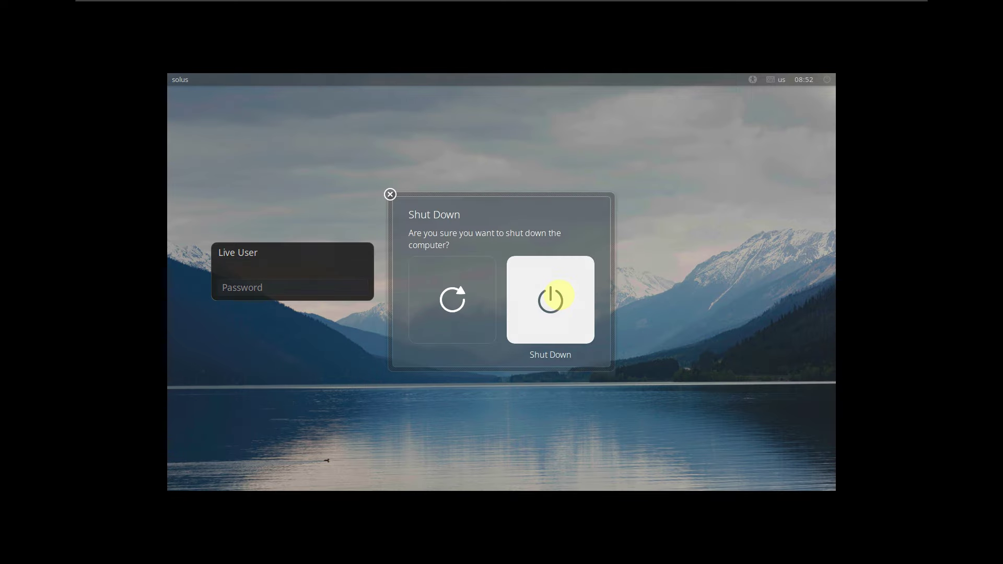
left_click(559, 293)
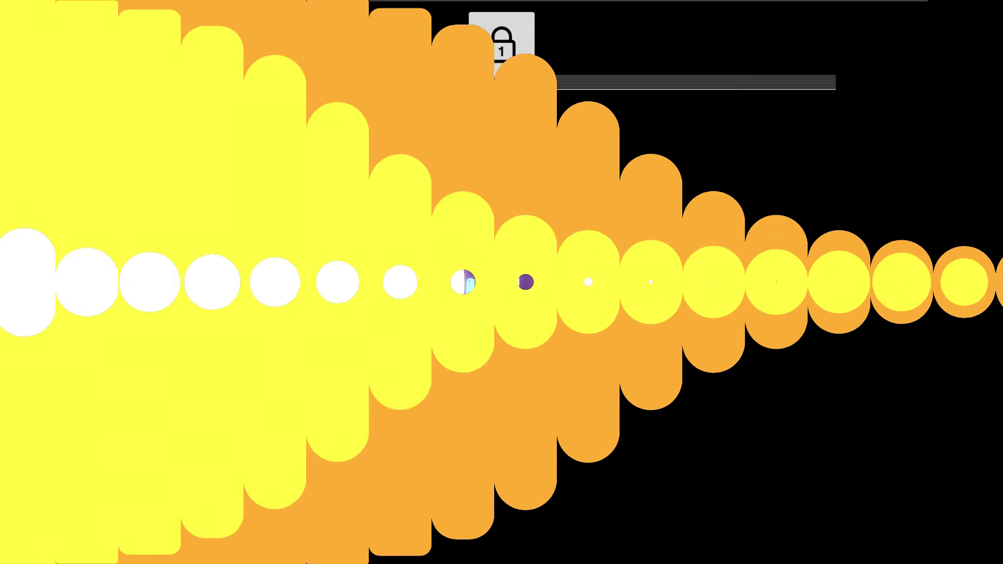